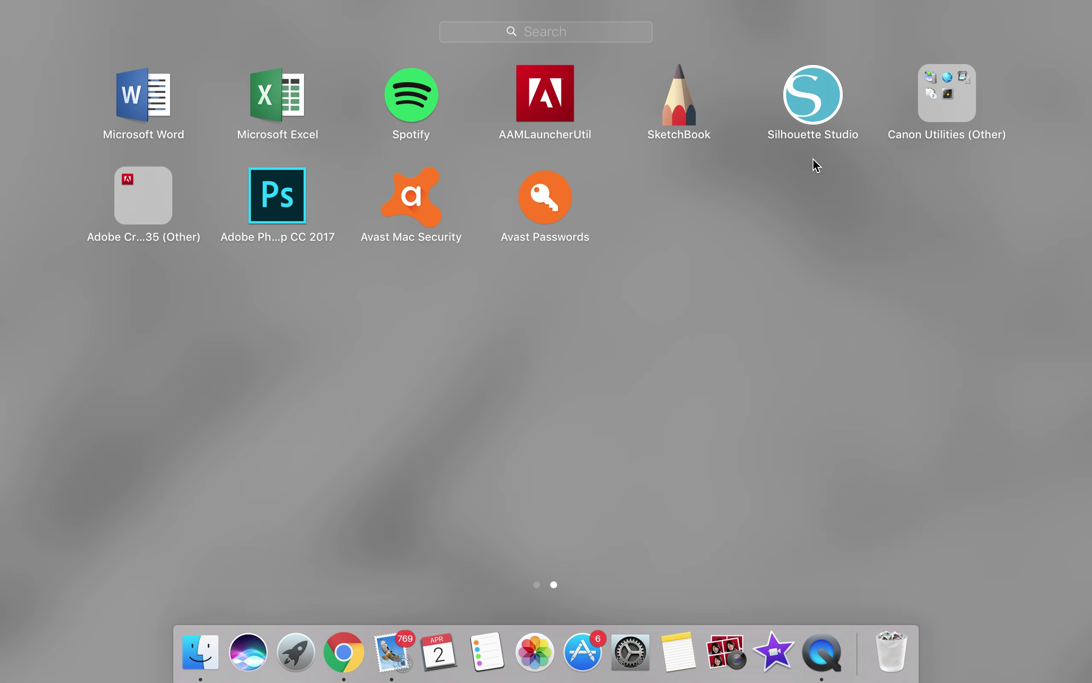
Launch Silhouette Studio to a blank Untitled-1 page and dismiss the Recovered Documents list.
click(813, 94)
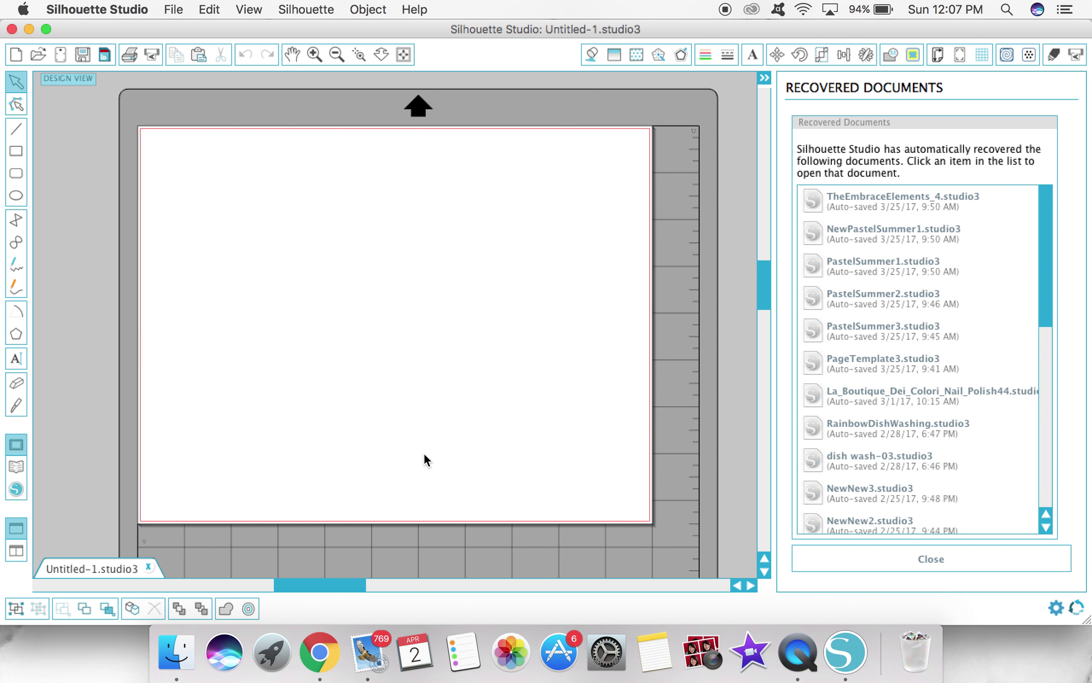
click(910, 564)
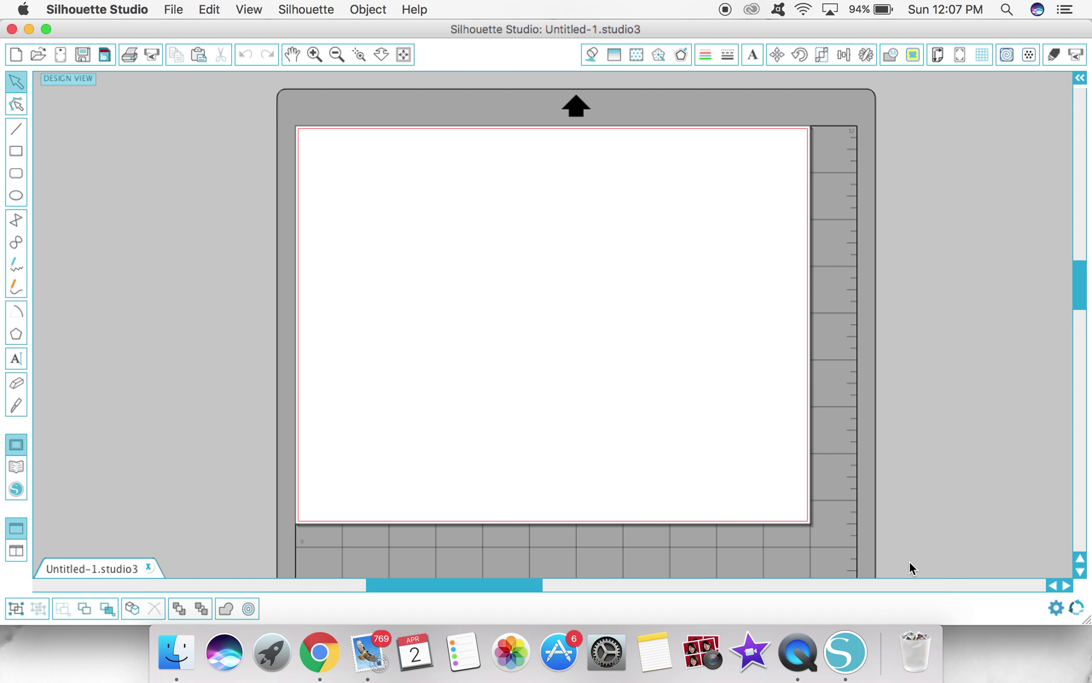
Open NewPageTemplate1.studio3 from the Planner Stickers > Page Templates folder.
click(173, 8)
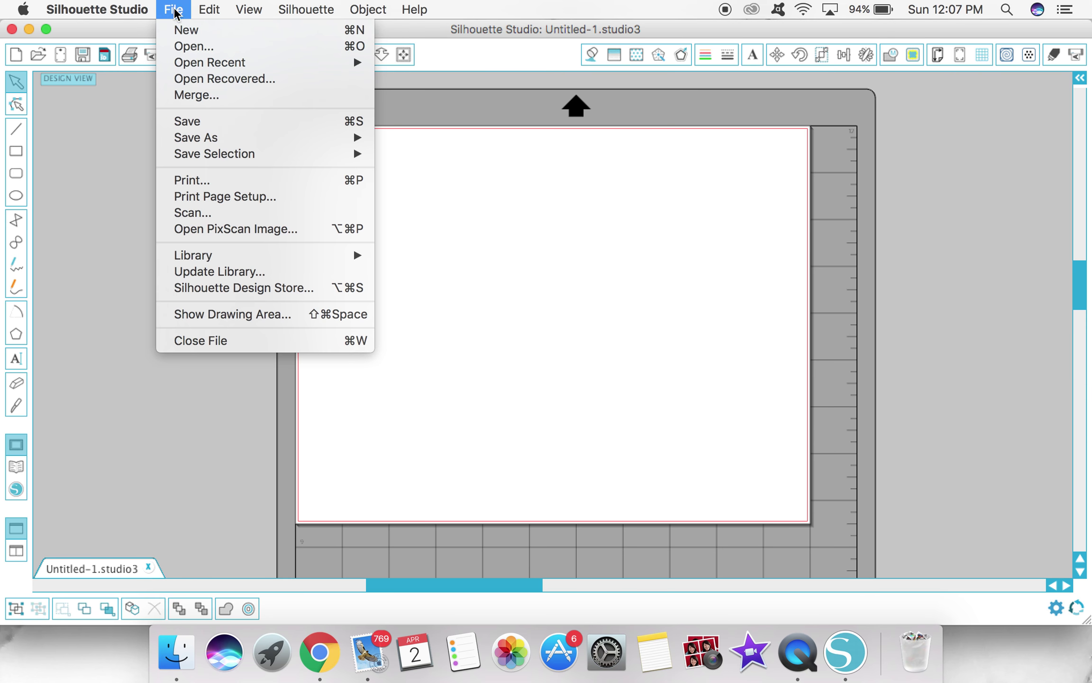
click(187, 50)
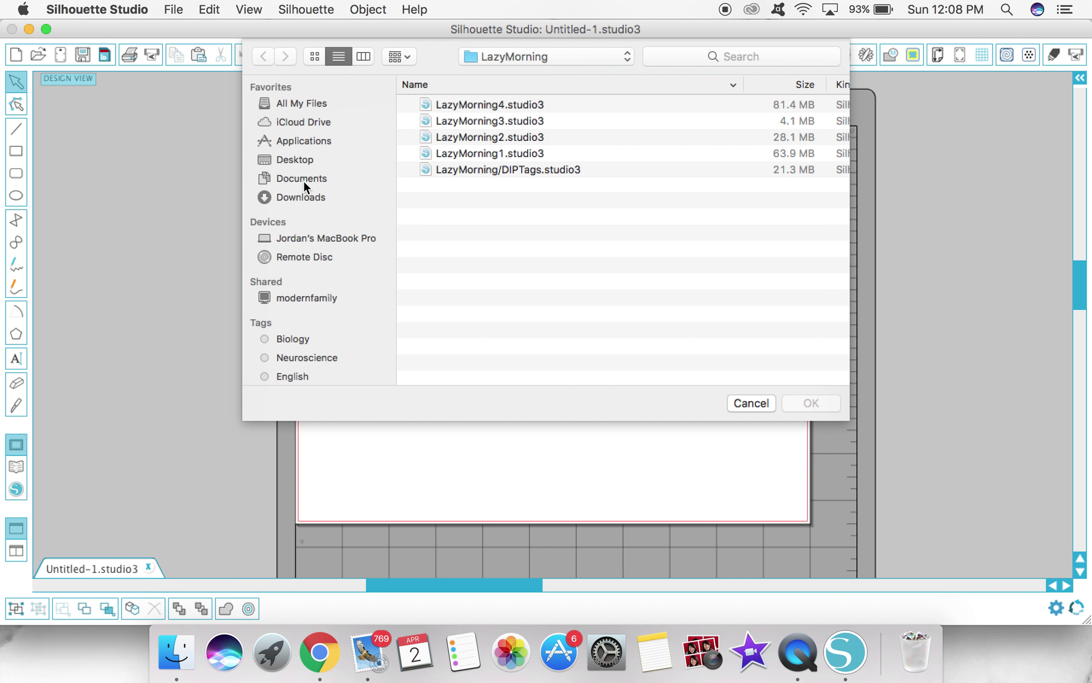
click(573, 61)
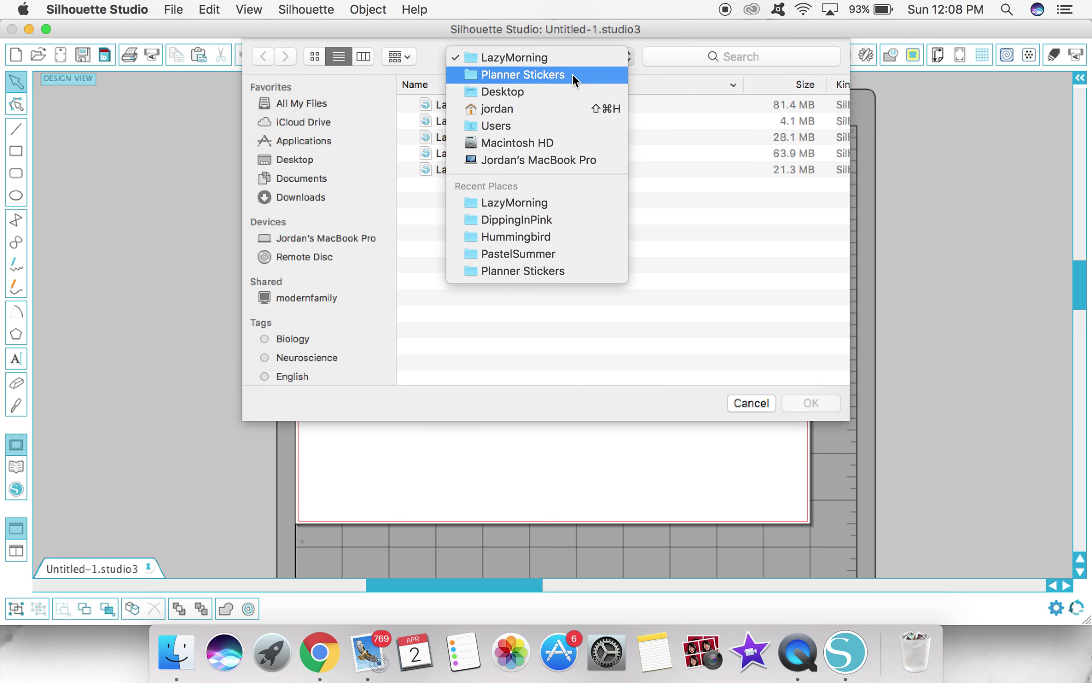
click(574, 78)
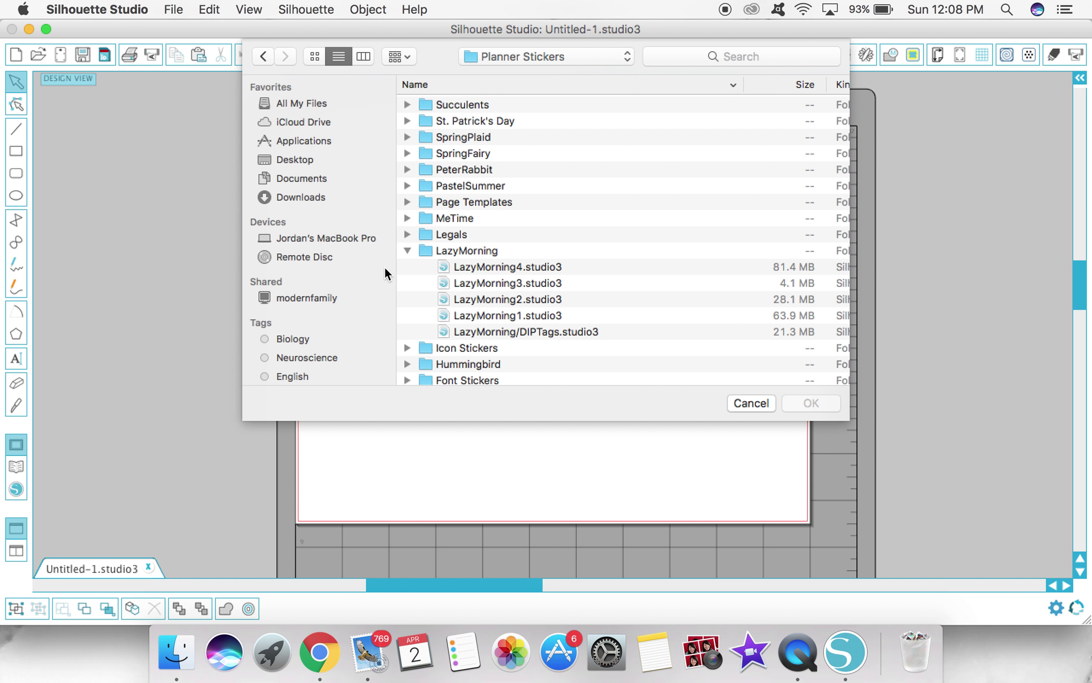
click(406, 251)
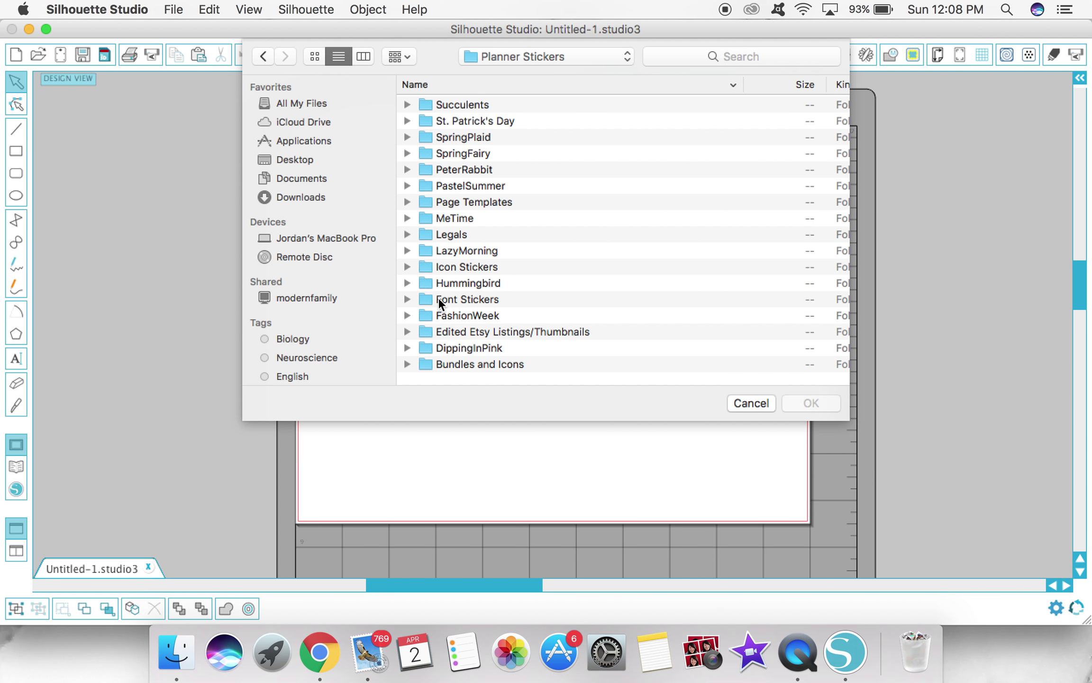
click(407, 201)
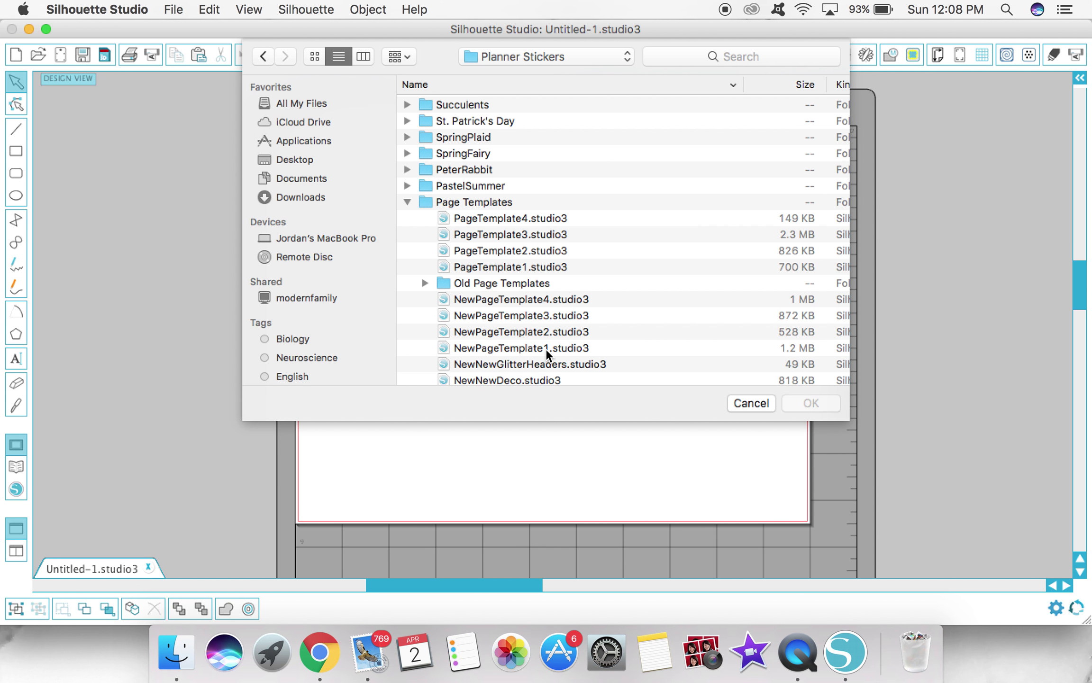
double_click(546, 351)
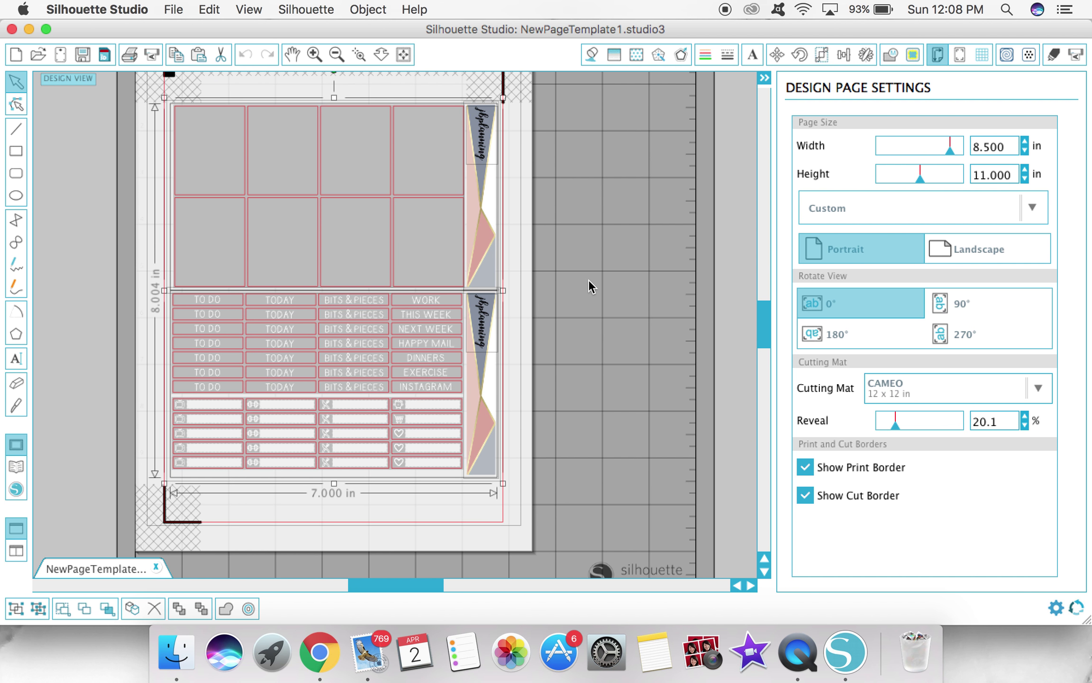
Open PageTemplate1.studio3 from the same Page Templates folder in a second tab.
click(178, 9)
click(184, 48)
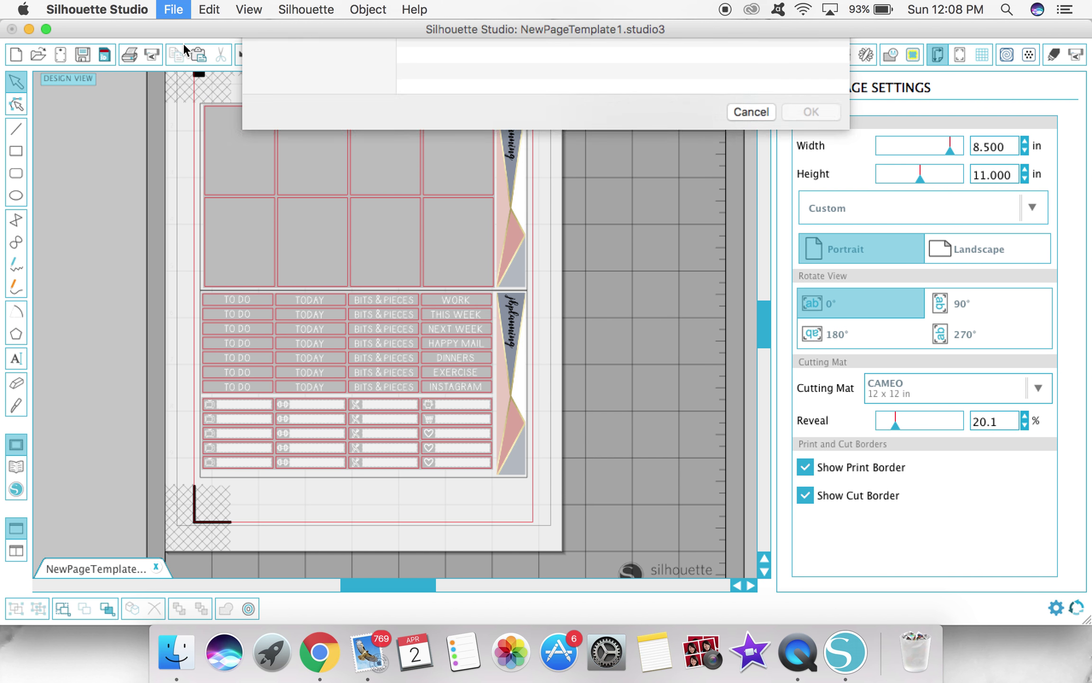
double_click(462, 205)
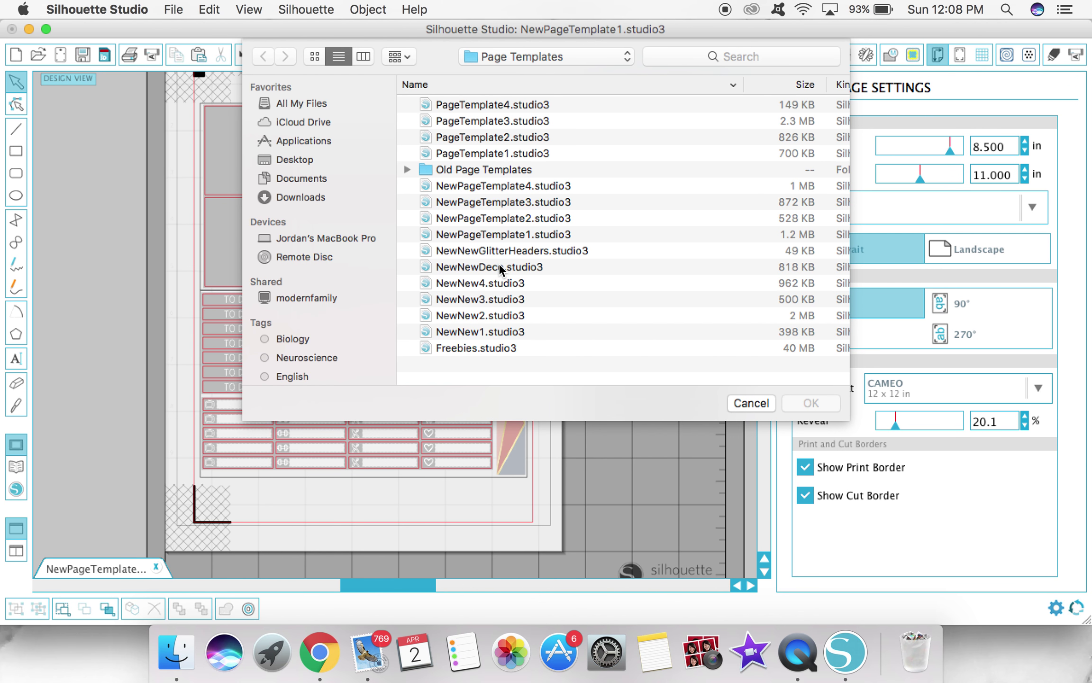
double_click(543, 147)
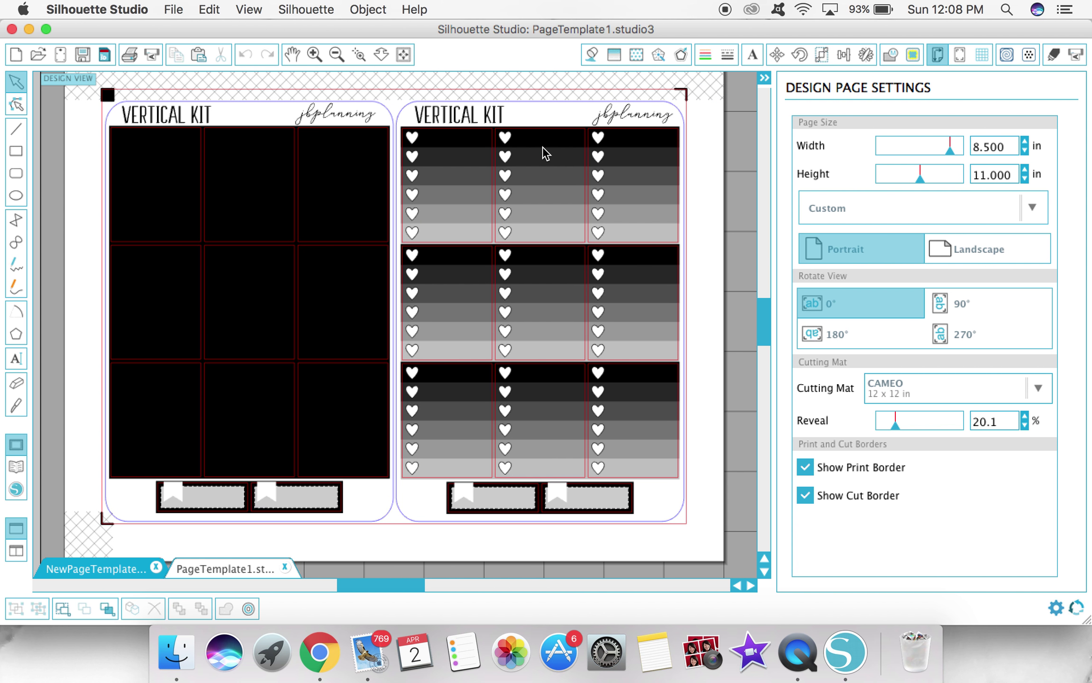
Close NewPageTemplate1 without saving and bring up the Registration Marks settings.
click(156, 567)
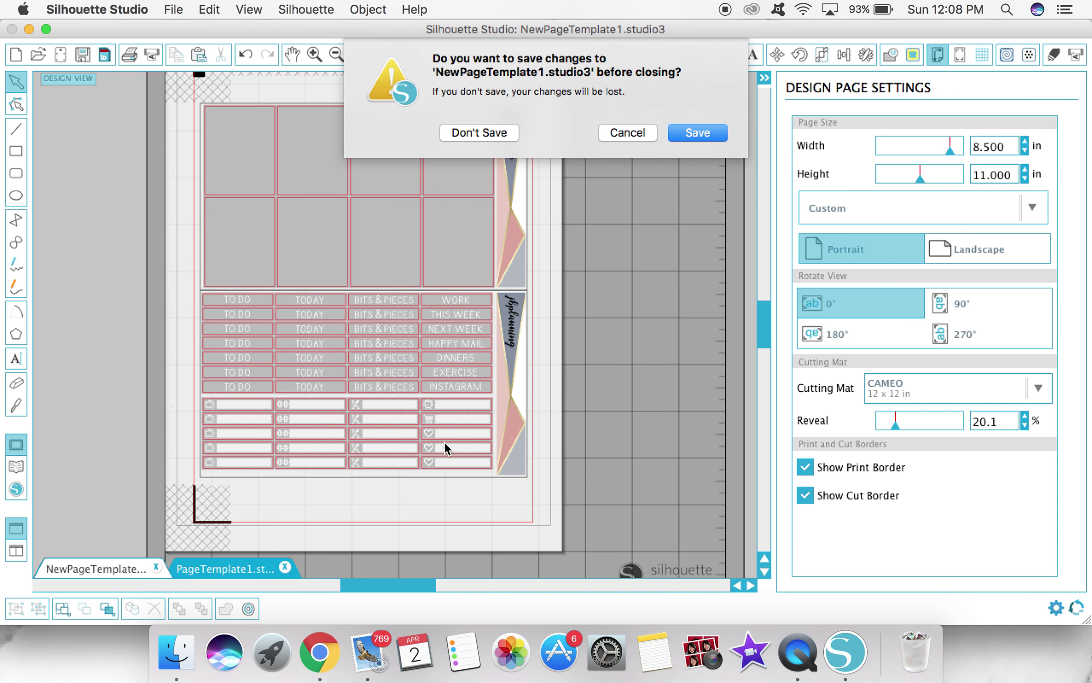
click(493, 130)
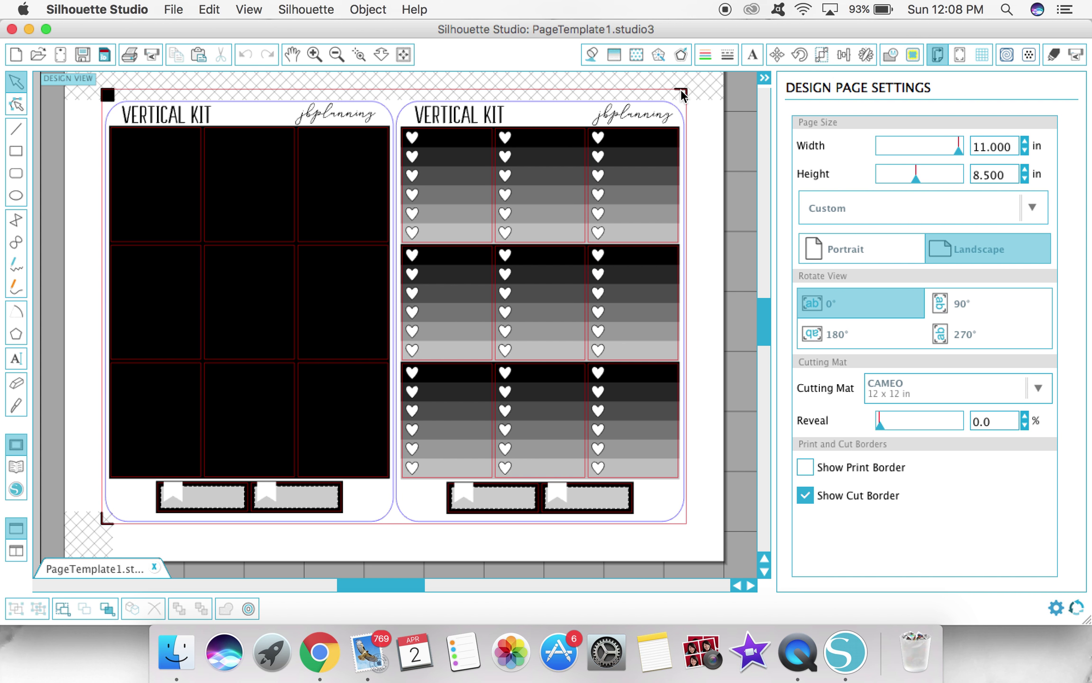
click(959, 55)
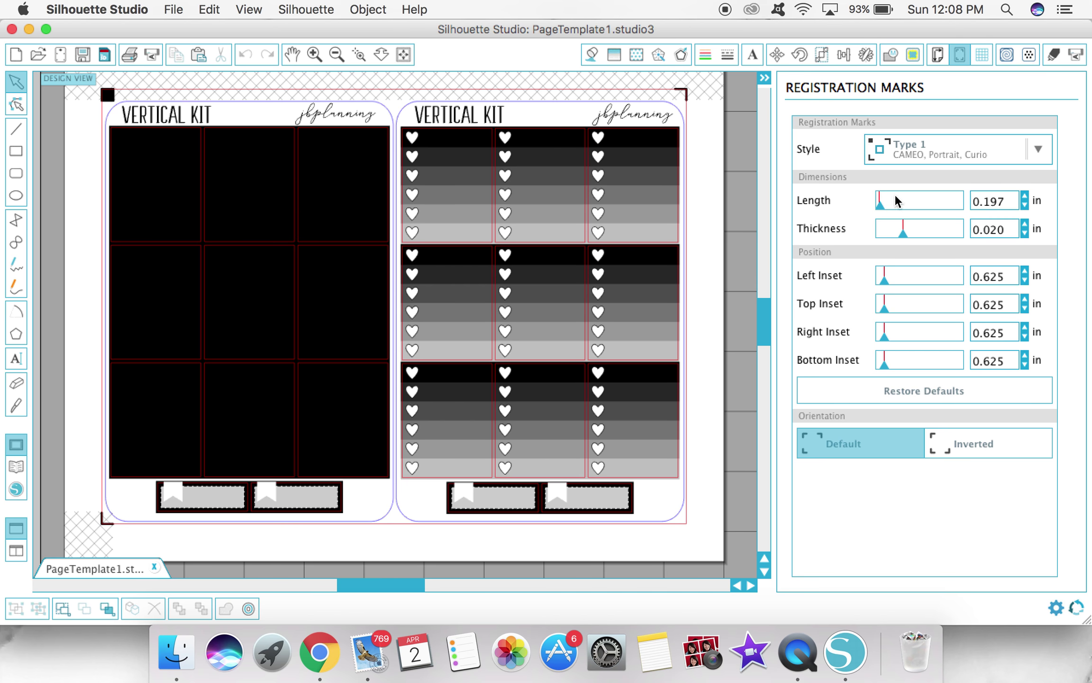
Lengthen the registration marks, then return the mark length to 0.197 in.
drag(880, 203, 962, 216)
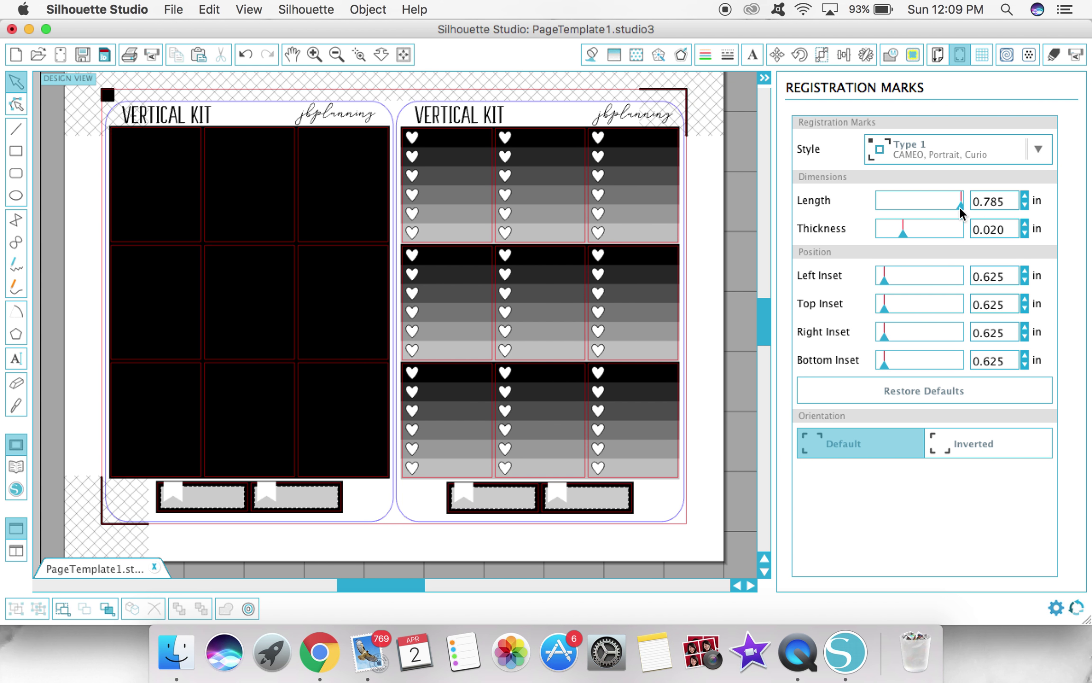
drag(961, 206, 860, 229)
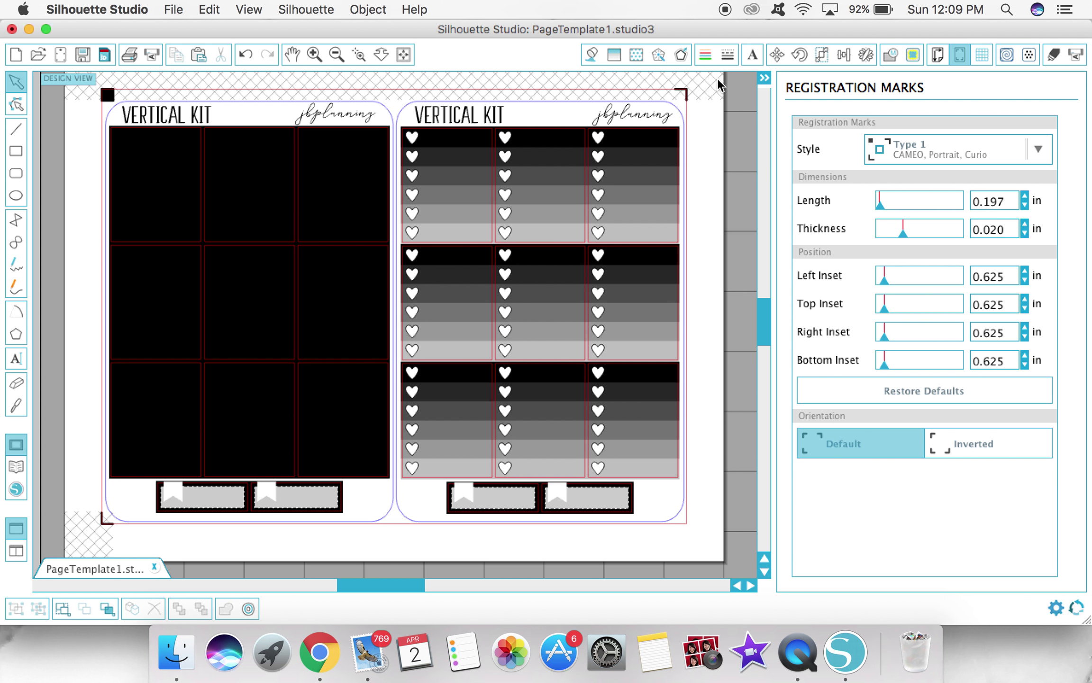
scroll(719, 85, up, 2)
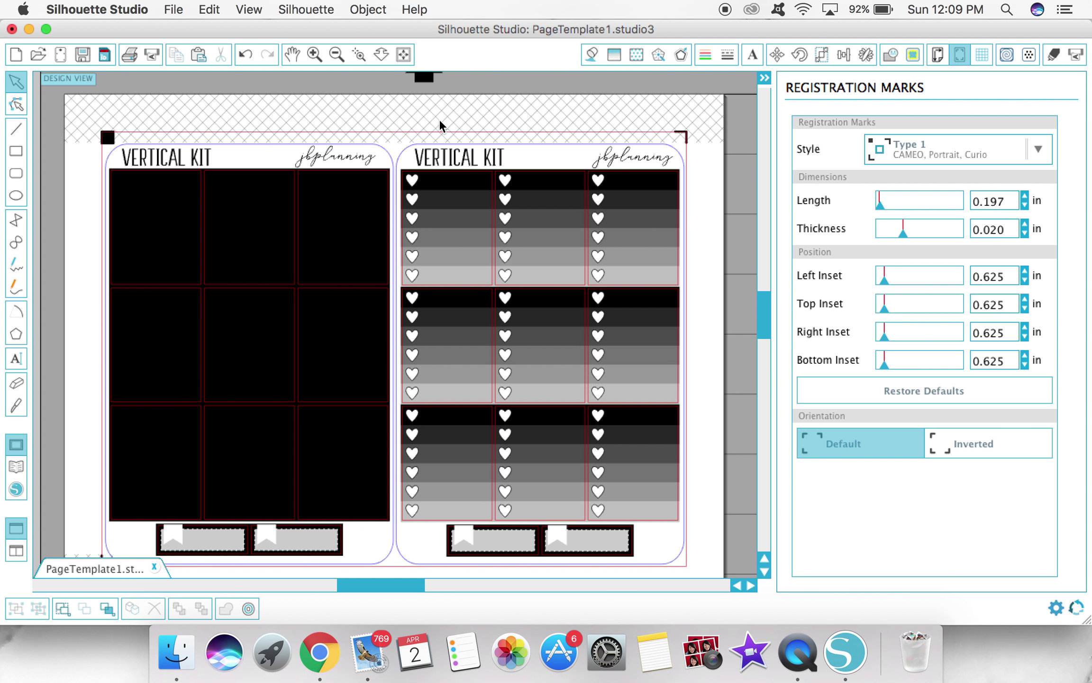
scroll(434, 126, down, 2)
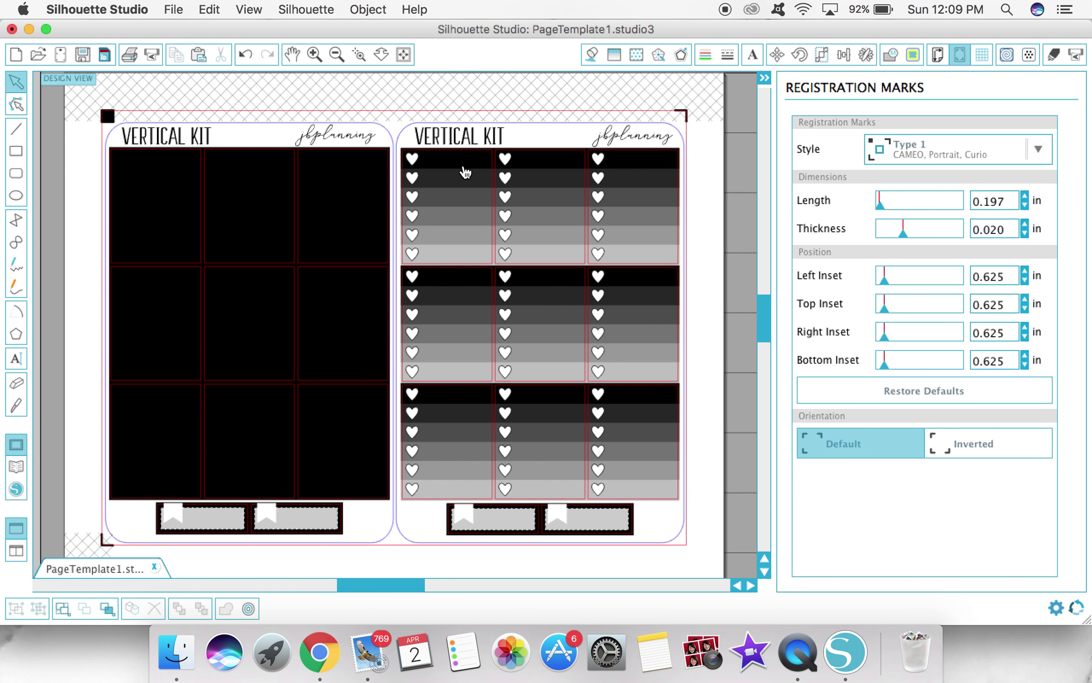
Start a new blank document and close PageTemplate1 without saving.
click(174, 10)
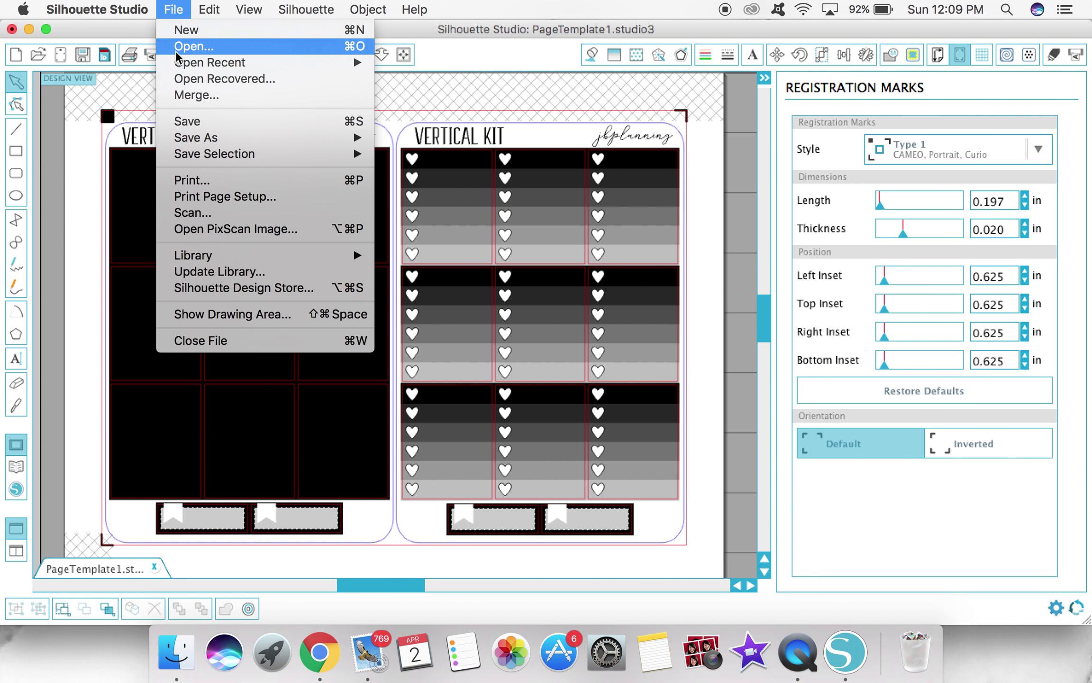
click(181, 30)
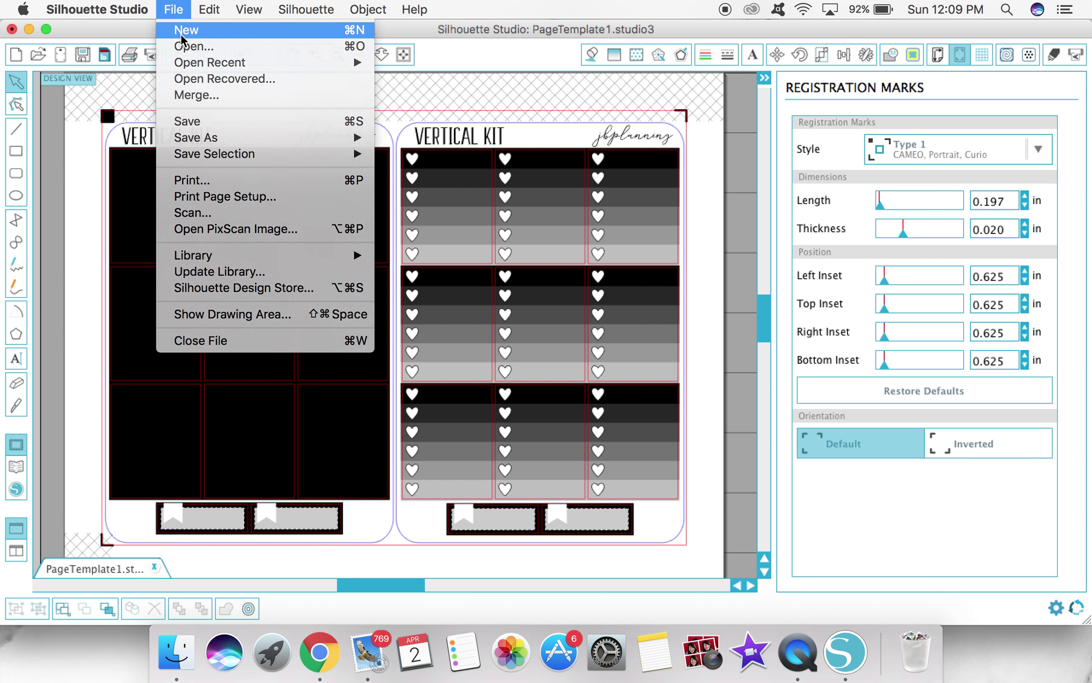
click(154, 567)
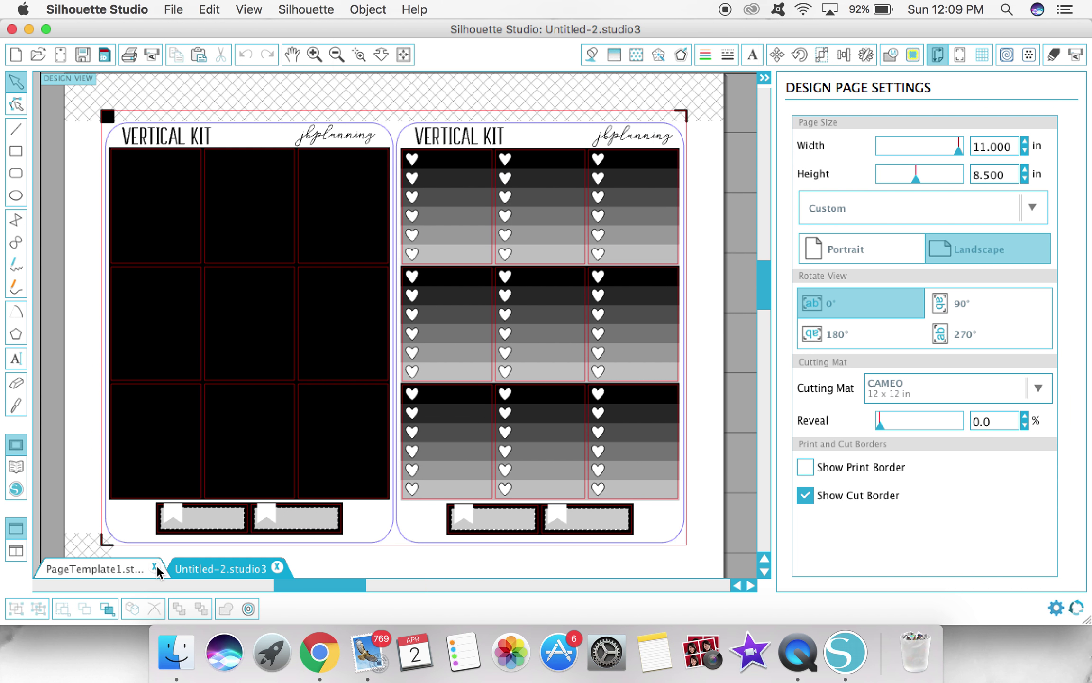
click(479, 133)
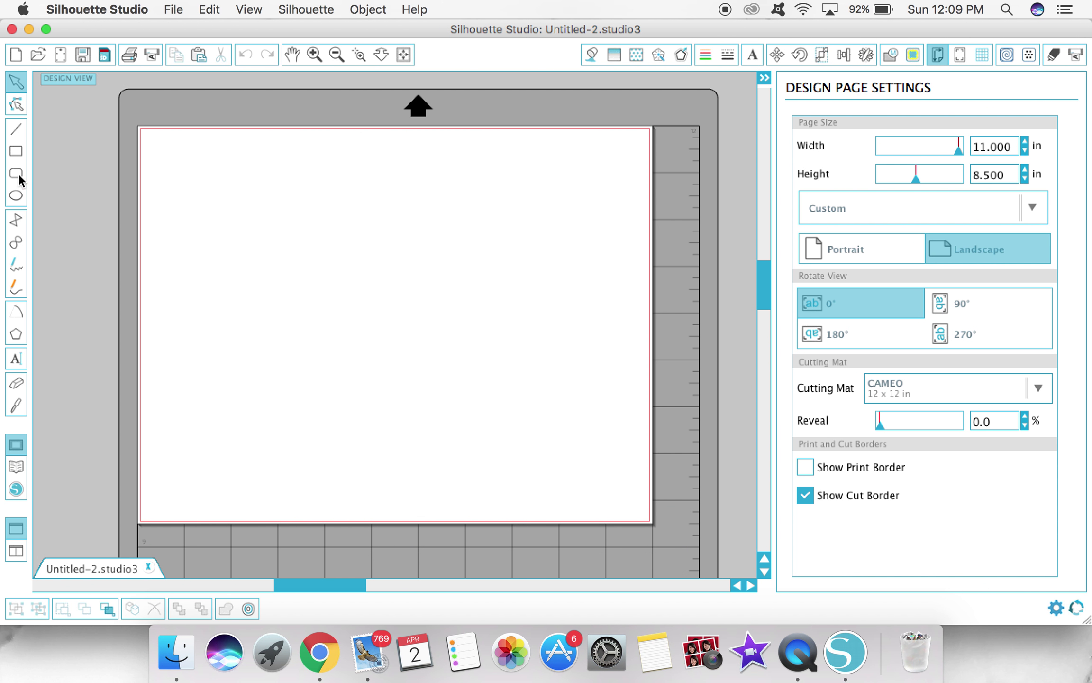
Draw a 2.133 × 3.355 in rectangle on the left of the page and select it.
click(16, 151)
drag(205, 227, 305, 383)
click(16, 83)
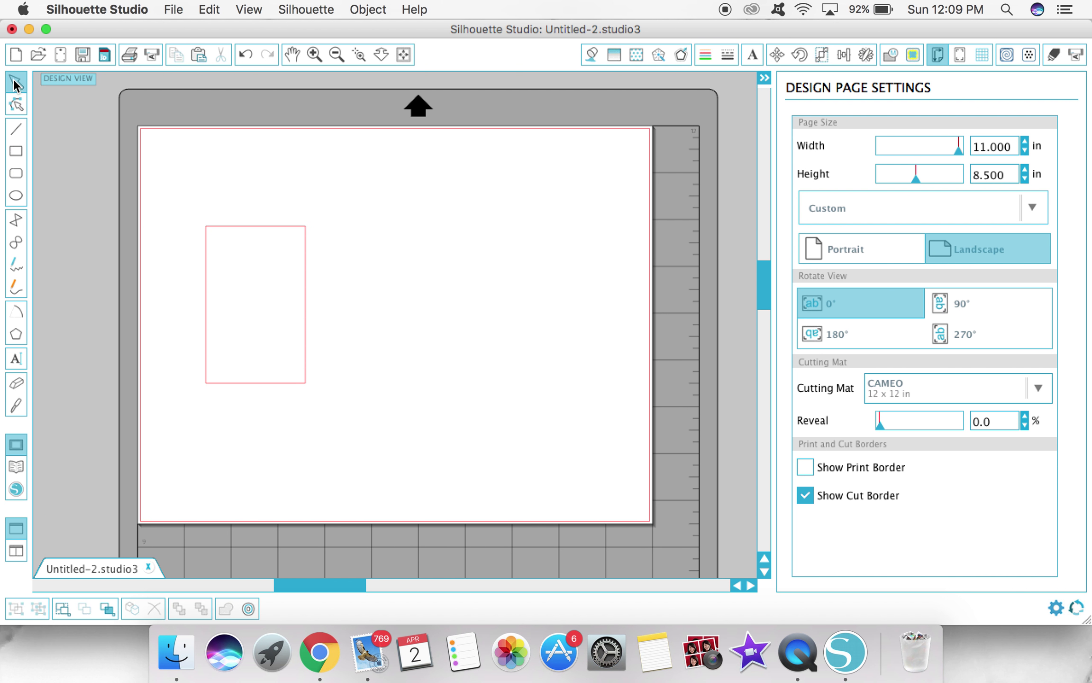
click(296, 237)
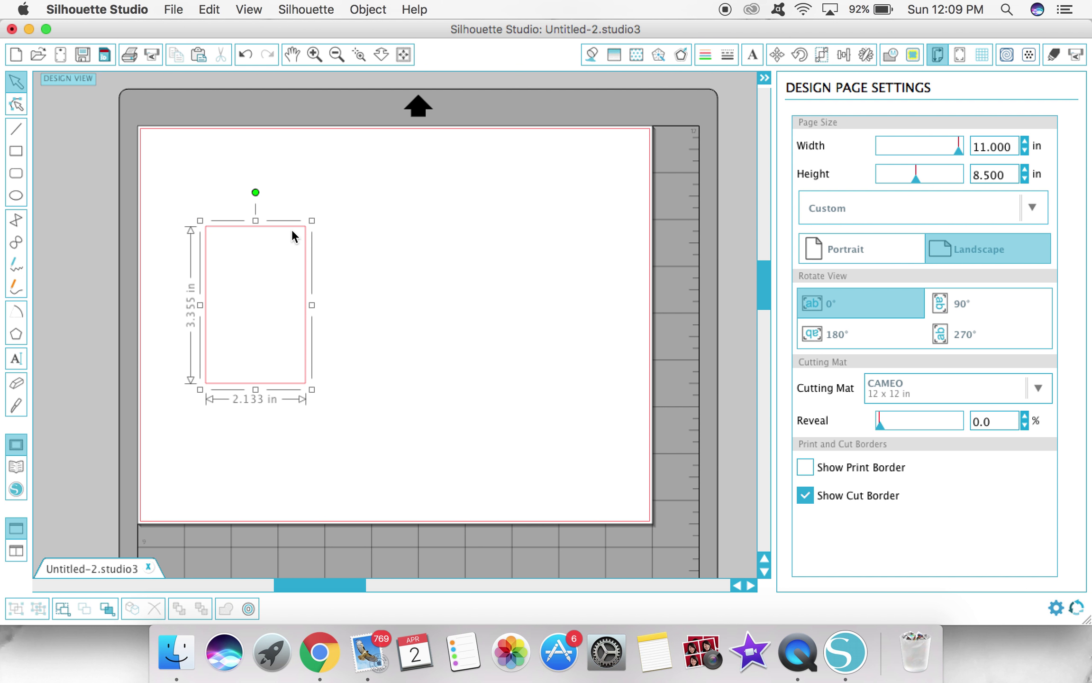
click(821, 55)
Resize the rectangle to 1.5 in wide, then unlock aspect and set its height to 1.9 in.
click(807, 365)
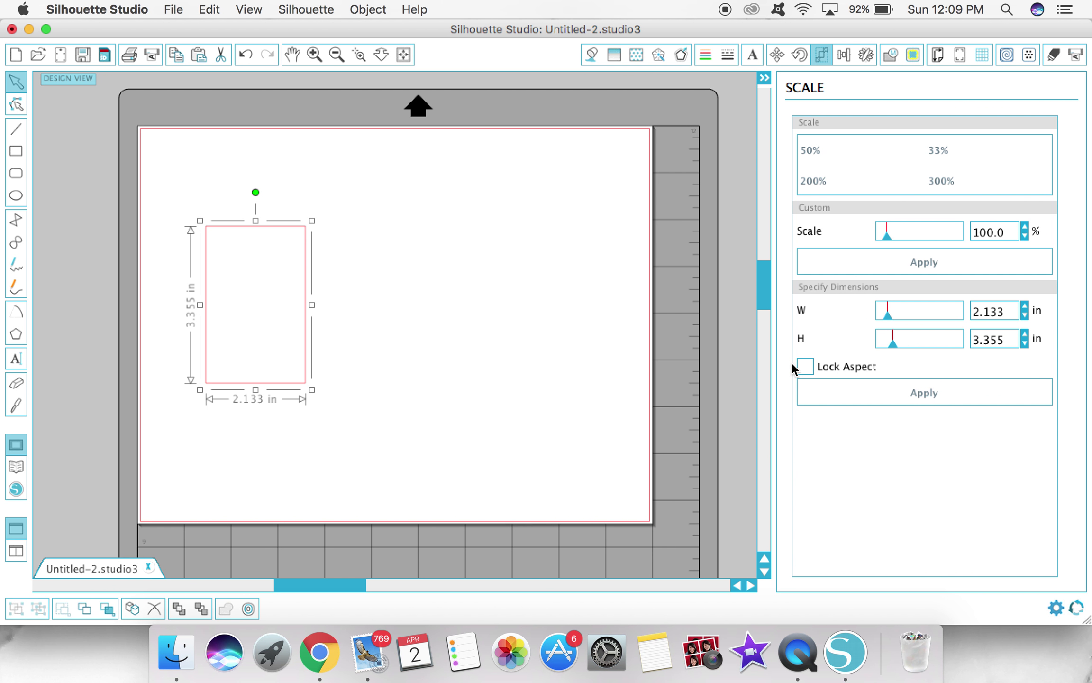
click(810, 371)
drag(1007, 312, 837, 313)
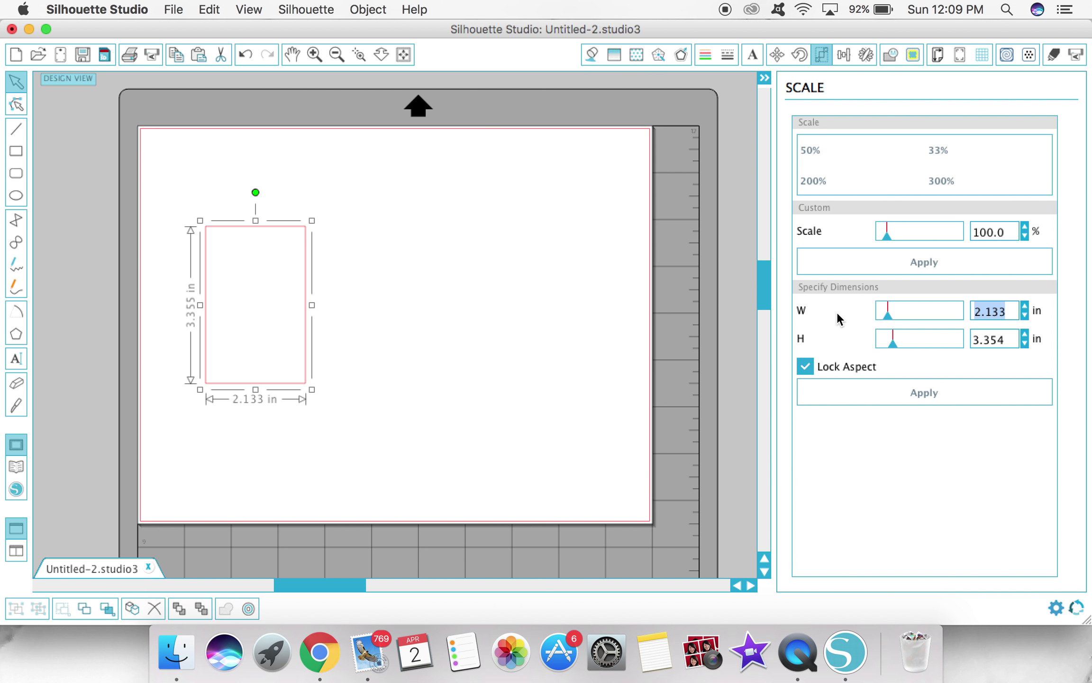
text(1.5)
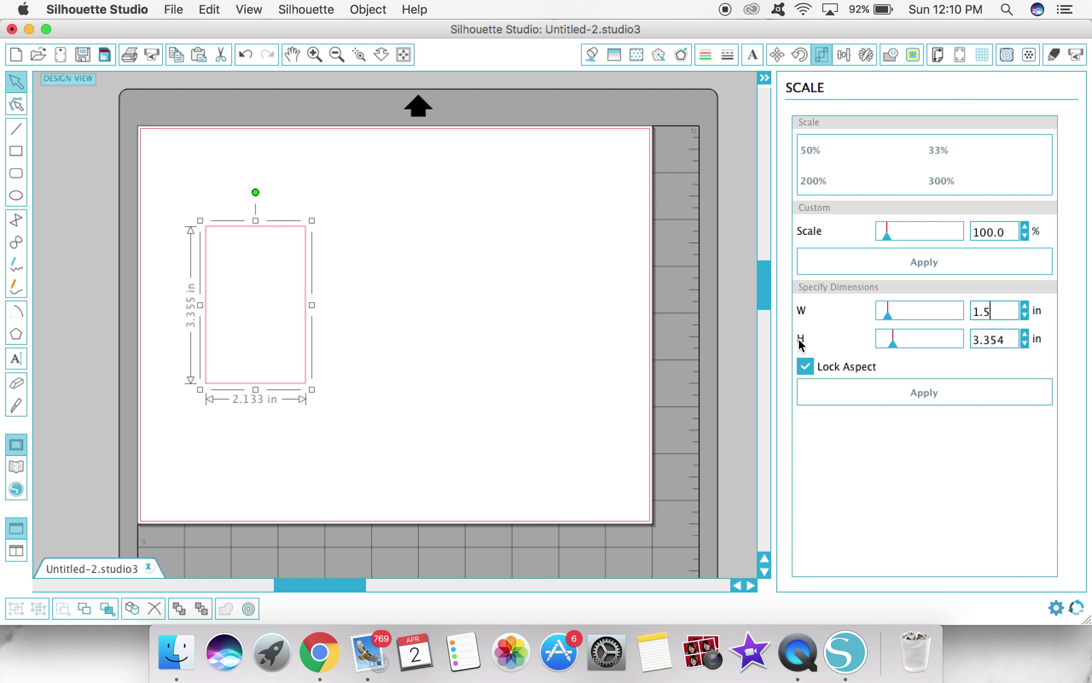
key(Return)
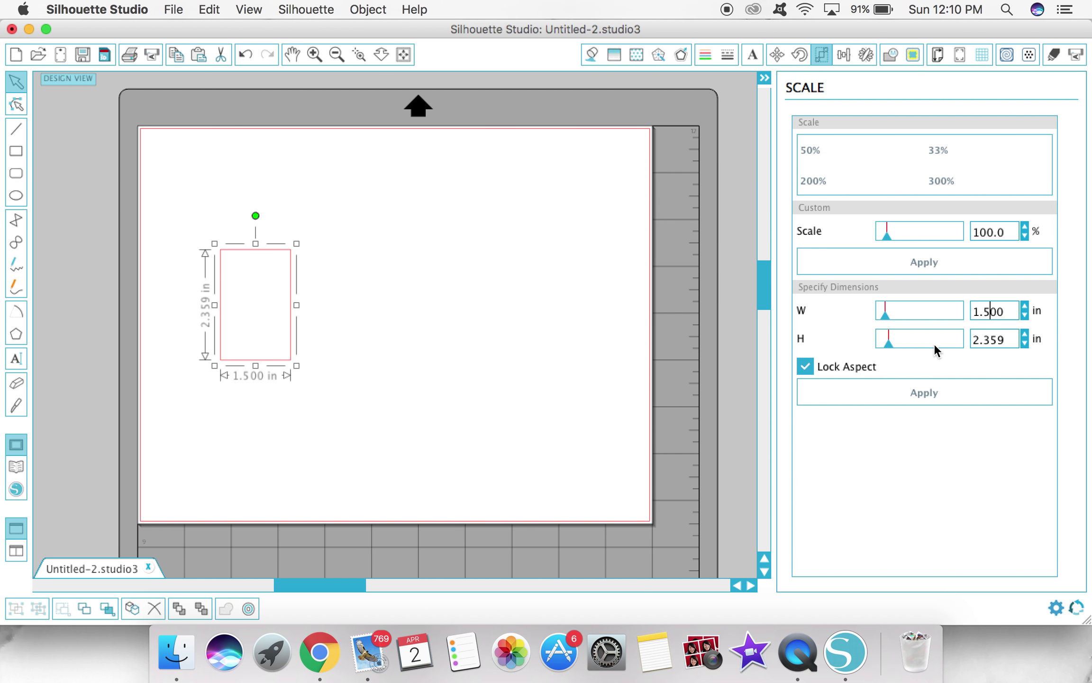
click(805, 366)
click(1012, 339)
drag(1012, 339, 924, 341)
text(1)
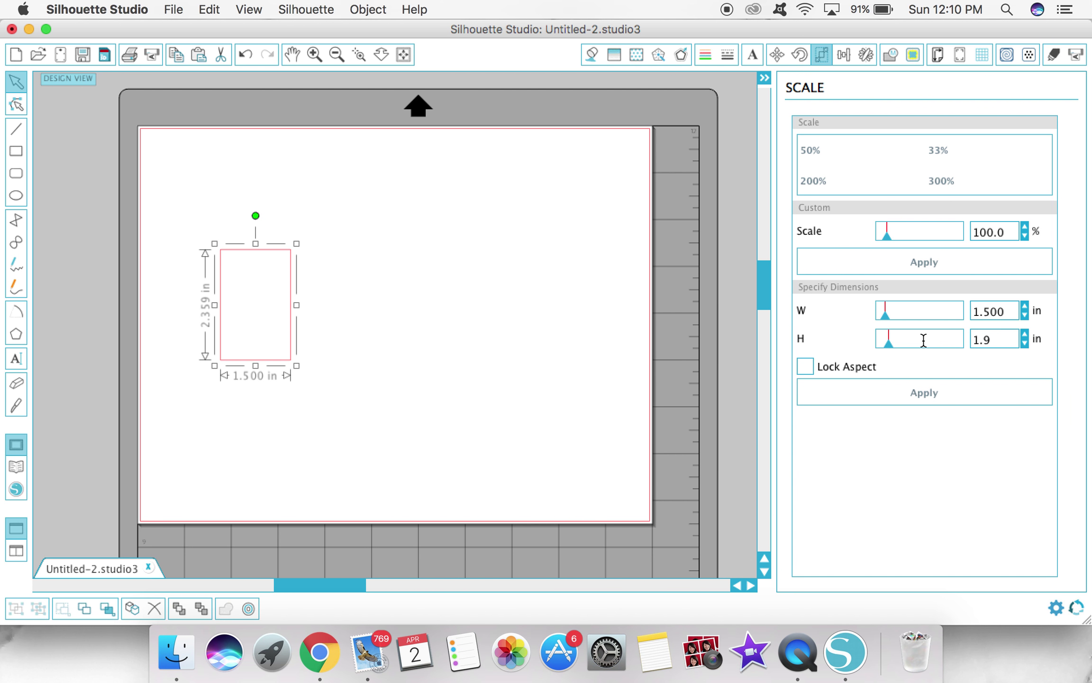
text(.9)
key(Return)
Move the rectangle toward the page's top-left corner and reselect it.
click(477, 346)
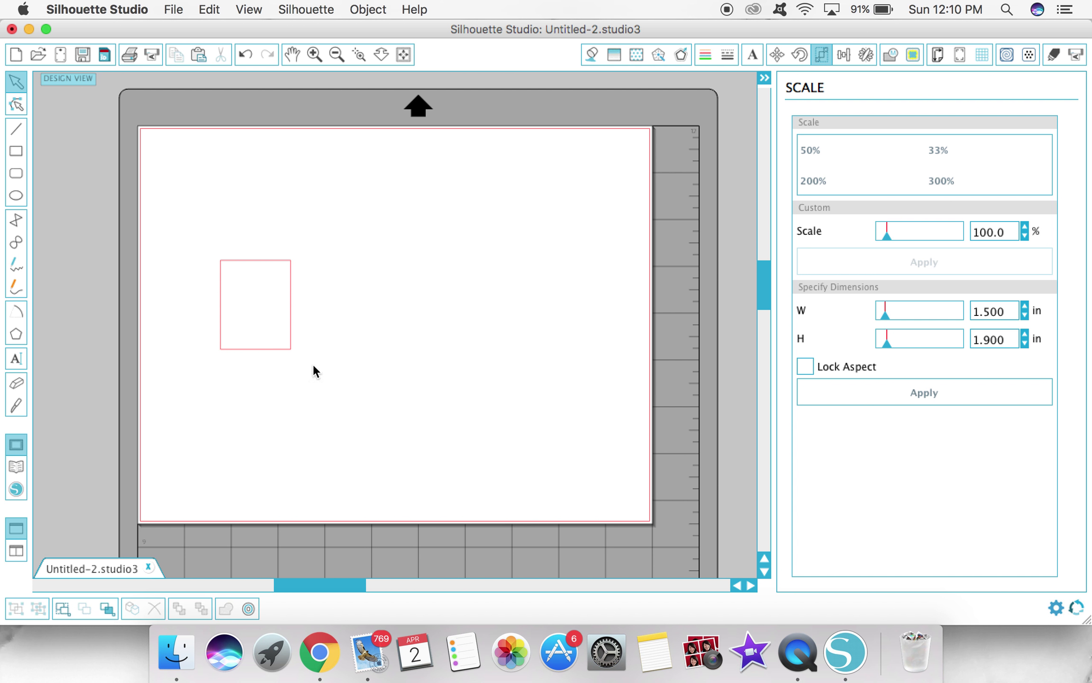
drag(256, 359, 208, 283)
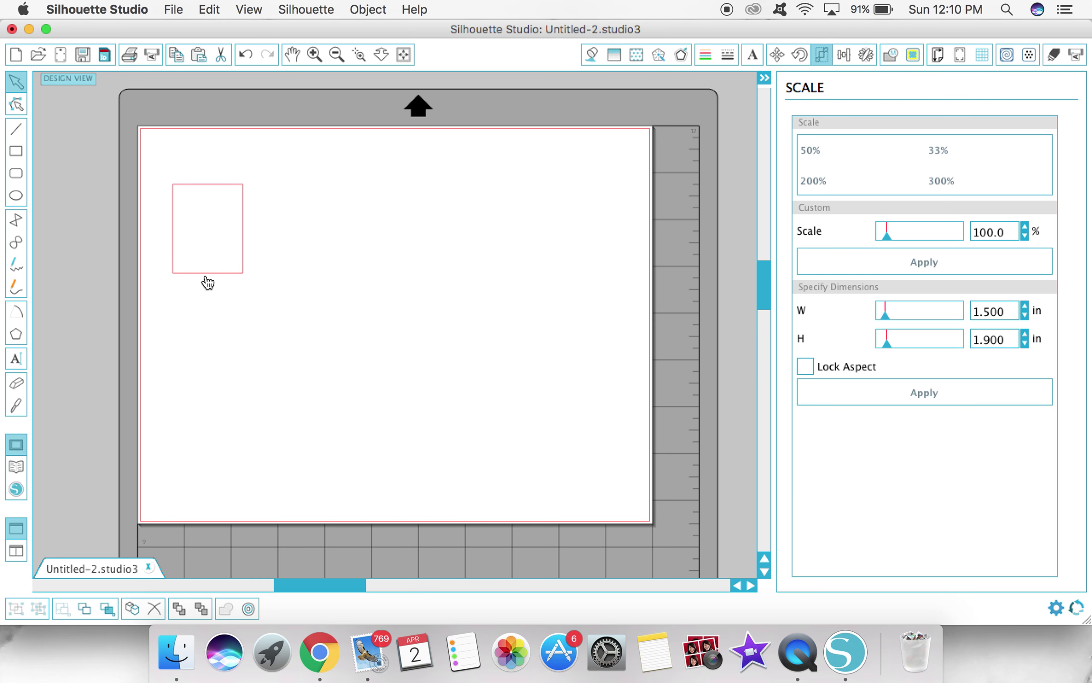
click(339, 296)
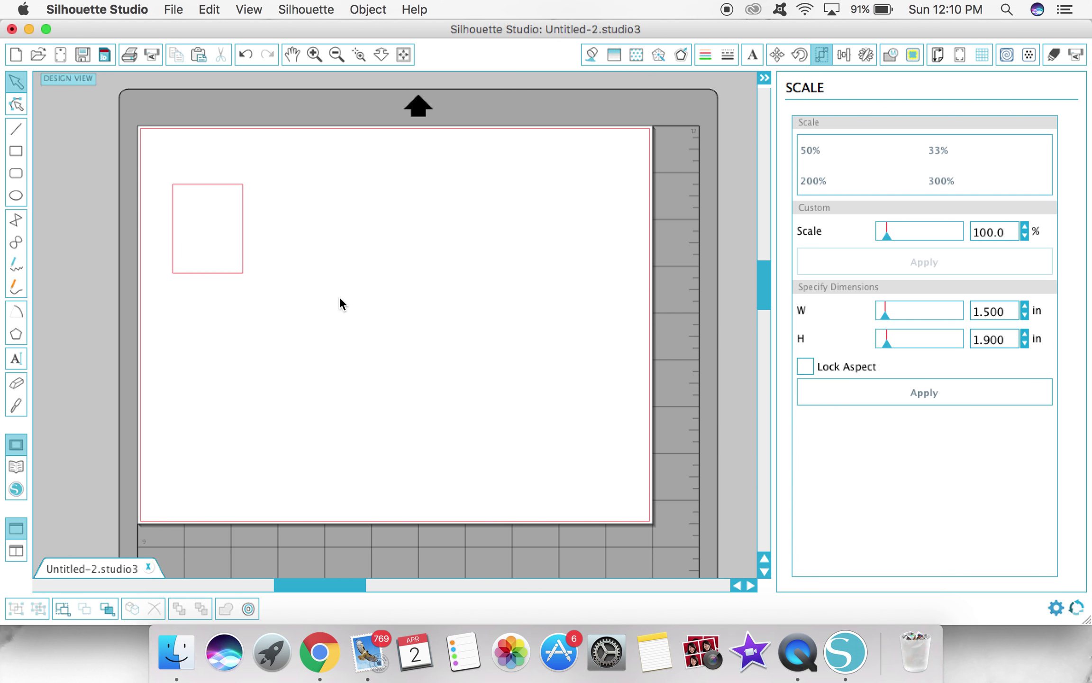
click(244, 274)
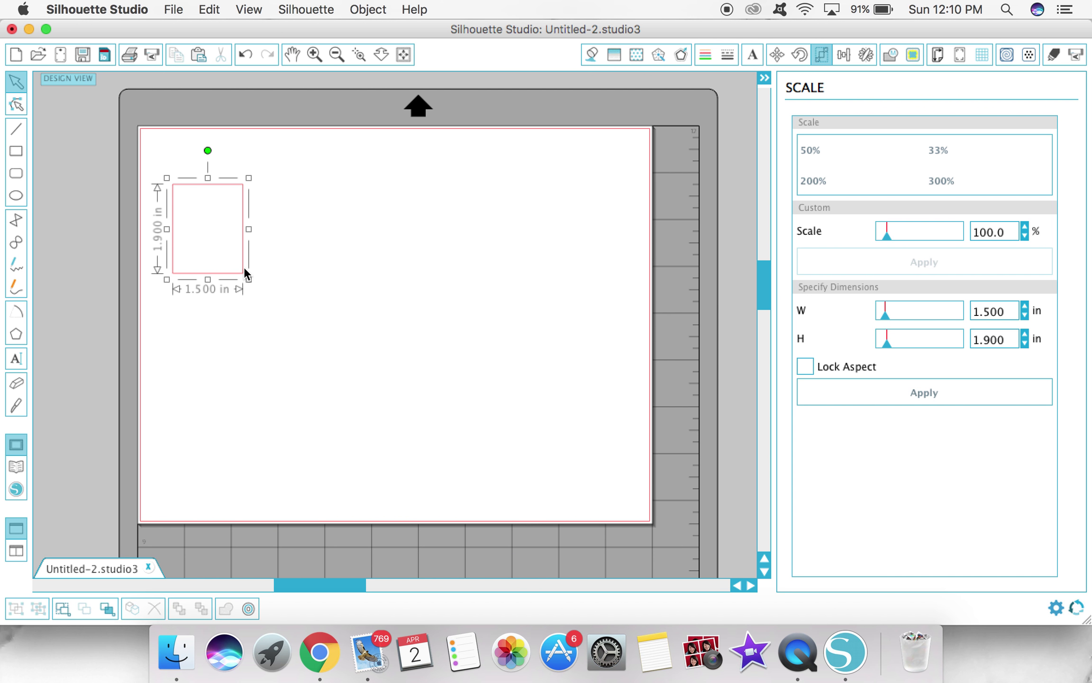
click(680, 55)
Preview a corner-style outward offset, trying 0.05 in before settling on 0.03 in.
click(907, 150)
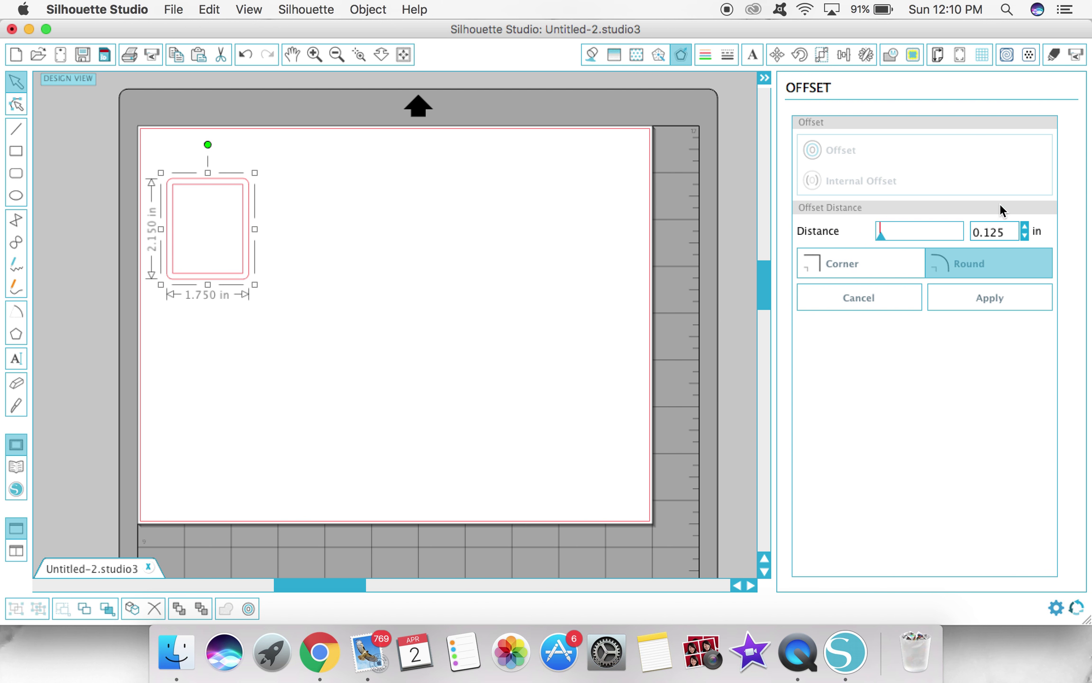
click(870, 269)
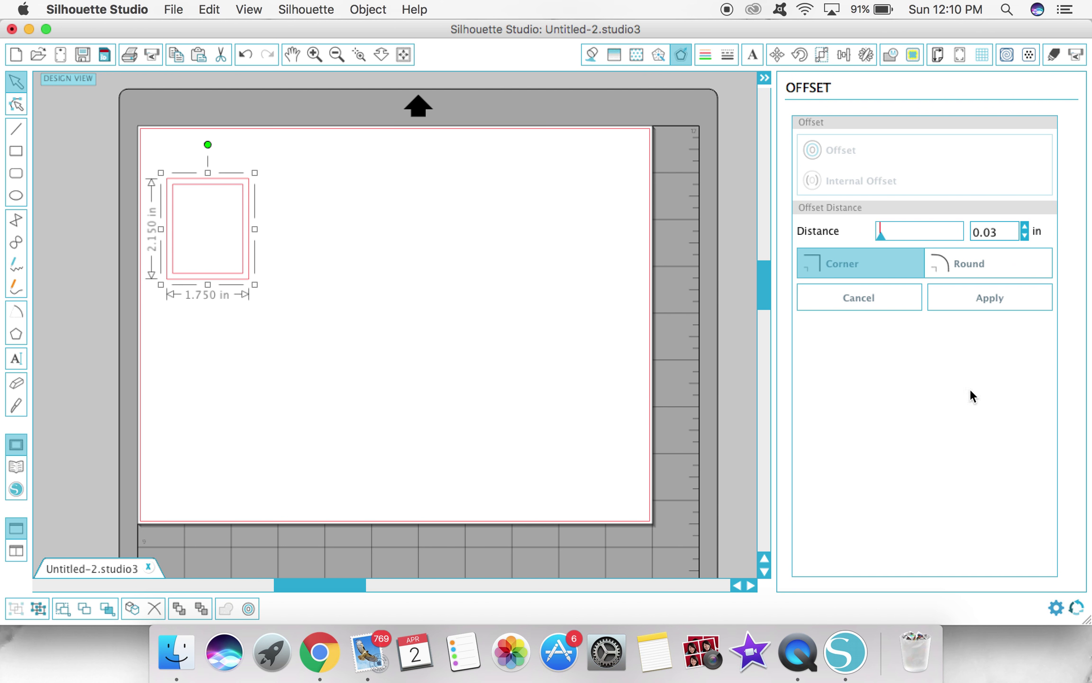
key(Return)
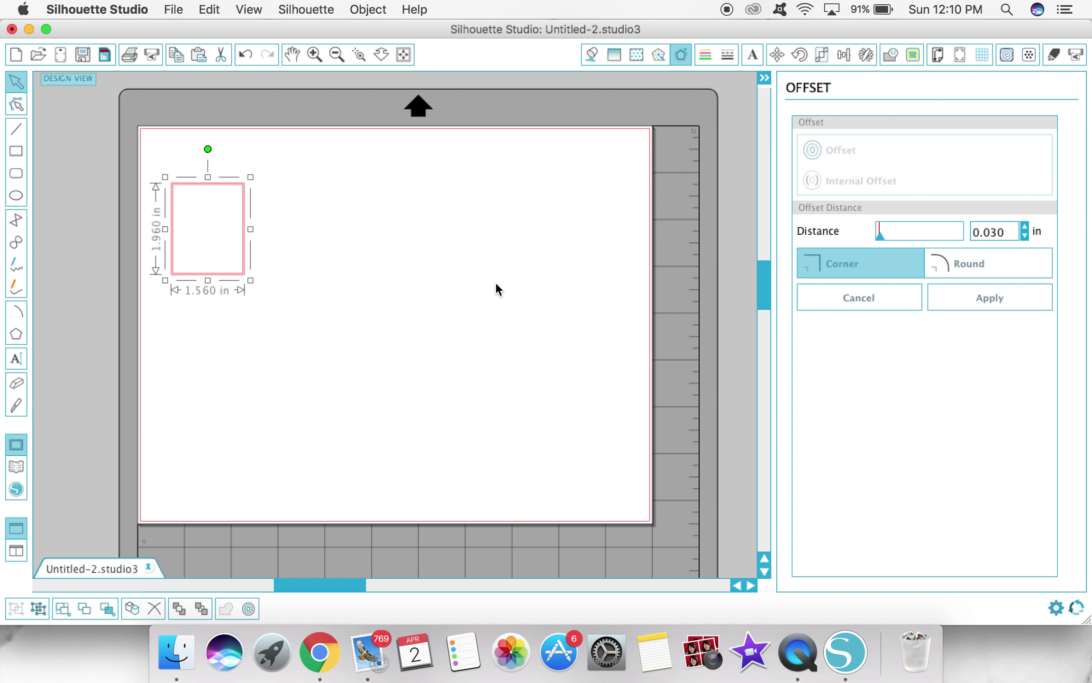
click(1014, 236)
key(BackSpace)
key(BackSpace)
text(5)
key(Return)
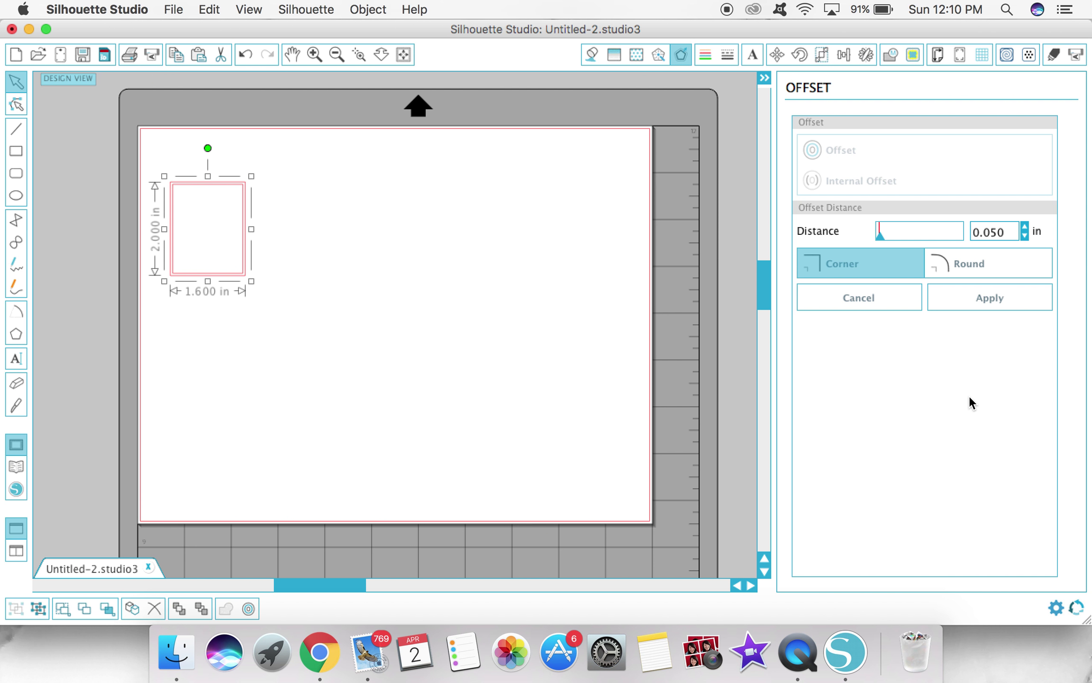
click(1006, 236)
key(BackSpace)
key(BackSpace)
text(3)
key(Return)
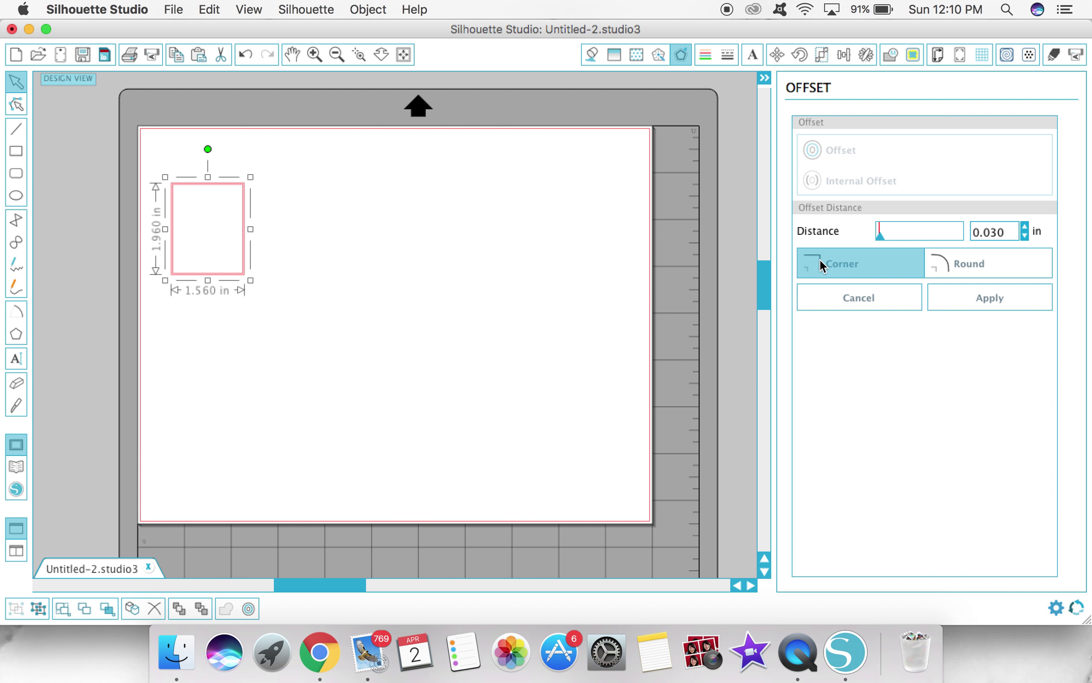
Compare rounded and sharp offset corners, then apply the sharp-cornered 0.03 in offset.
click(954, 256)
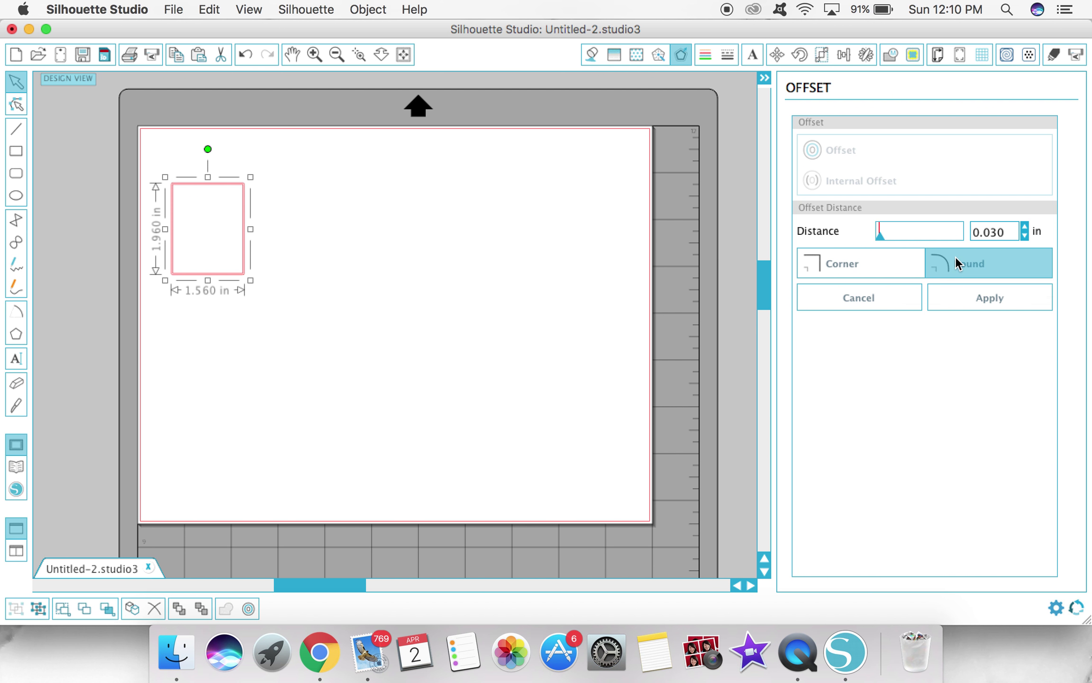
click(381, 54)
drag(297, 178, 199, 268)
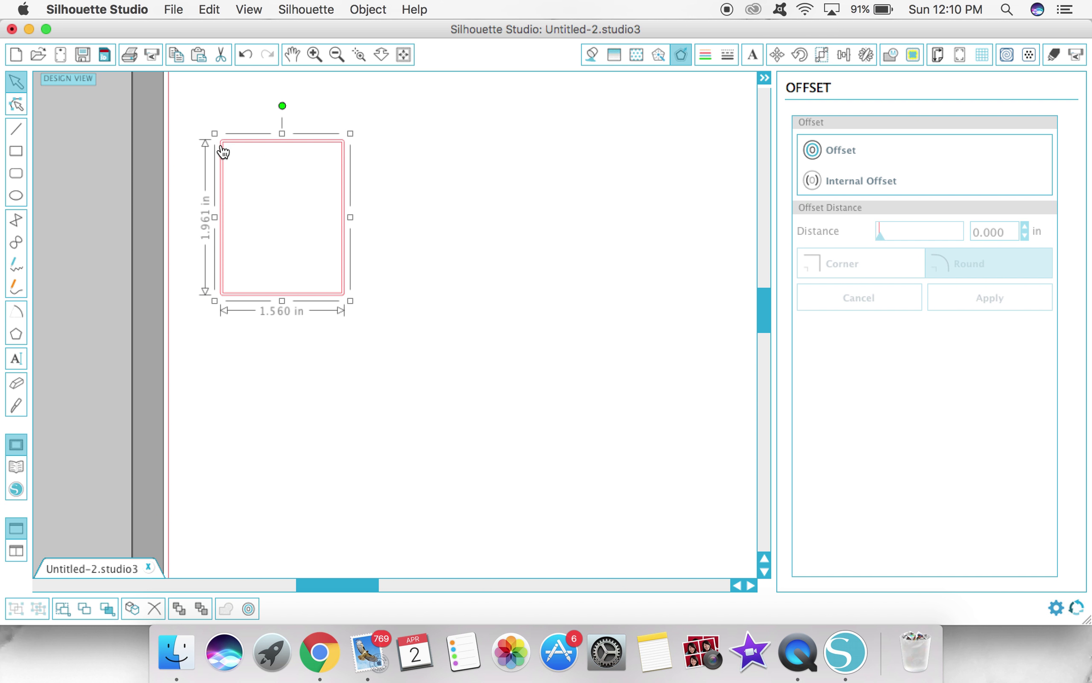
key(super+minus)
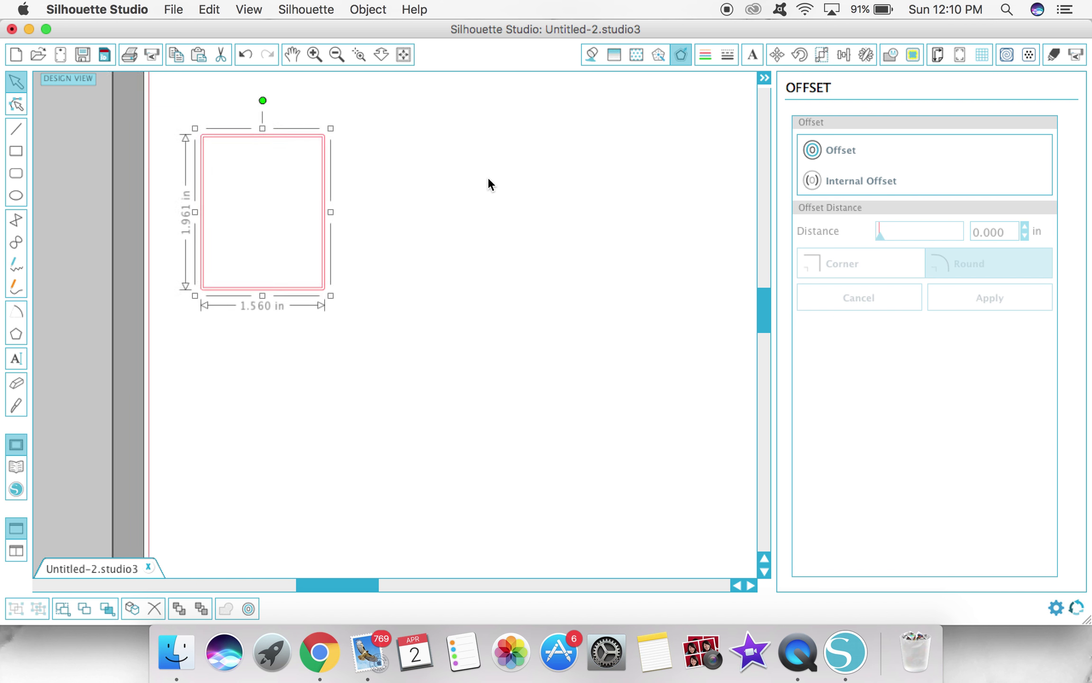
click(883, 259)
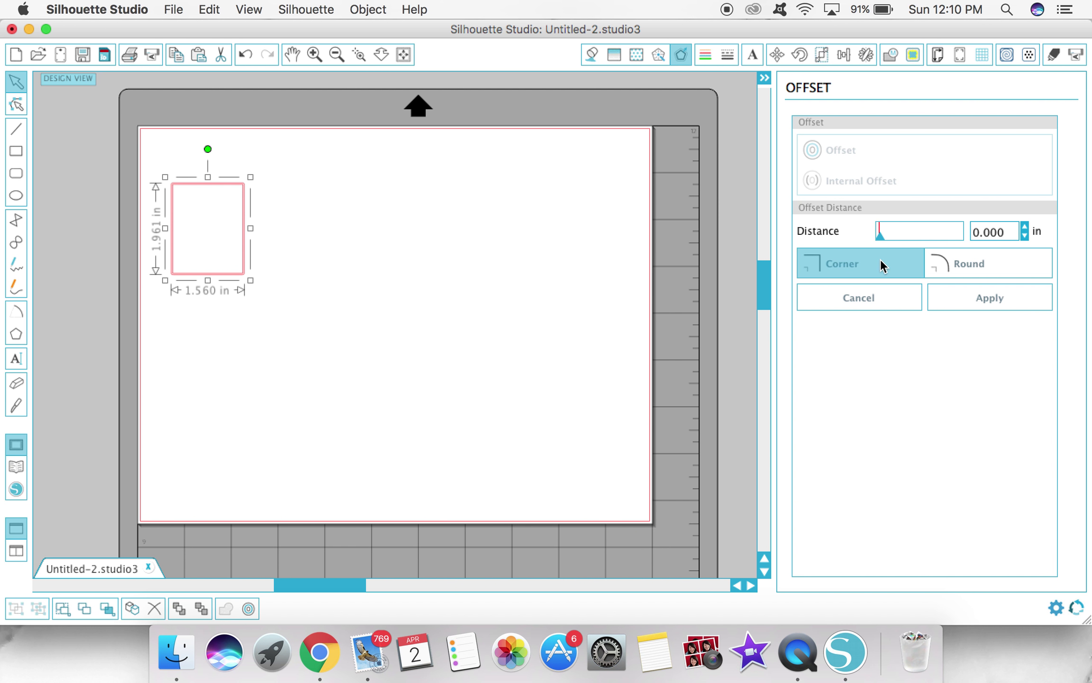
click(958, 262)
key(super+z)
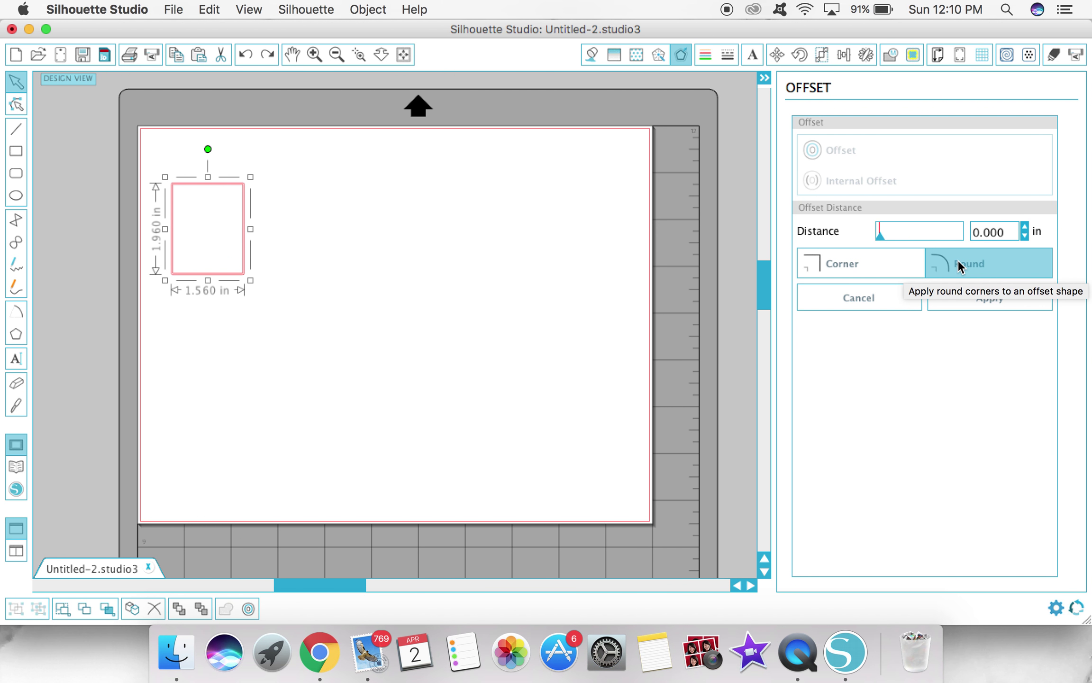
key(super+z)
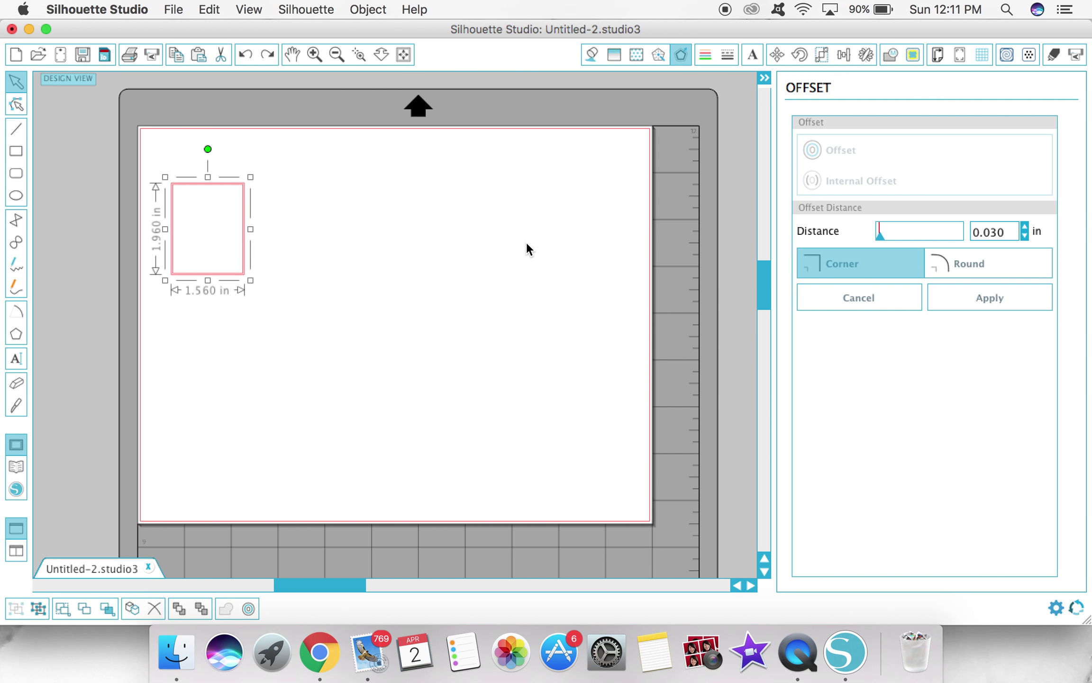
click(1000, 304)
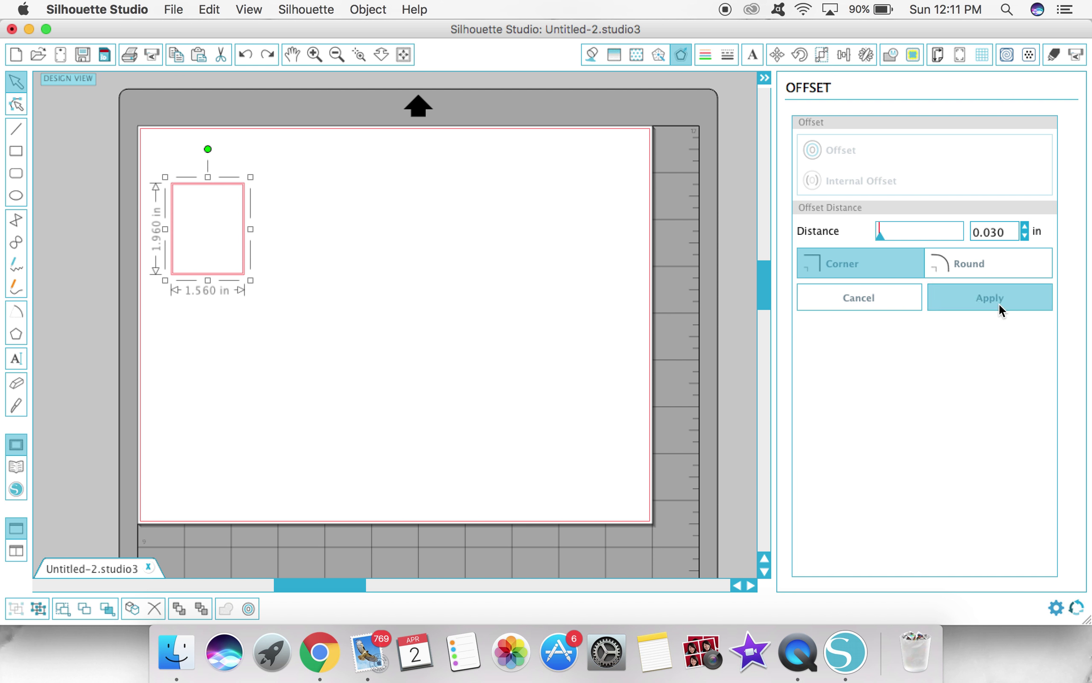
click(590, 53)
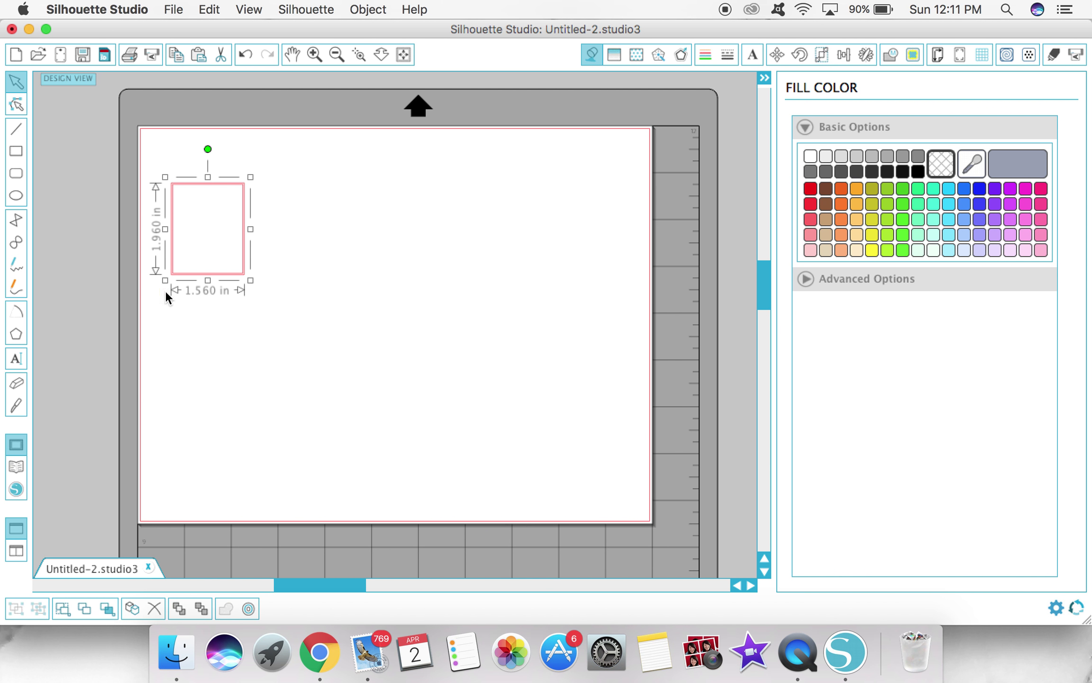
Fill the offset rectangle with solid black and zoom in closely on its edge.
click(919, 171)
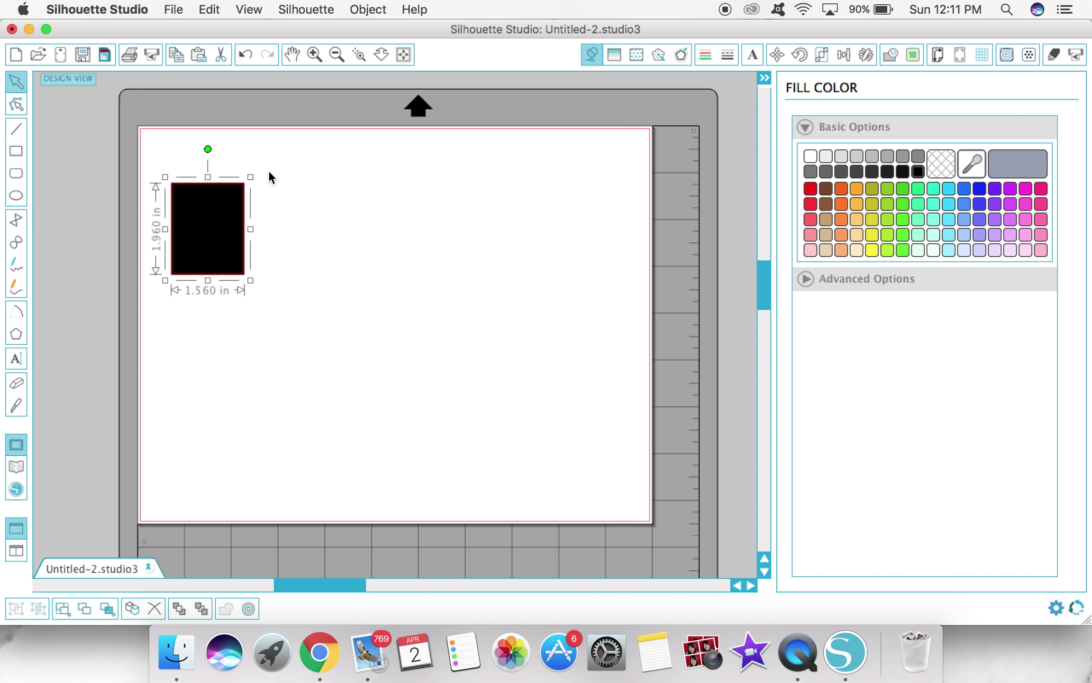
click(380, 56)
drag(185, 181, 160, 219)
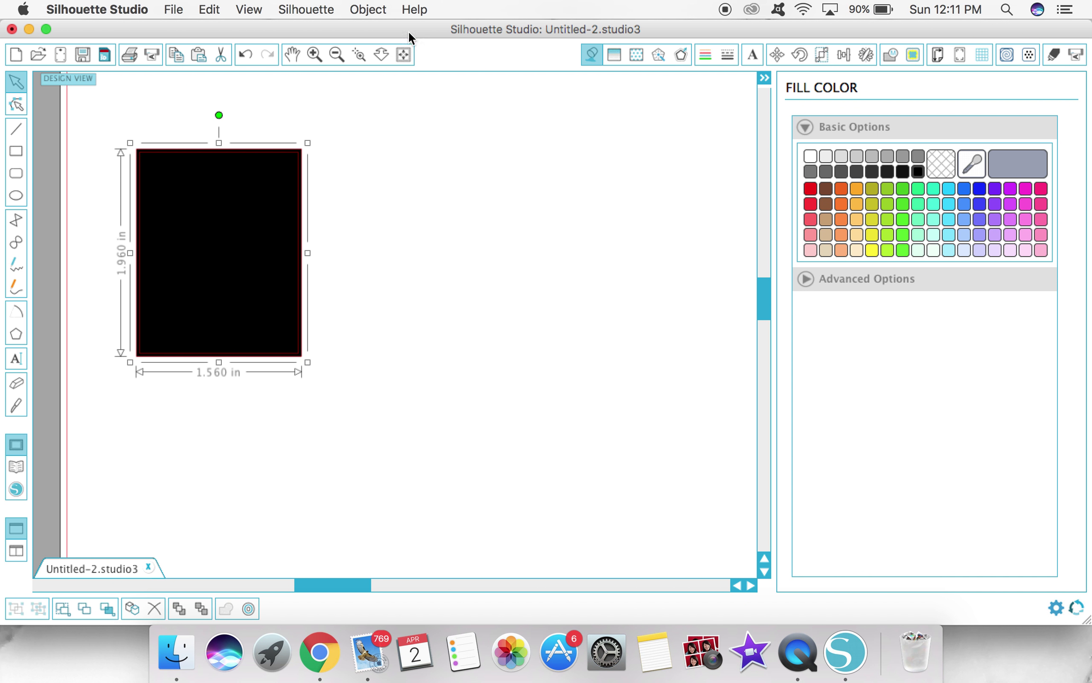
click(381, 54)
drag(225, 344, 251, 438)
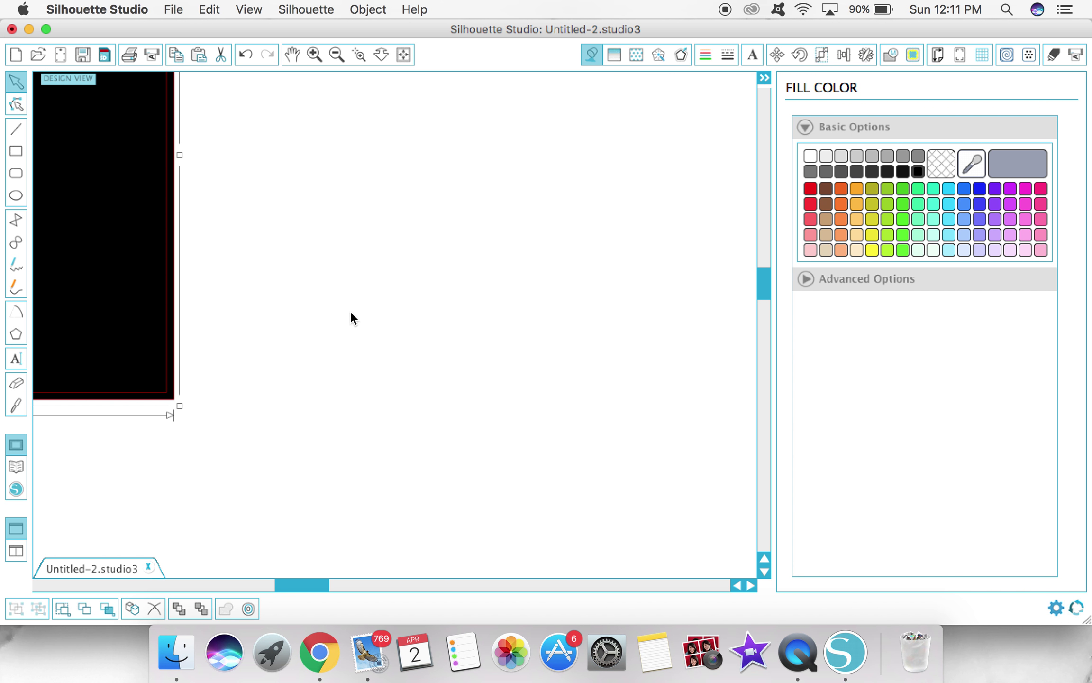
Set the rectangle's line colour to transparent, then deselect and fit the page in view.
click(706, 54)
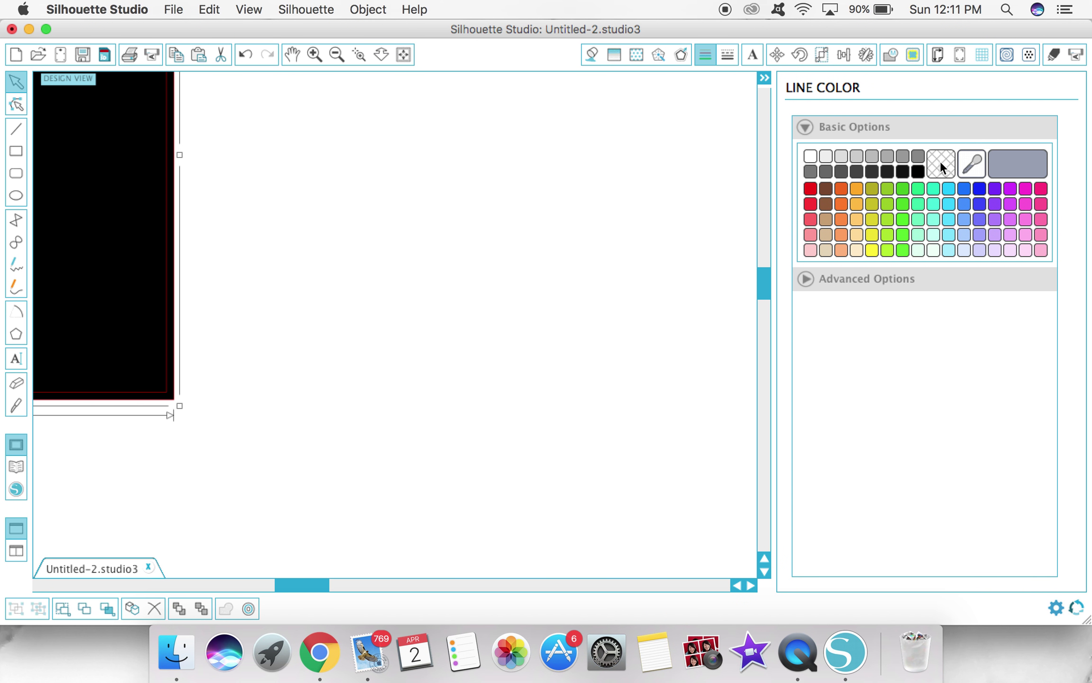
click(940, 161)
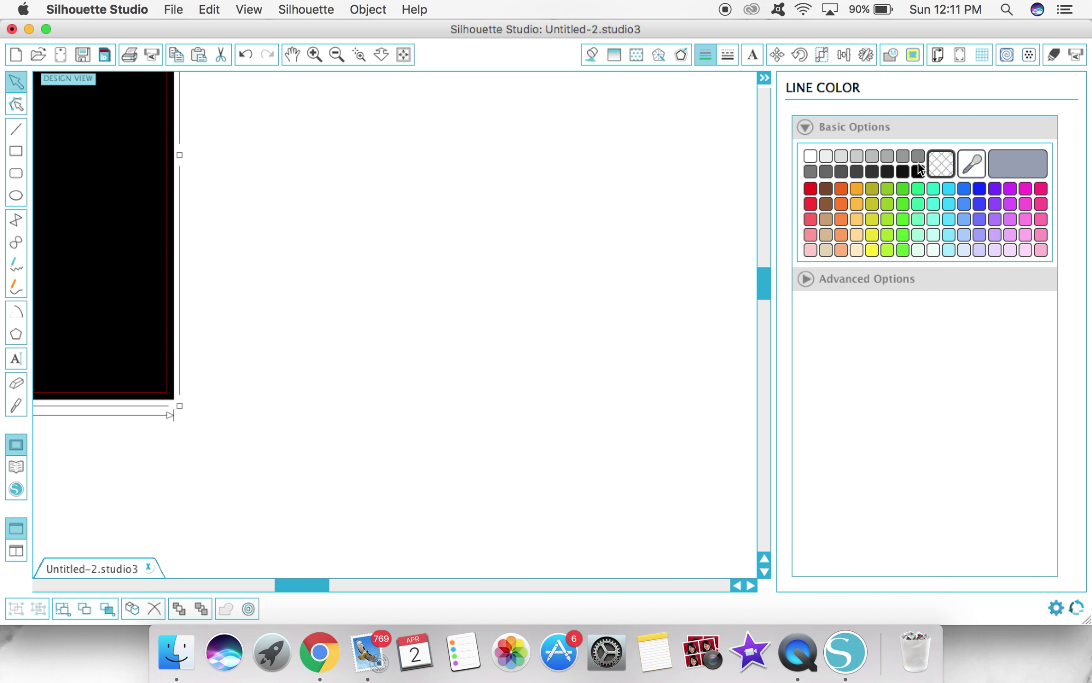
click(277, 311)
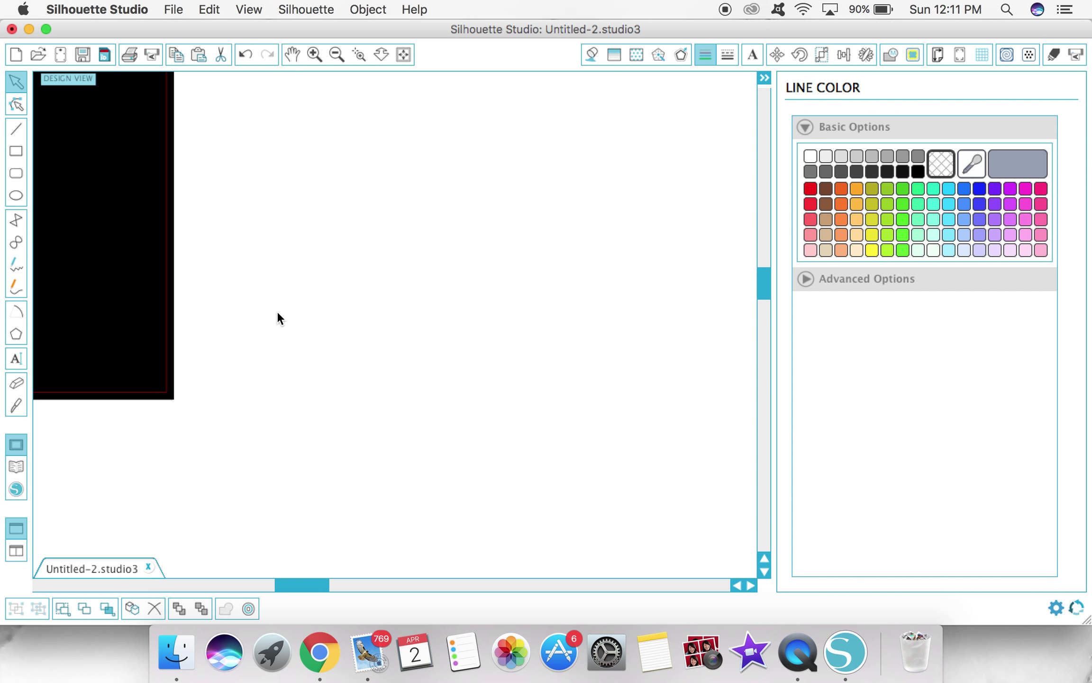
click(380, 53)
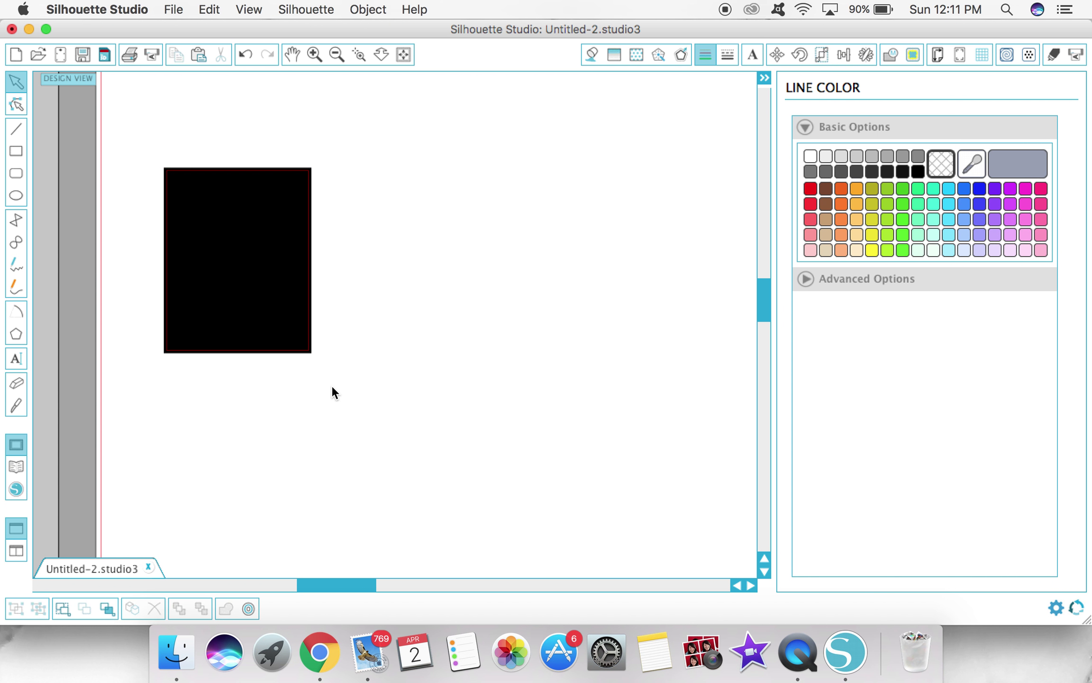
Group the black rectangle's parts into one object.
drag(332, 386, 243, 297)
right_click(271, 320)
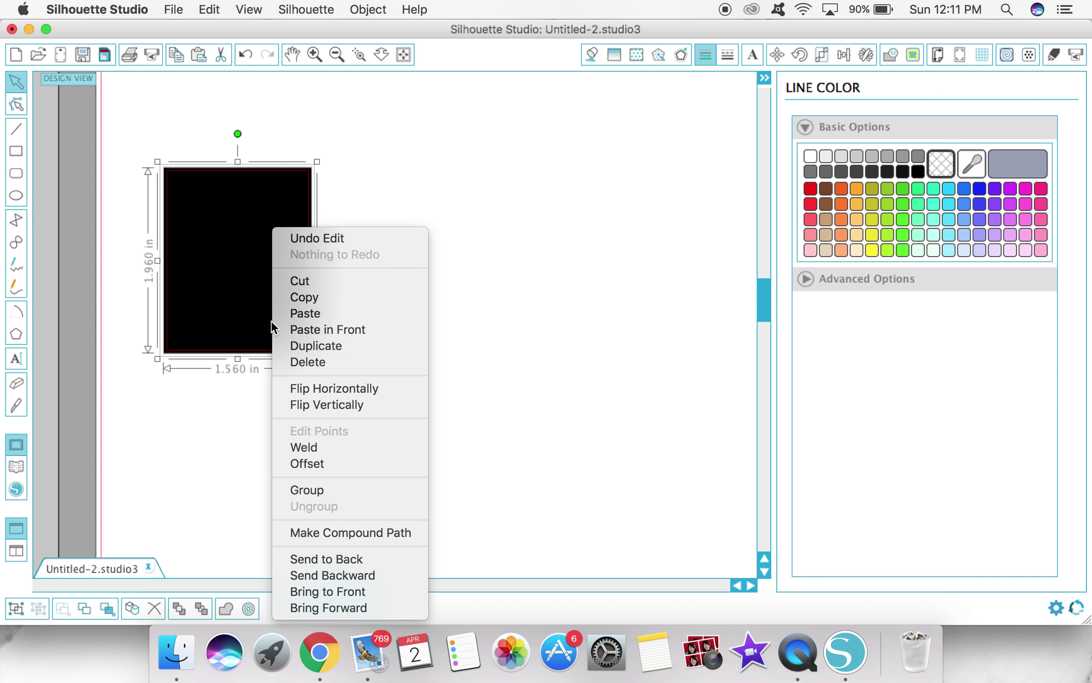
click(291, 489)
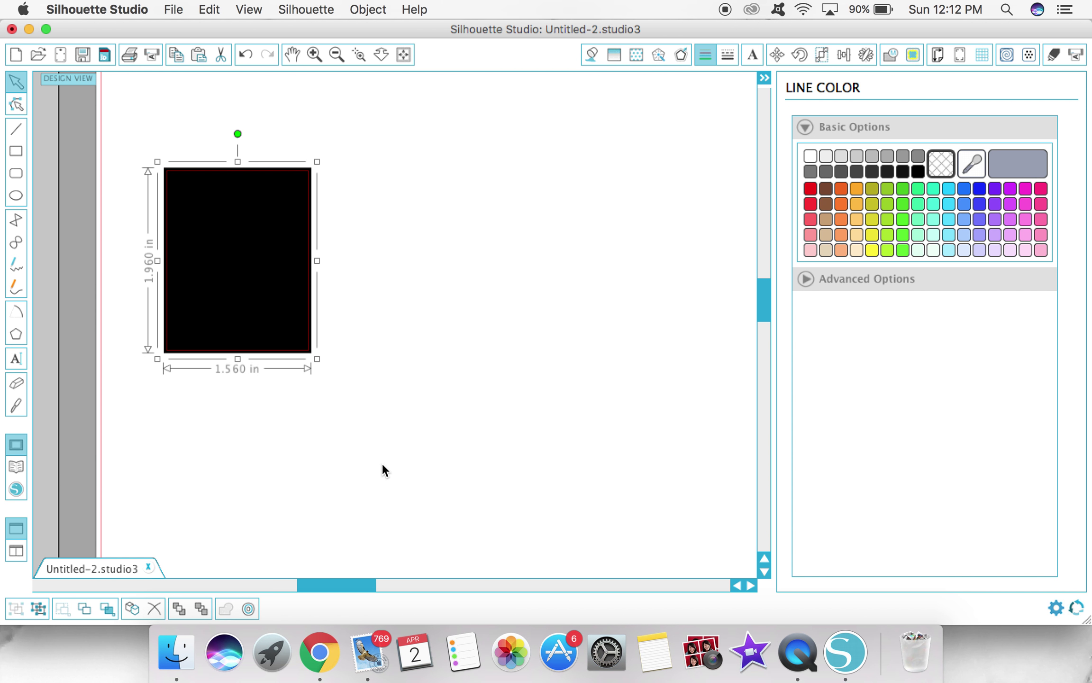
click(276, 271)
Bring the 1-01 green balloon design from User Designs into Untitled-2 and zoom in on it.
click(15, 470)
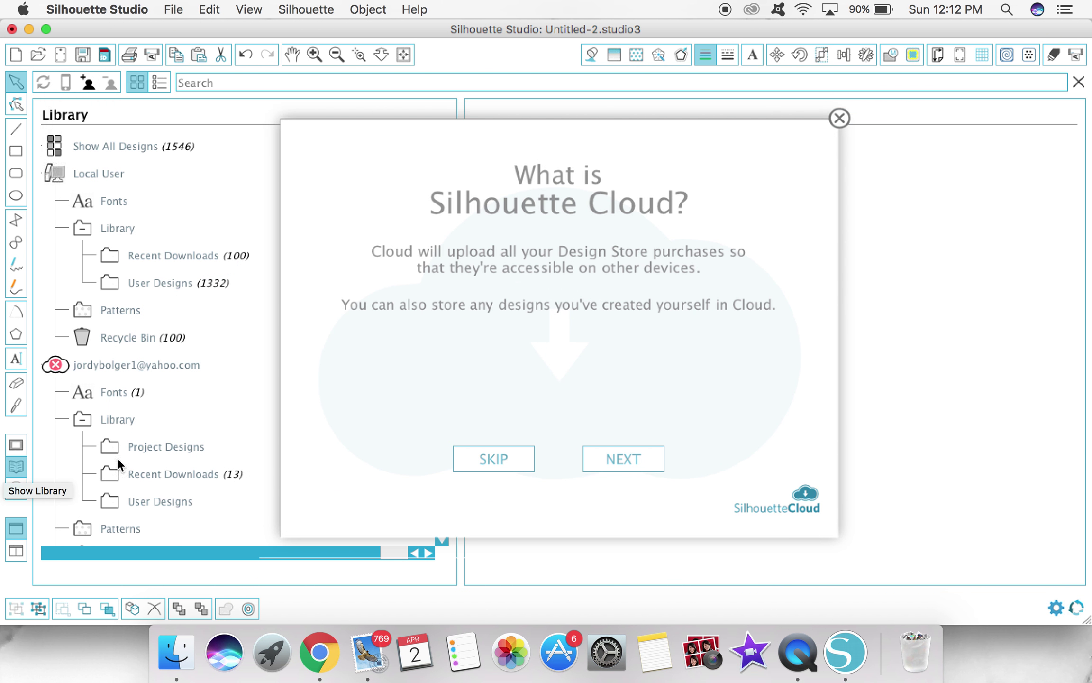
click(505, 458)
click(261, 291)
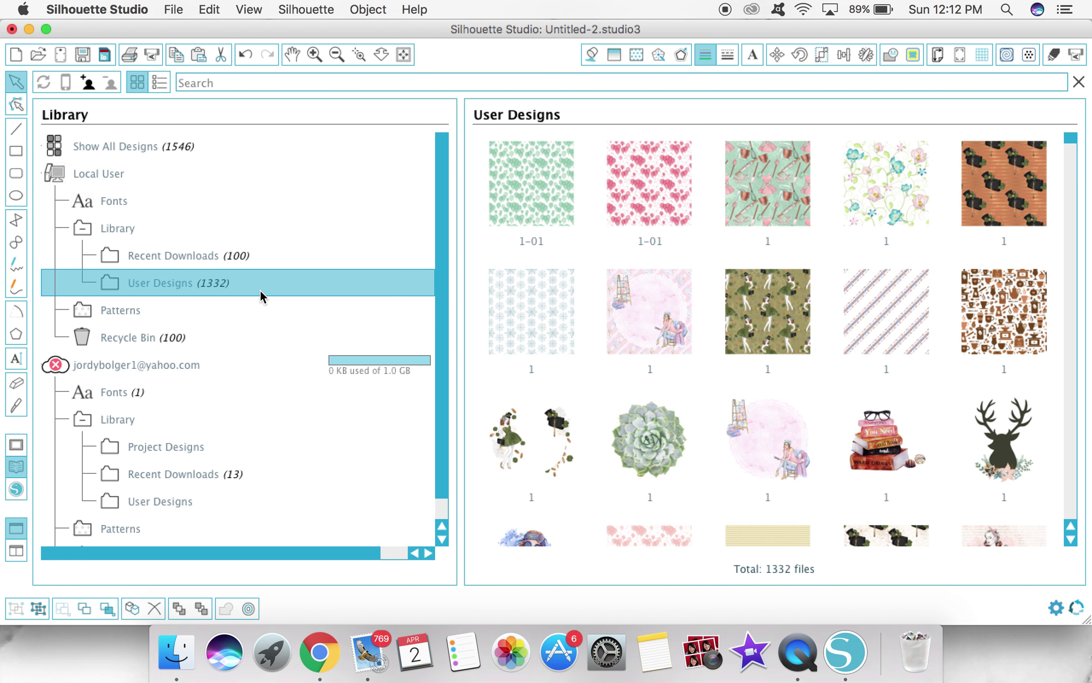
double_click(541, 181)
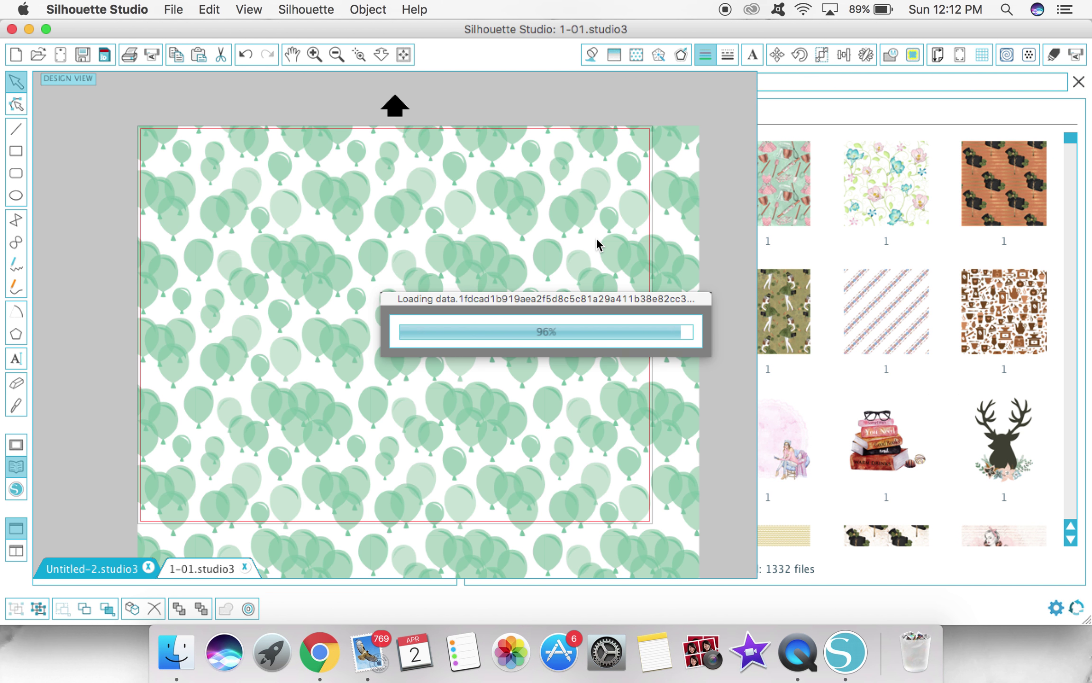
click(244, 567)
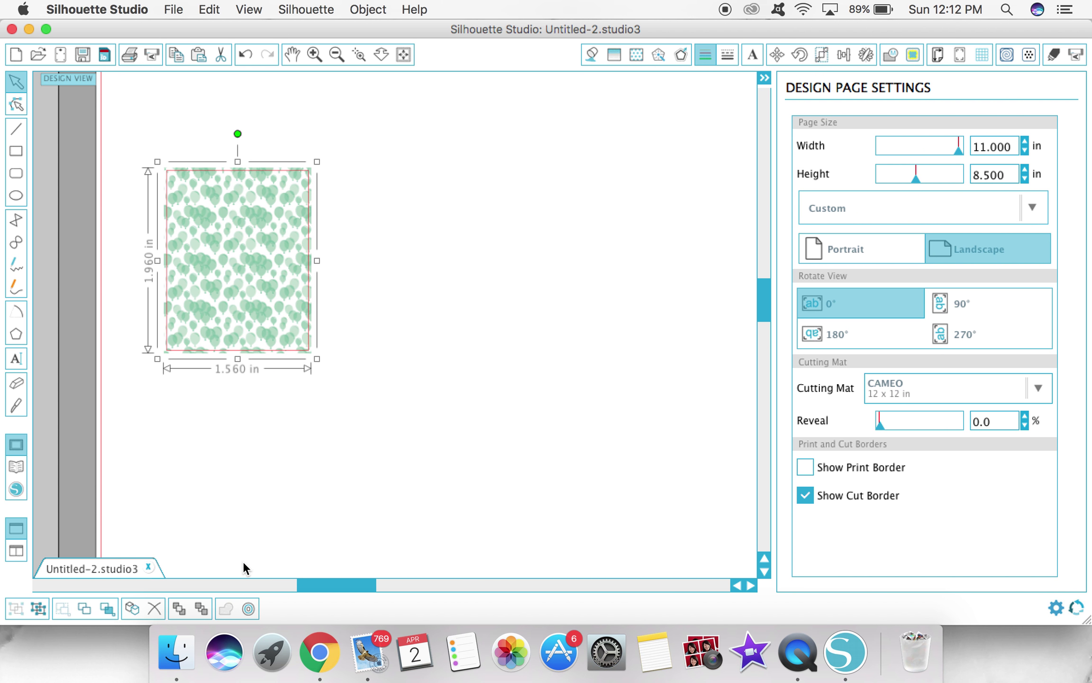
click(596, 176)
click(382, 54)
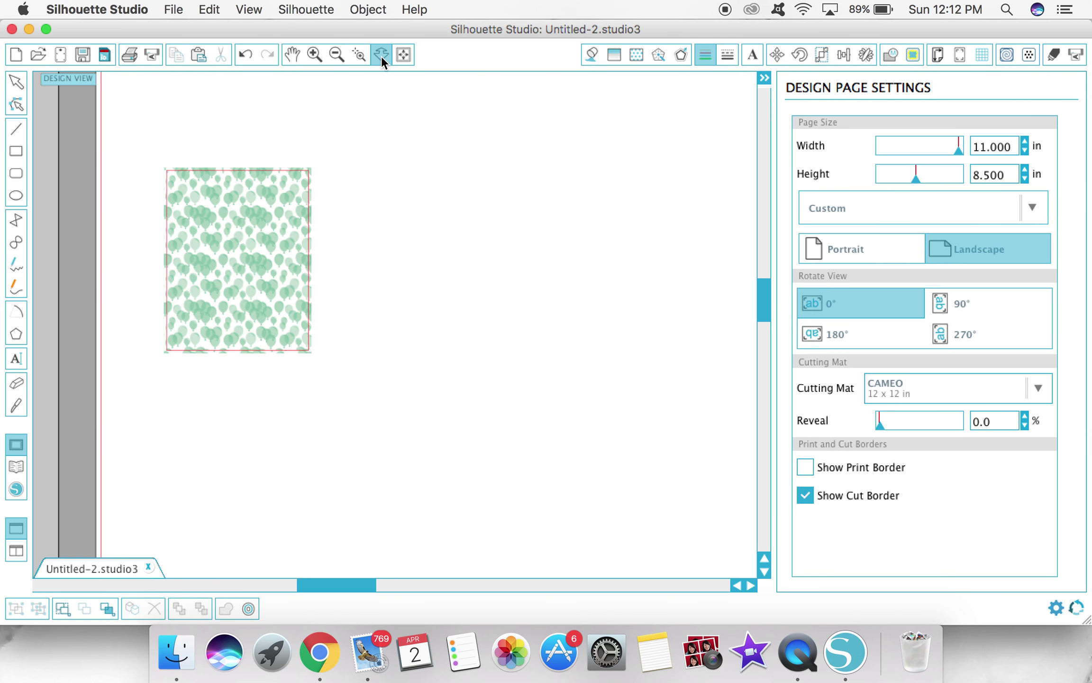
drag(151, 239, 237, 434)
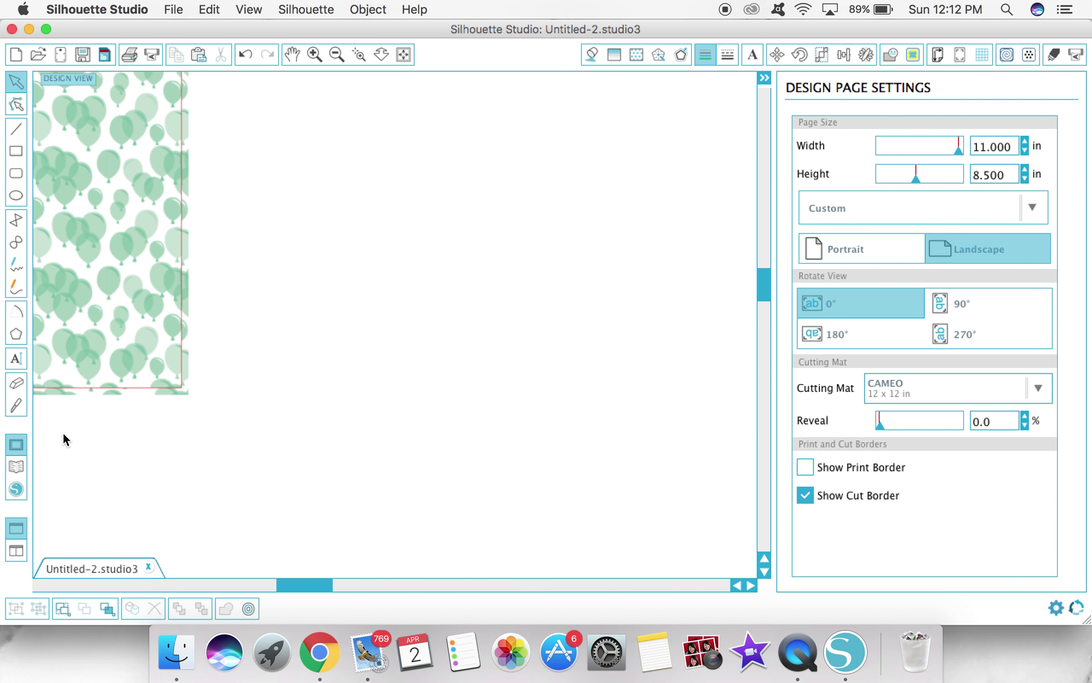
scroll(62, 432, left, 3)
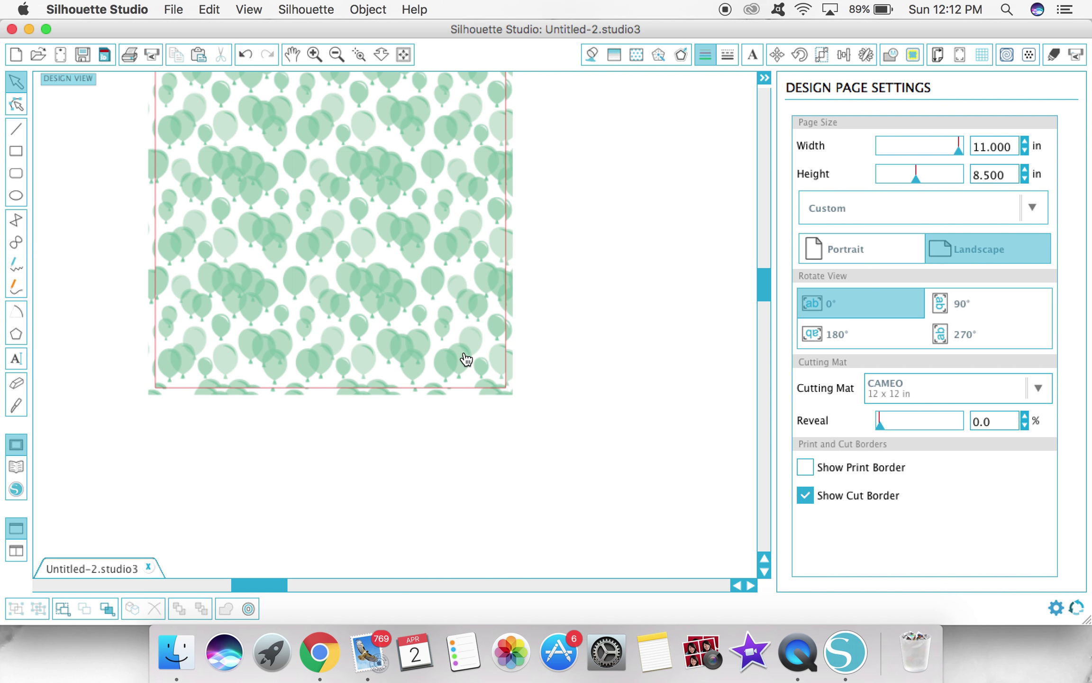
Ungroup the balloon-patterned image.
click(401, 329)
right_click(400, 327)
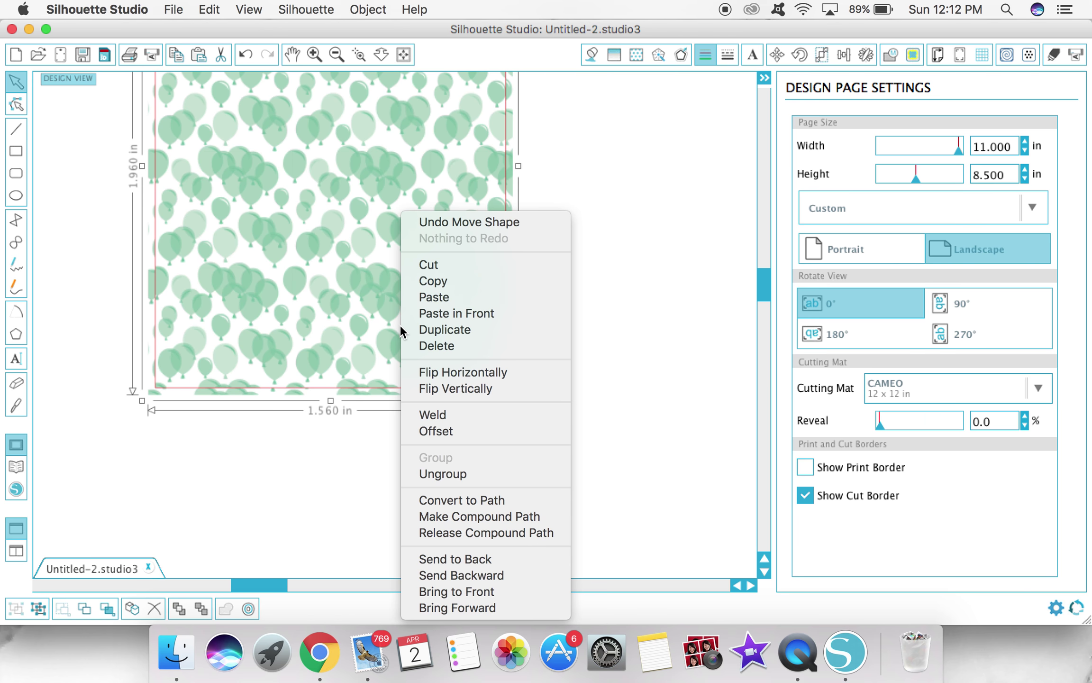
click(451, 474)
click(631, 374)
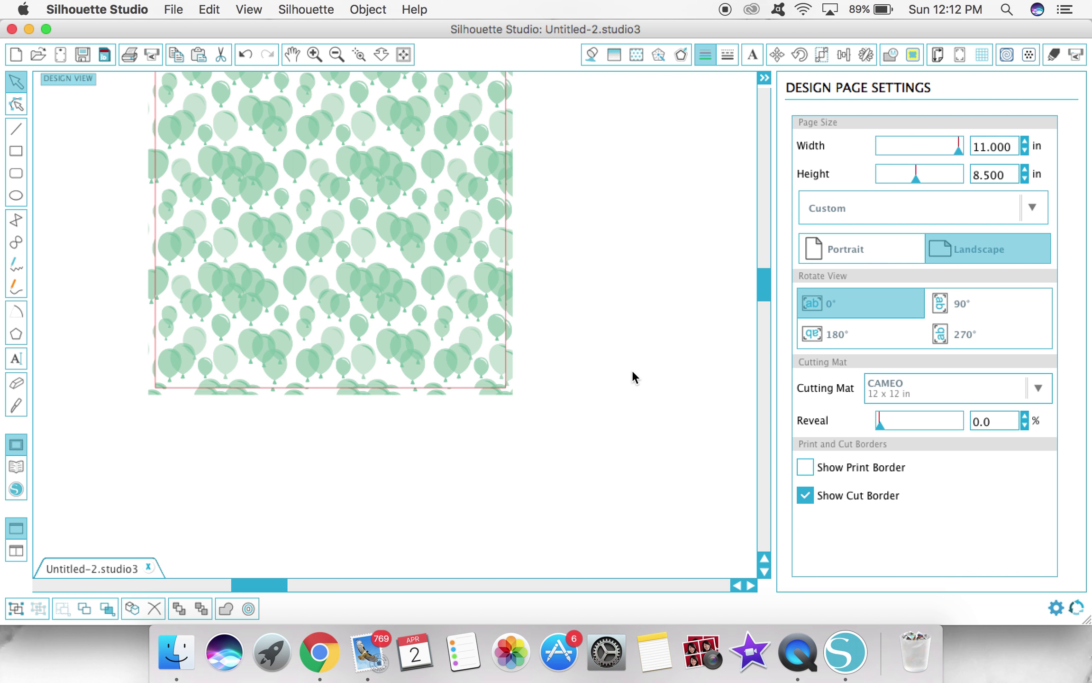
scroll(603, 303, up, 3)
Give the inner 1.500 × 1.900 in shape no fill, then zoom out around the piece.
click(398, 345)
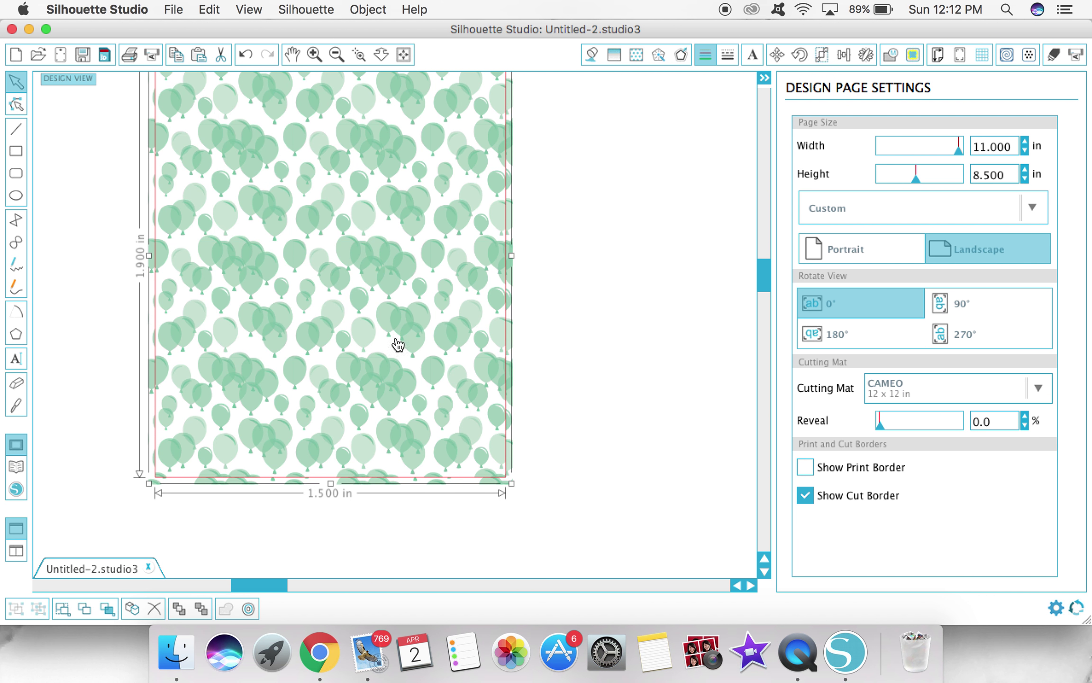
click(505, 347)
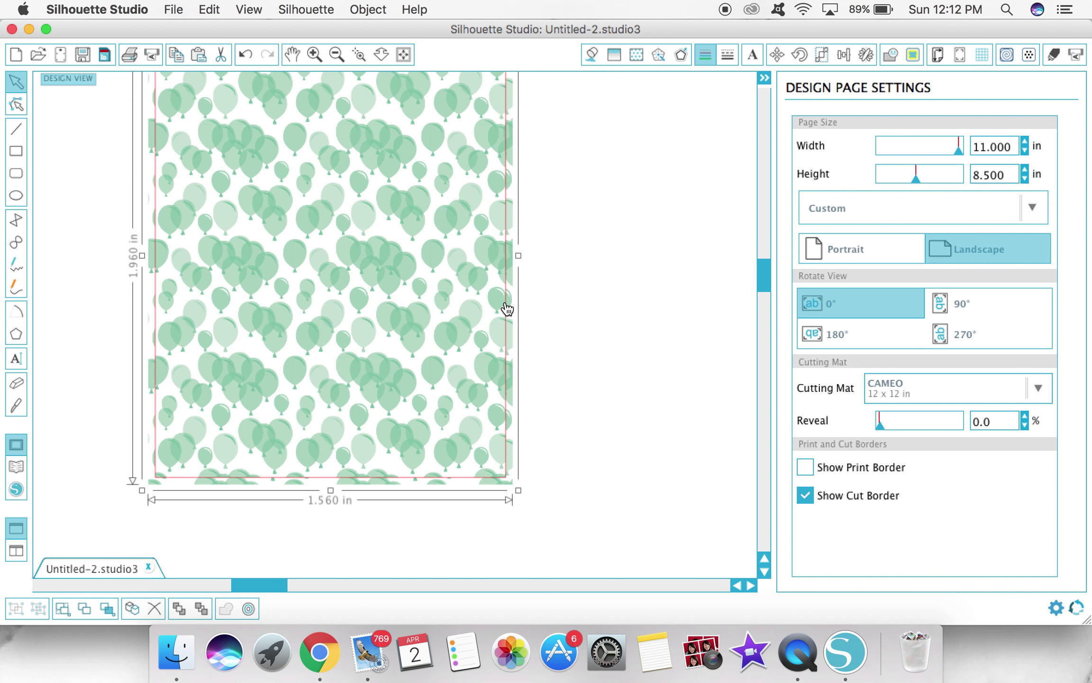
drag(507, 309, 506, 304)
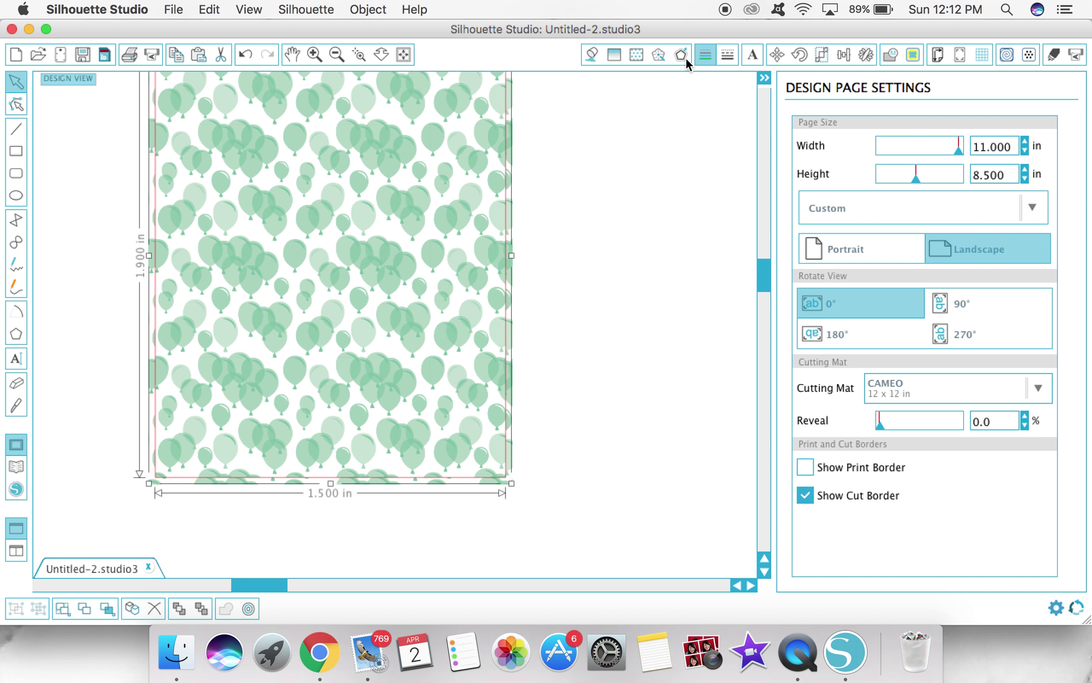
click(591, 56)
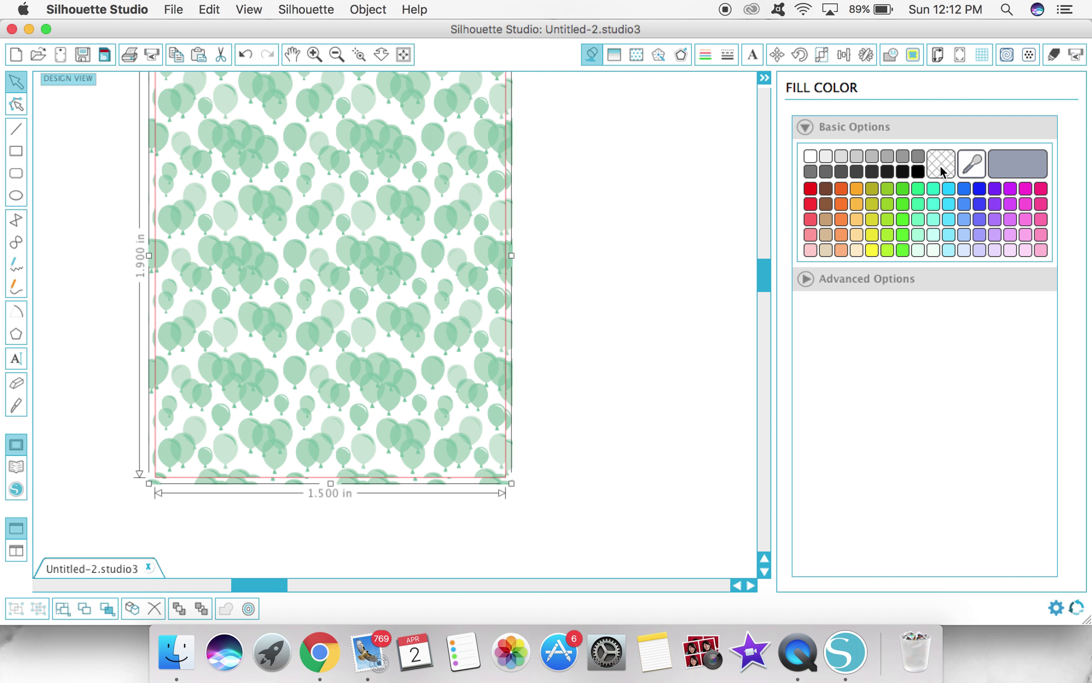
click(940, 167)
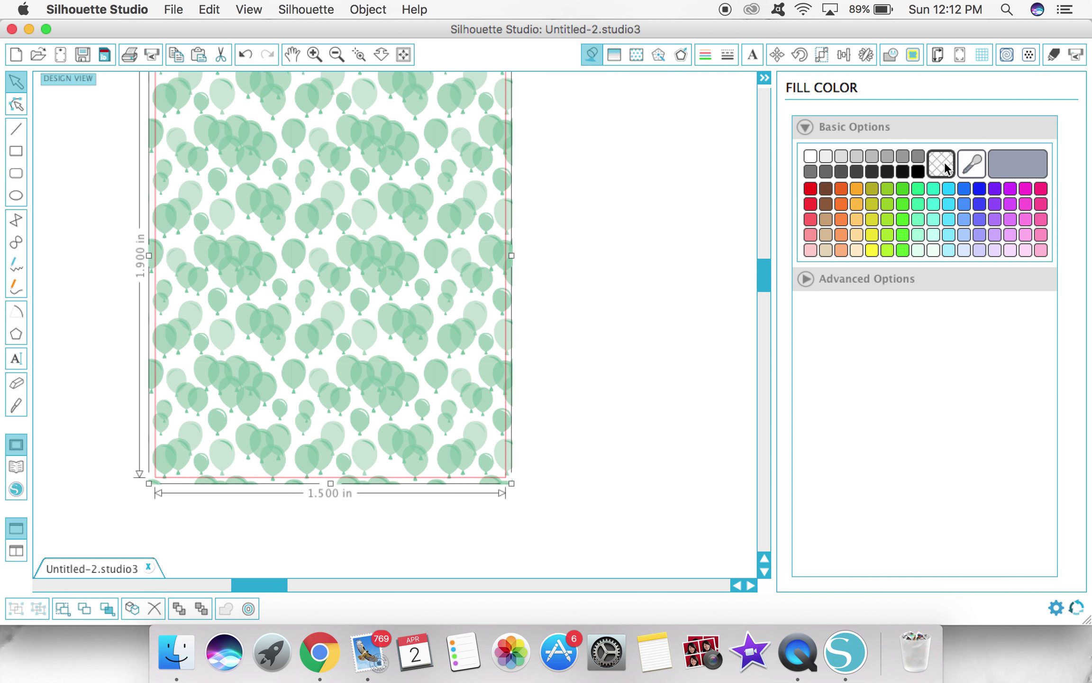
click(571, 241)
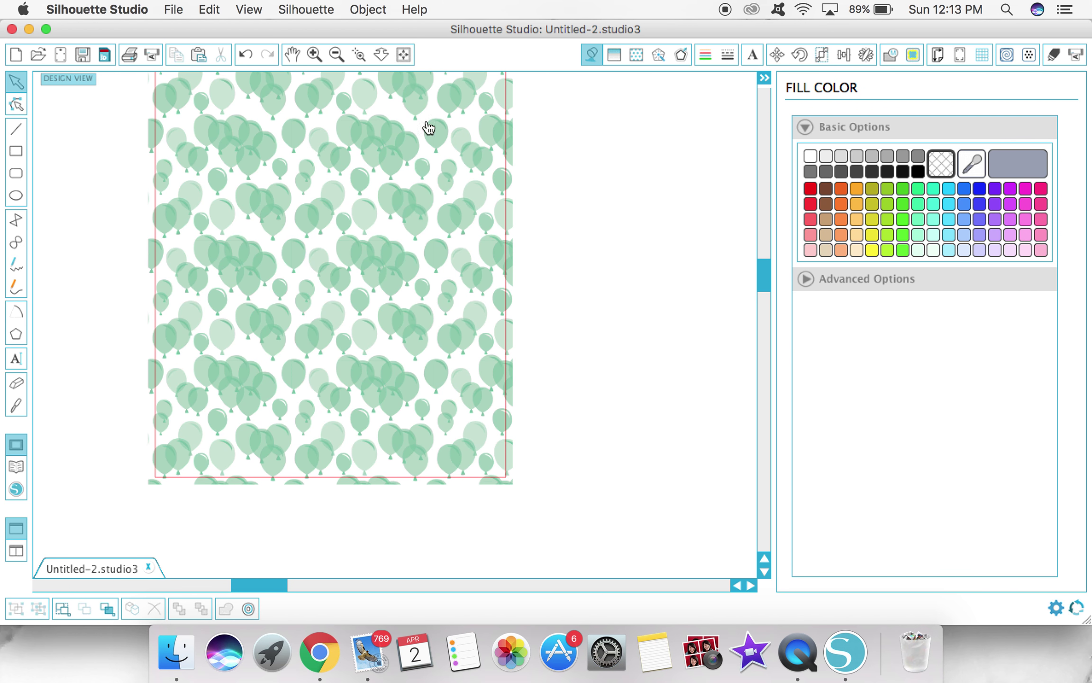
click(381, 54)
drag(463, 463, 395, 305)
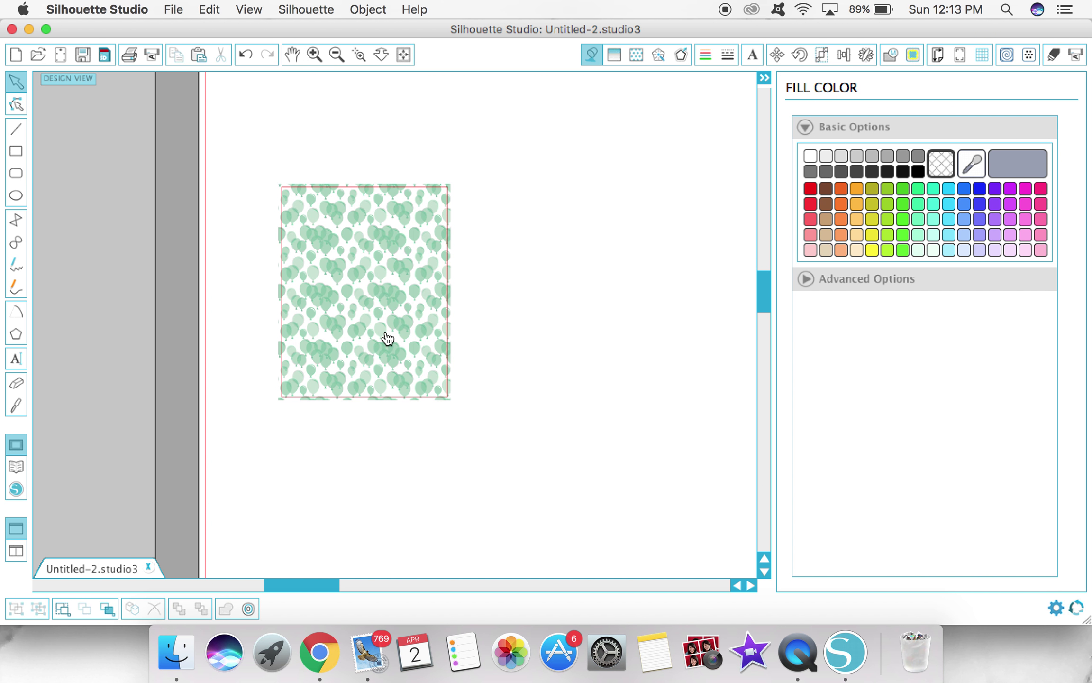
drag(515, 454, 352, 291)
click(380, 53)
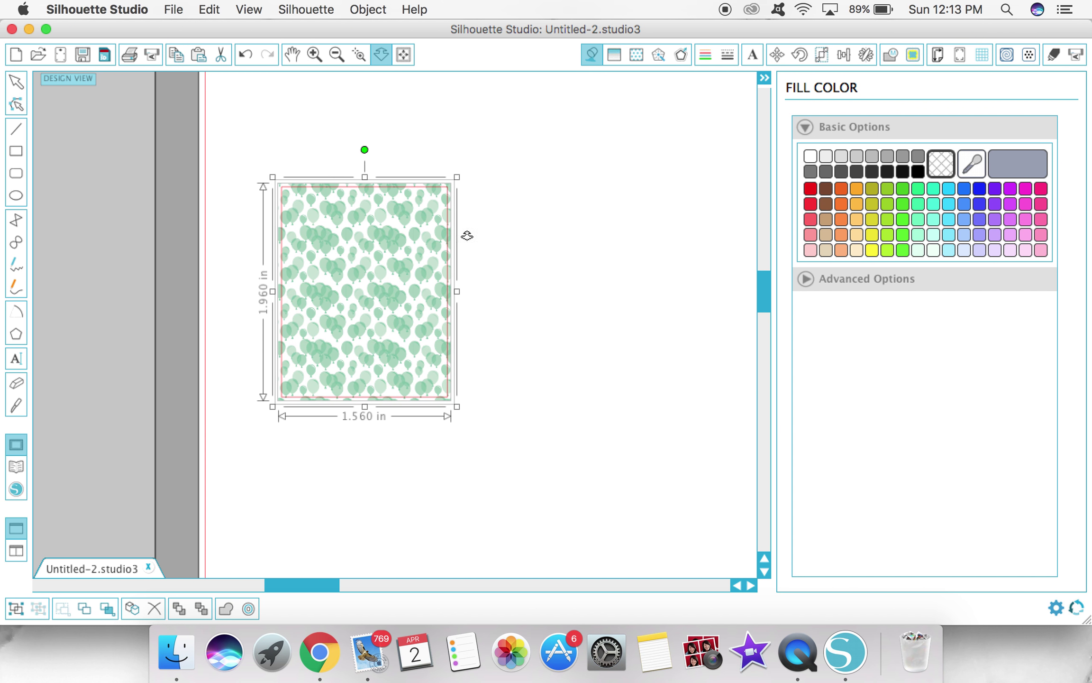
drag(466, 235, 463, 259)
scroll(626, 400, right, 10)
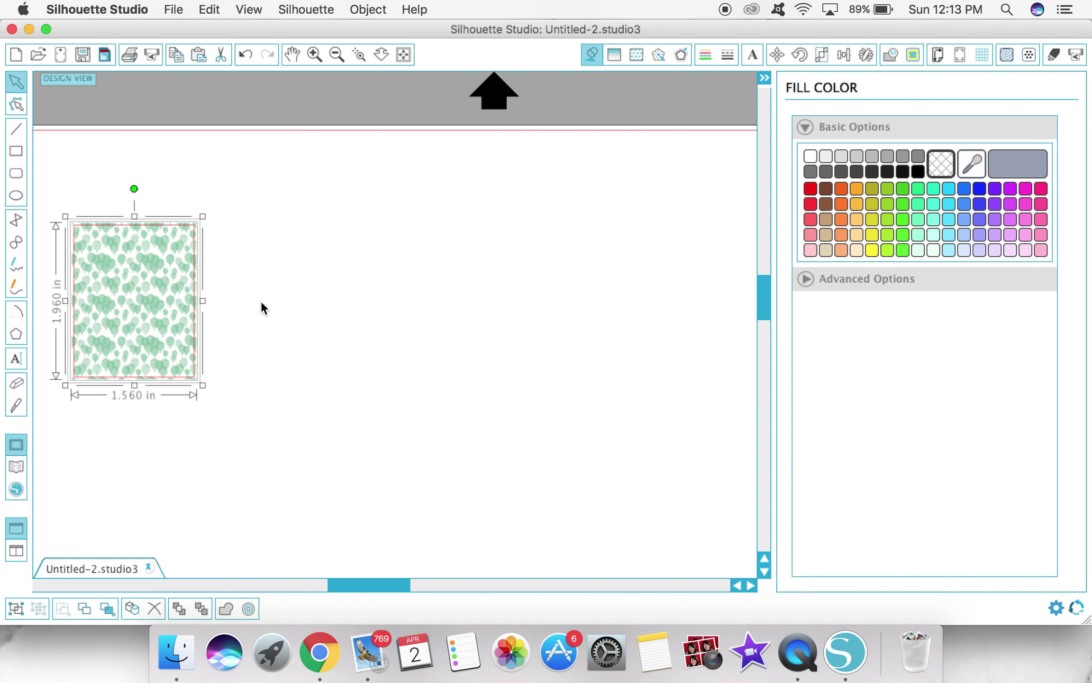
scroll(261, 301, left, 5)
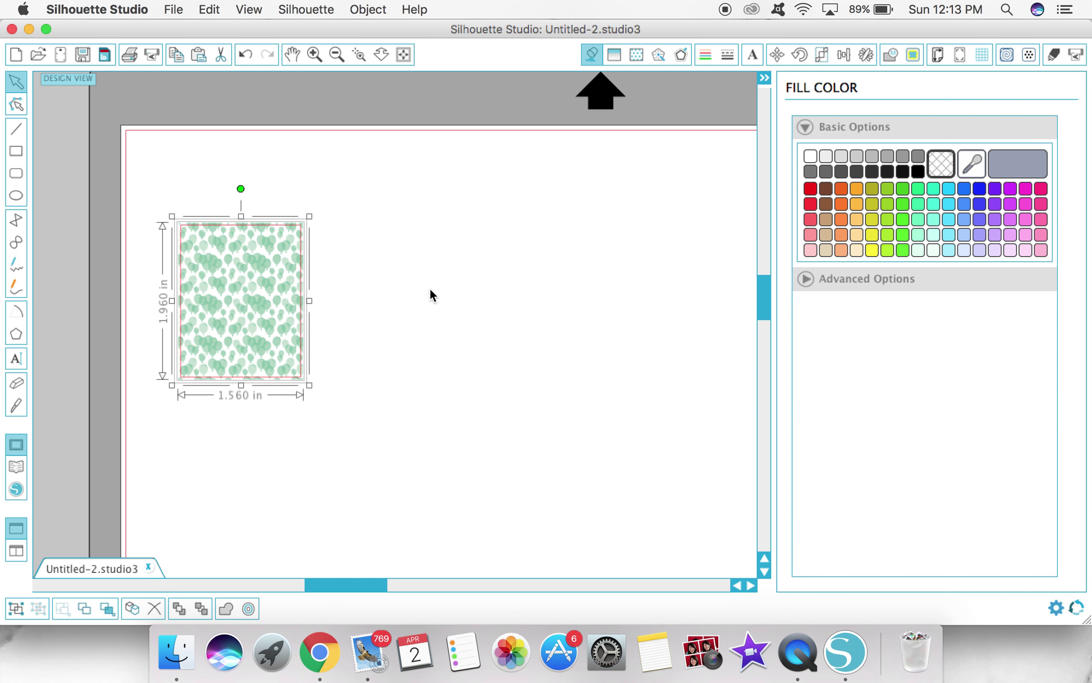
right_click(220, 313)
Delete the balloon image, then draw and delete a trial thin rectangle near the page top.
click(256, 361)
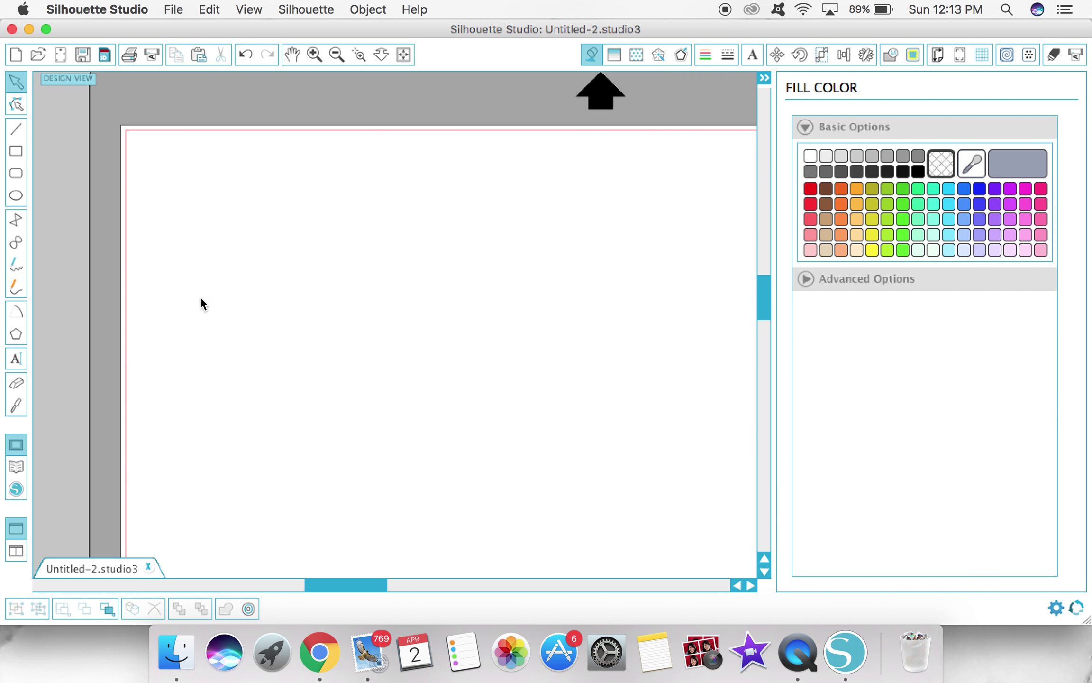
click(16, 151)
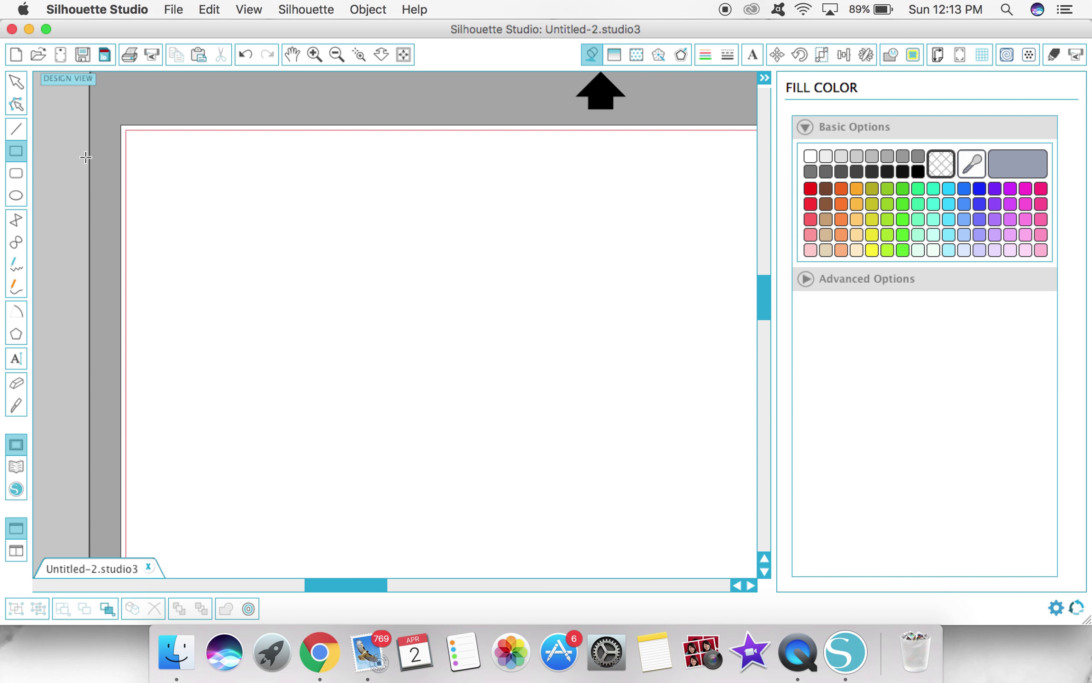
drag(173, 185, 314, 211)
click(17, 83)
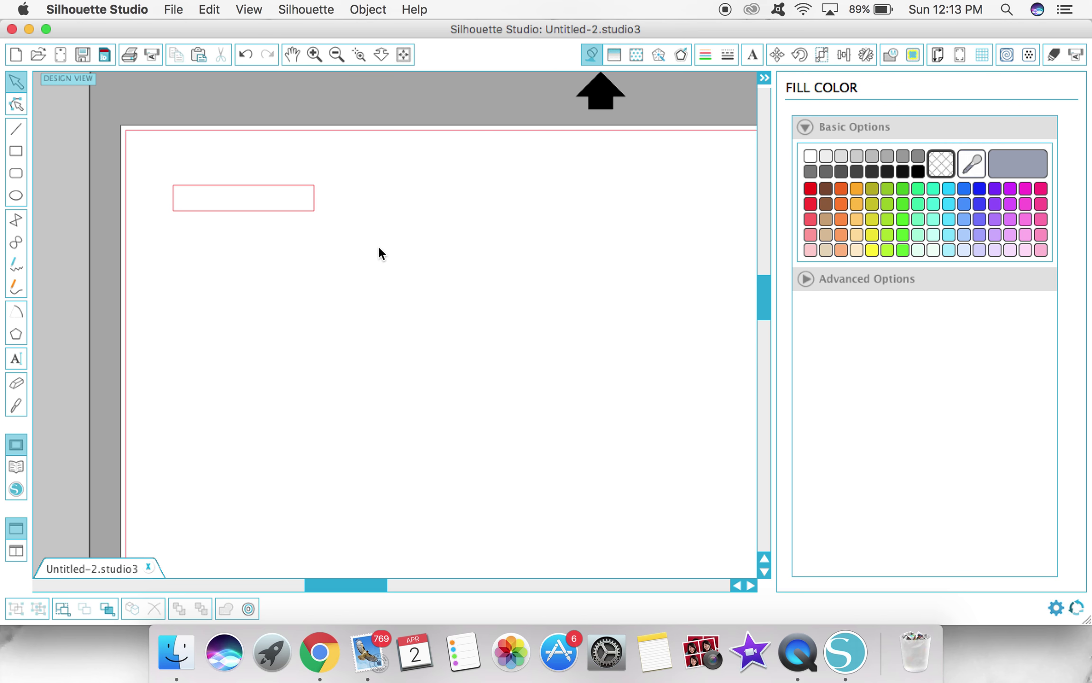
click(317, 214)
key(Delete)
Sketch trial freehand and straight-path lines across the page top, undoing each.
click(16, 287)
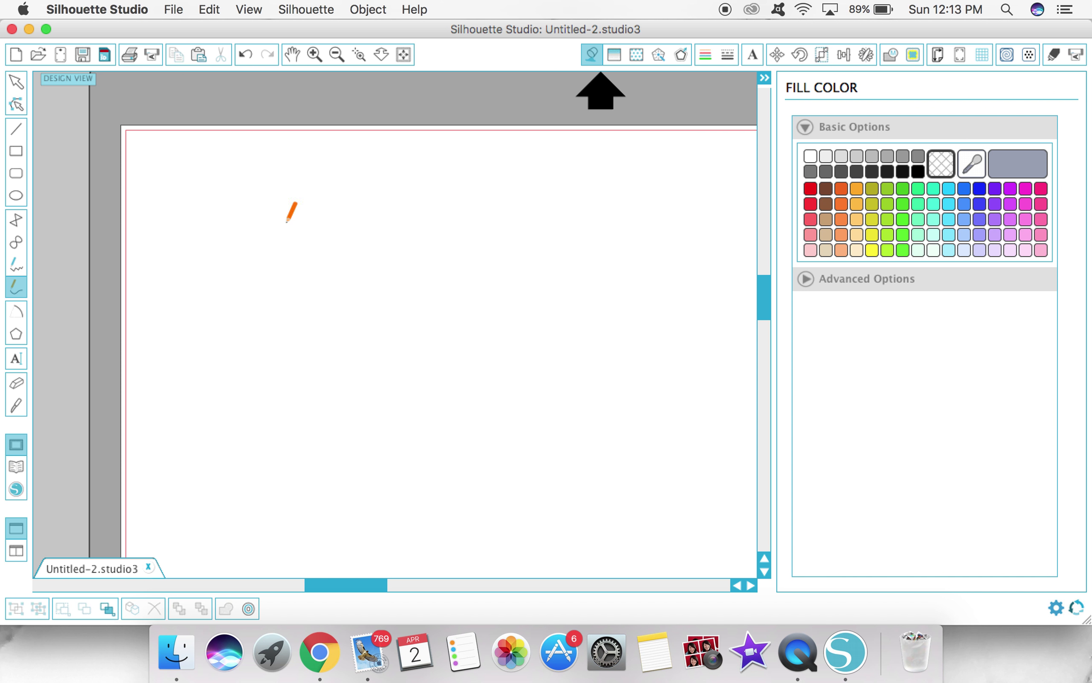
mouse_move(213, 218)
mouse_down()
mouse_move(477, 244)
mouse_move(611, 205)
mouse_up()
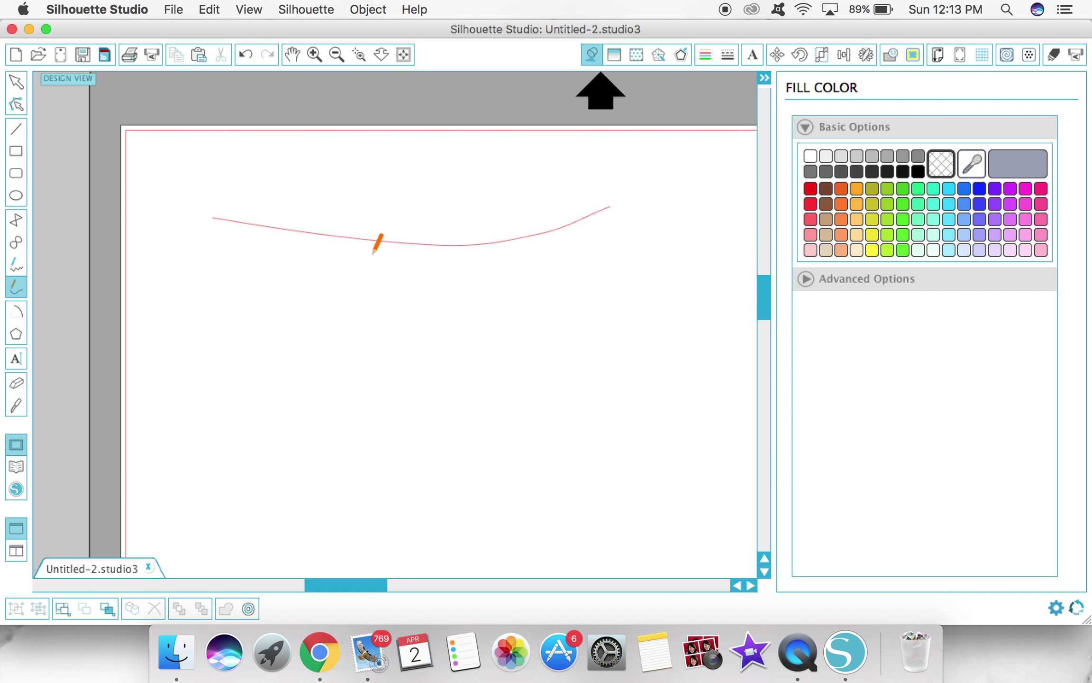
key(super+z)
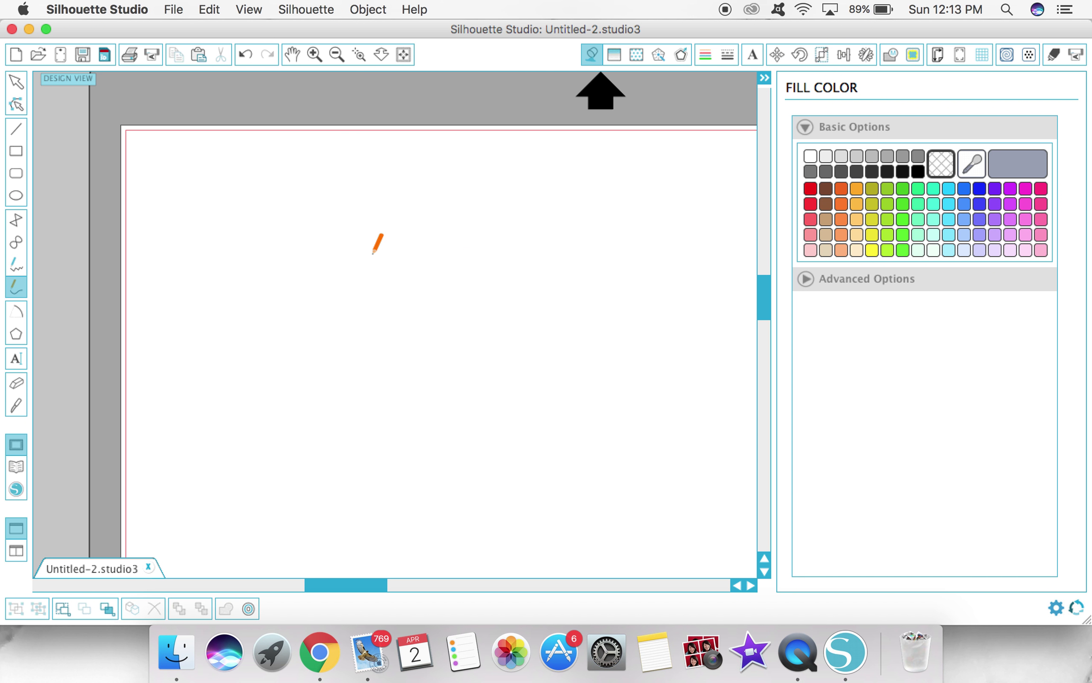
click(15, 241)
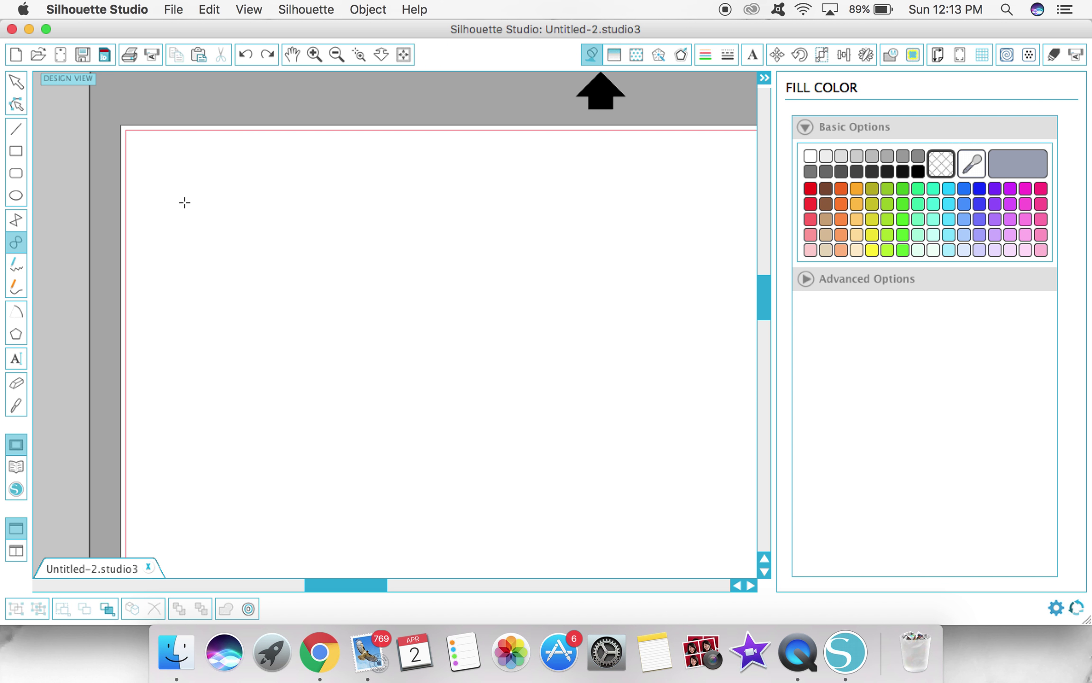
drag(184, 202, 474, 209)
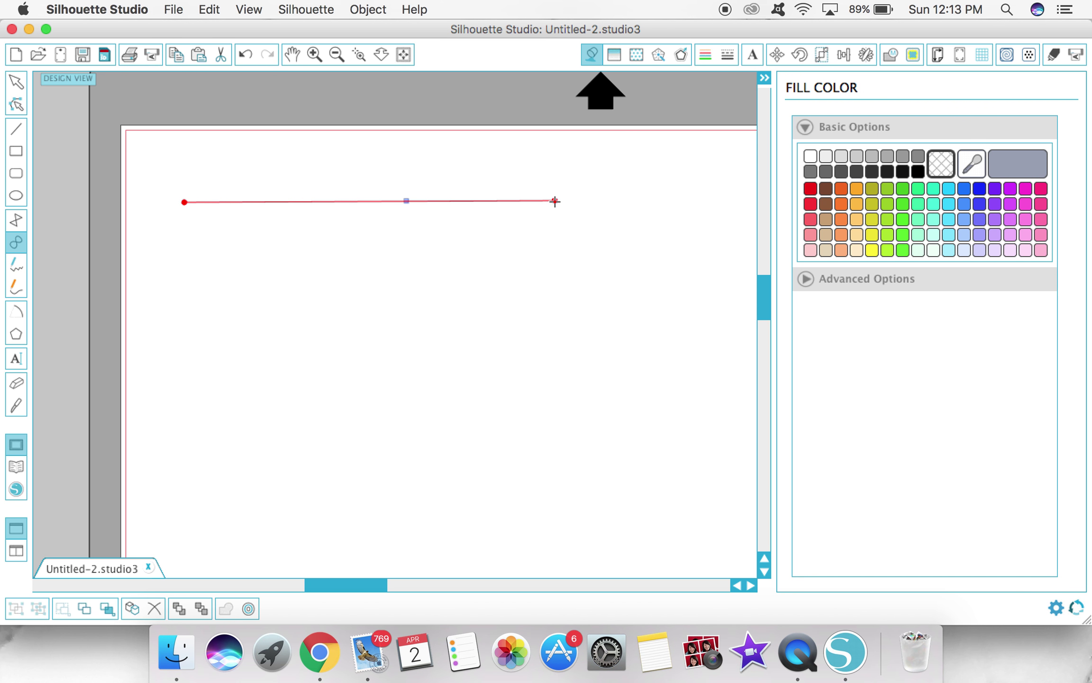
click(555, 201)
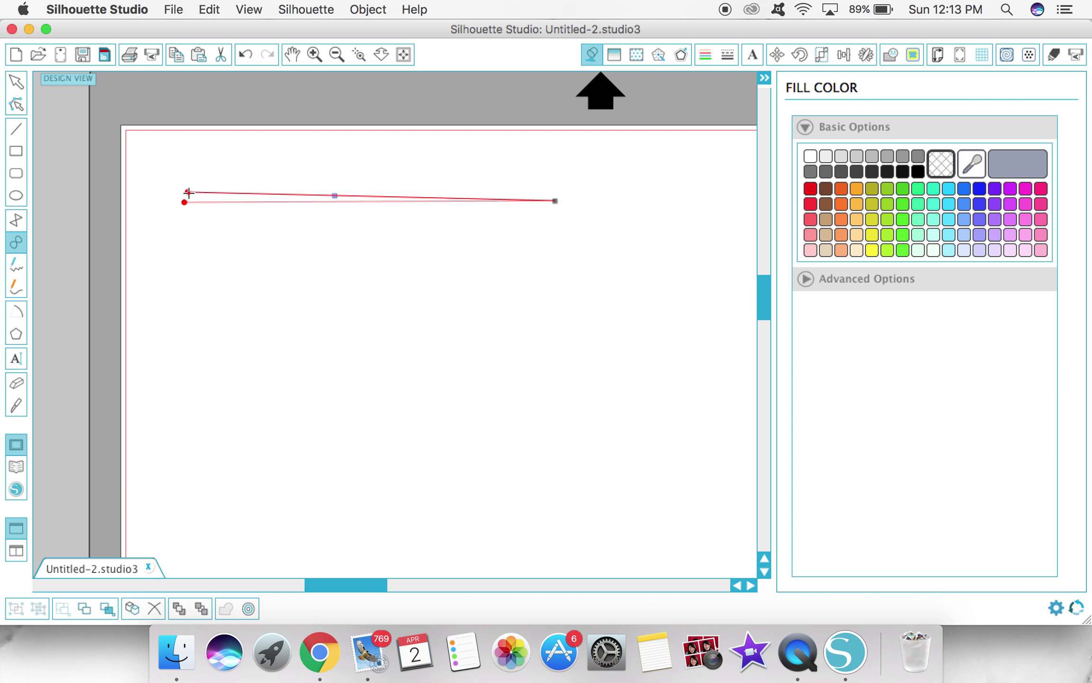
key(super+z)
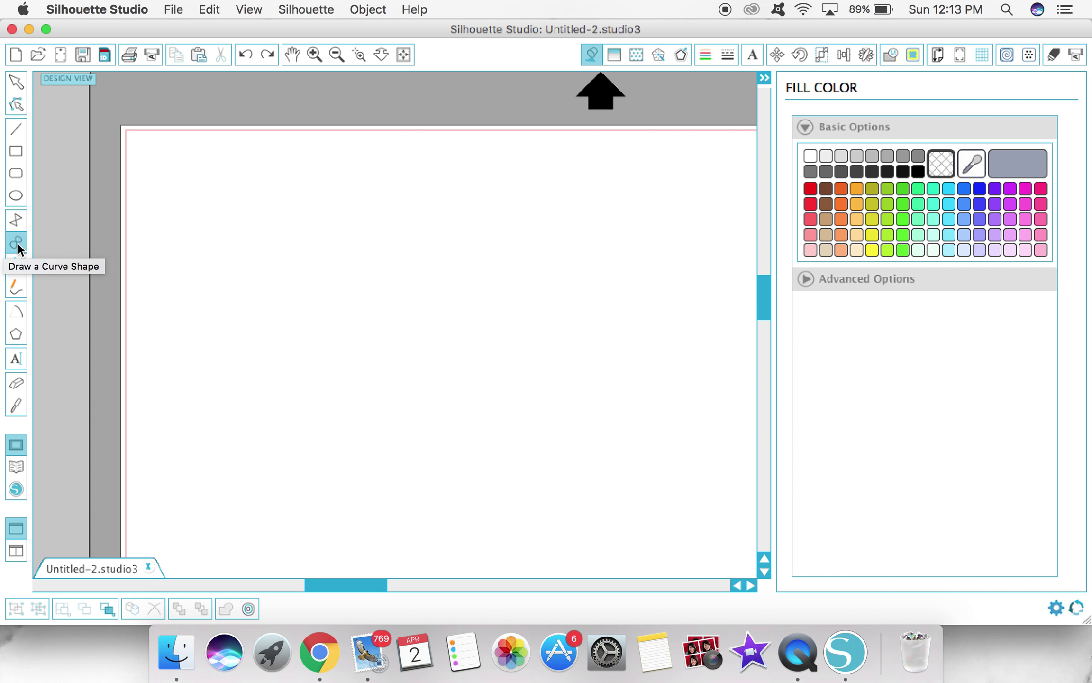
Draw a closed, lens-shaped curved path across the page top and zoom in on it.
click(172, 184)
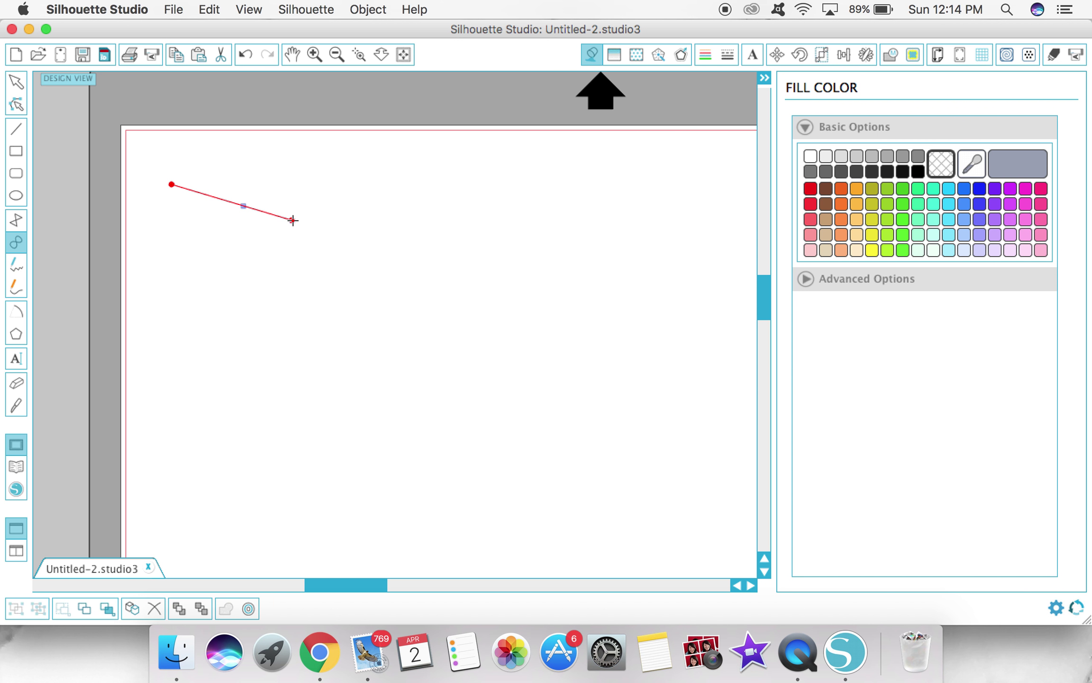
click(318, 209)
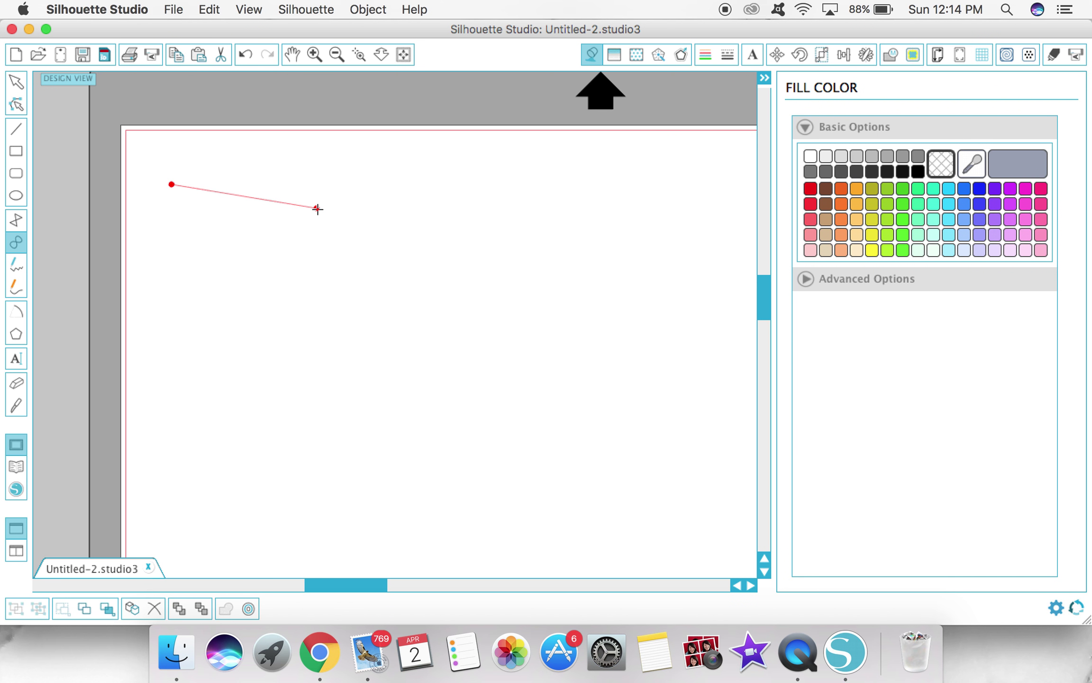
drag(317, 209, 468, 186)
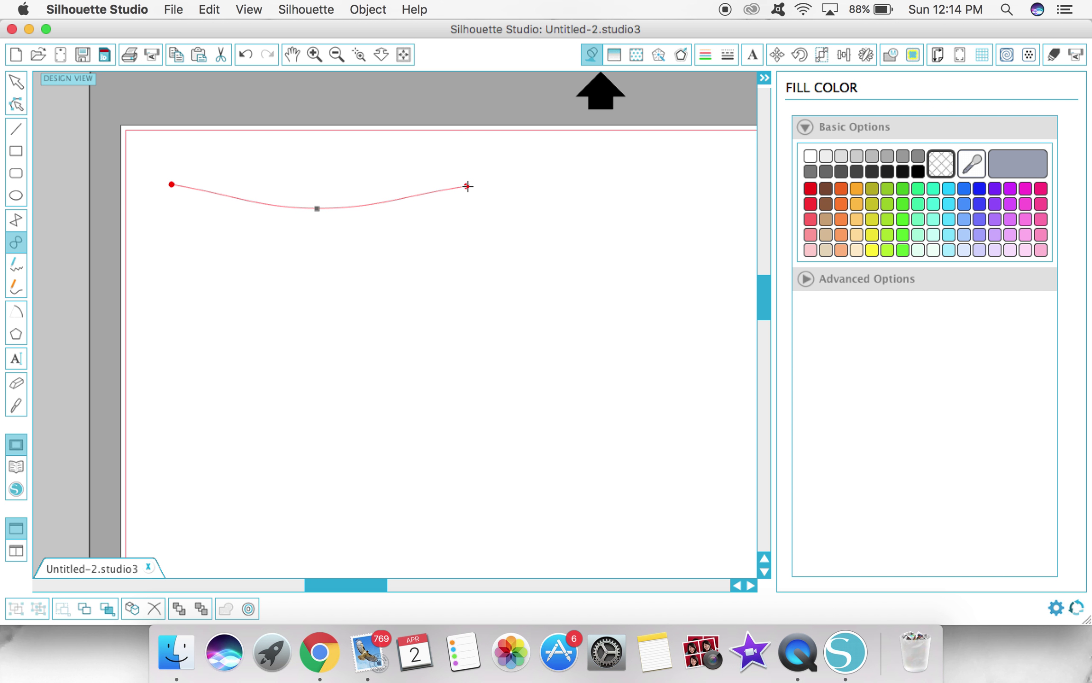
drag(339, 158, 293, 155)
mouse_move(171, 184)
mouse_down()
mouse_move(183, 175)
mouse_move(172, 183)
mouse_up()
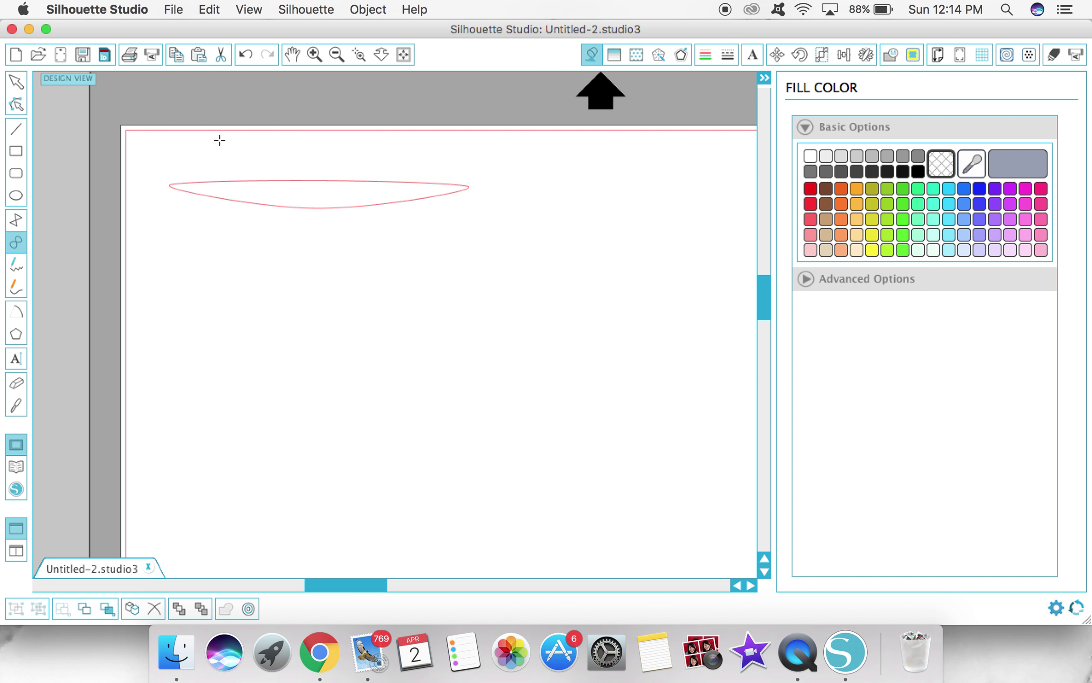
click(382, 55)
drag(297, 177, 214, 266)
scroll(216, 267, up, 3)
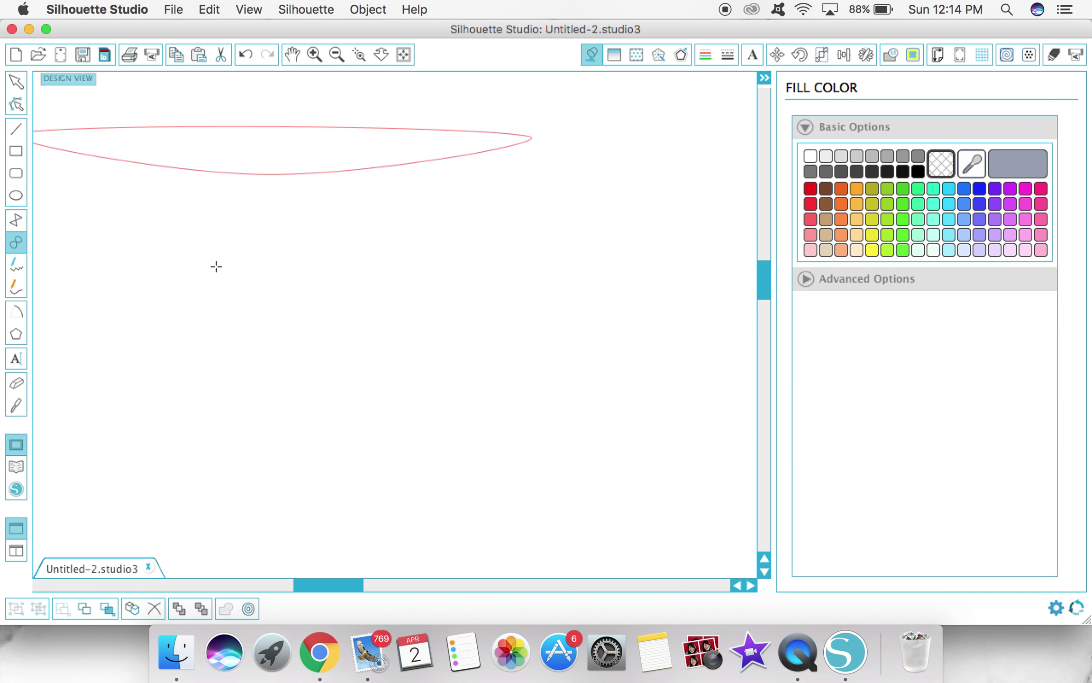
scroll(216, 267, left, 5)
scroll(216, 266, up, 3)
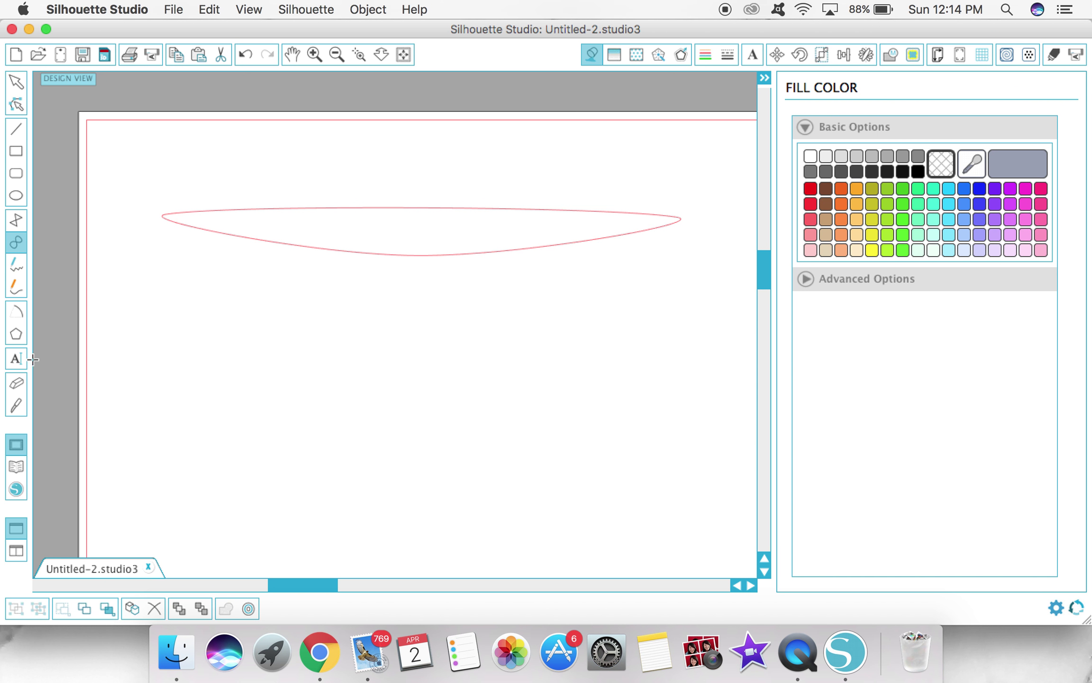
Erase the lens shape's whole top edge with the Eraser set to Outline, leaving only the lower curve.
click(16, 382)
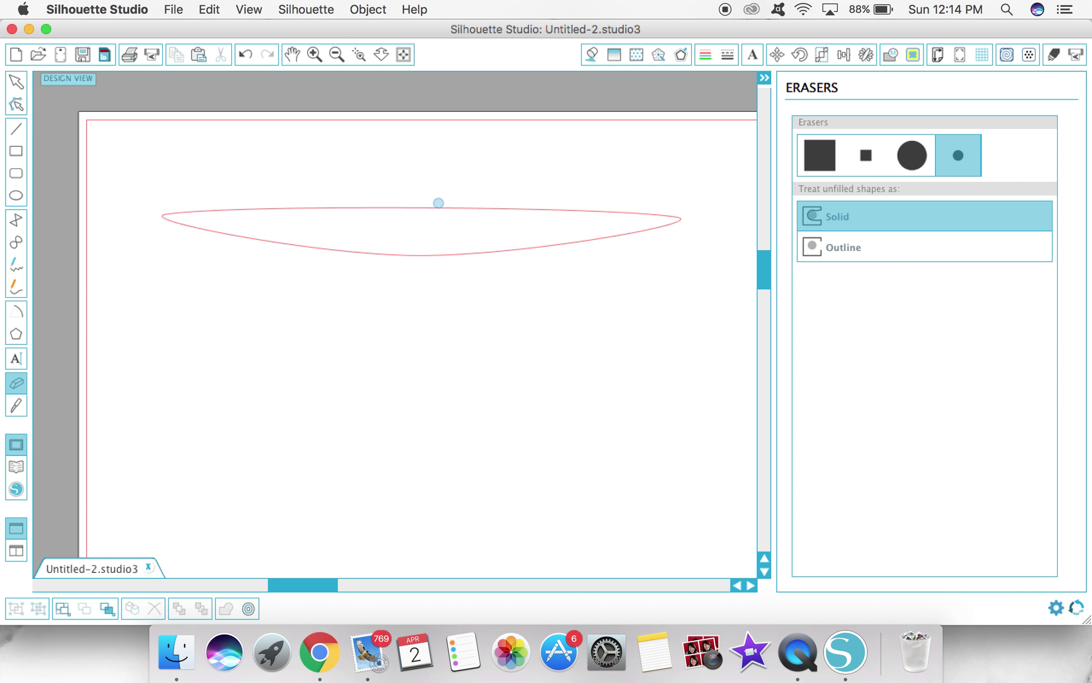
mouse_move(434, 208)
mouse_down()
mouse_move(386, 209)
mouse_move(480, 212)
mouse_up()
scroll(524, 177, down, 5)
scroll(524, 178, left, 2)
scroll(578, 242, up, 5)
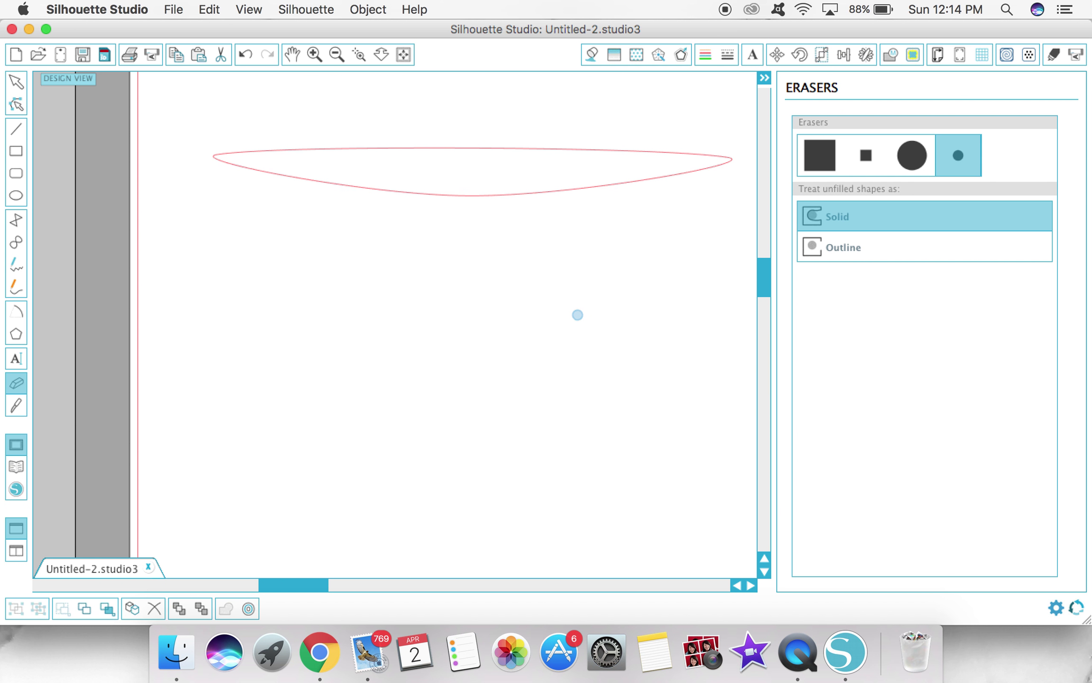
scroll(577, 242, right, 1)
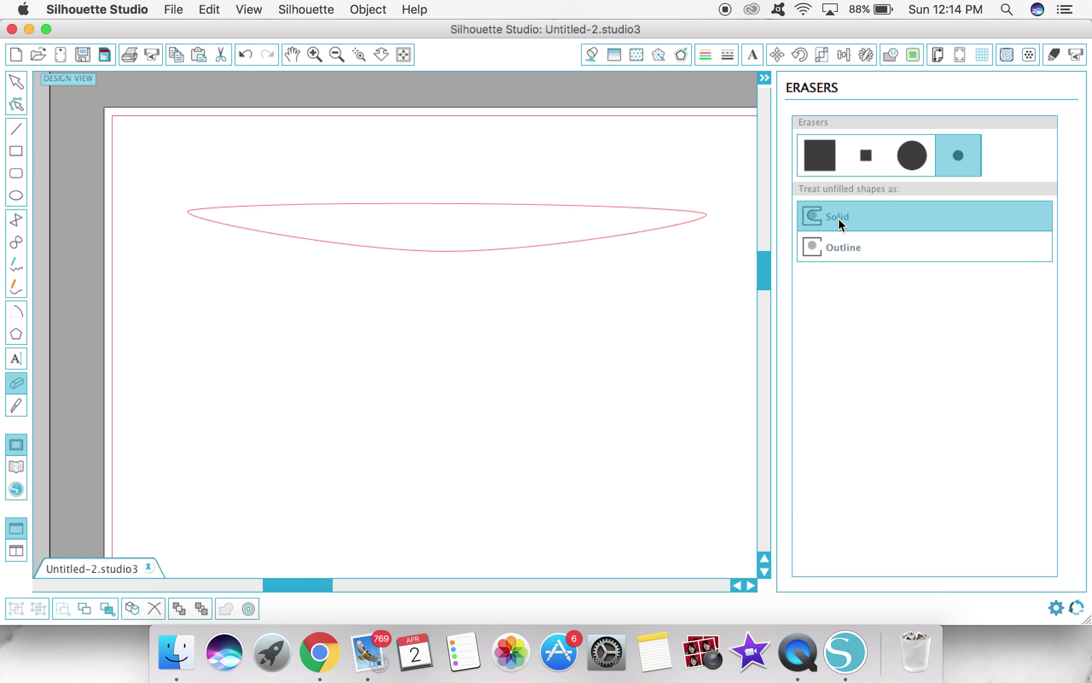
click(831, 256)
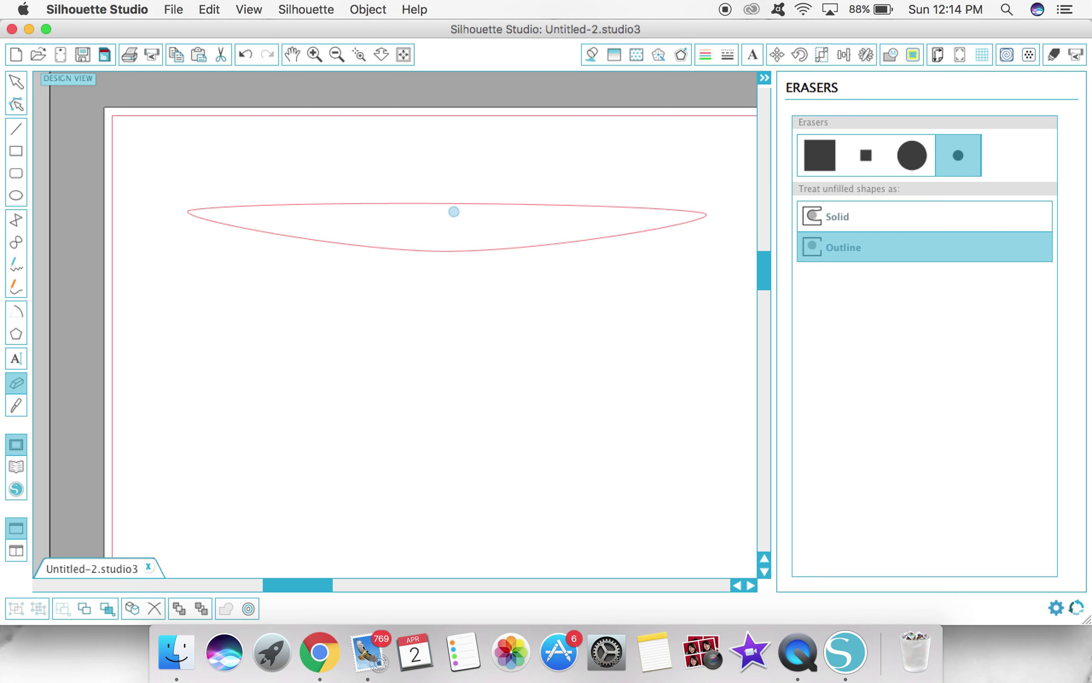
mouse_move(425, 200)
mouse_down()
mouse_move(396, 203)
mouse_move(713, 209)
mouse_up()
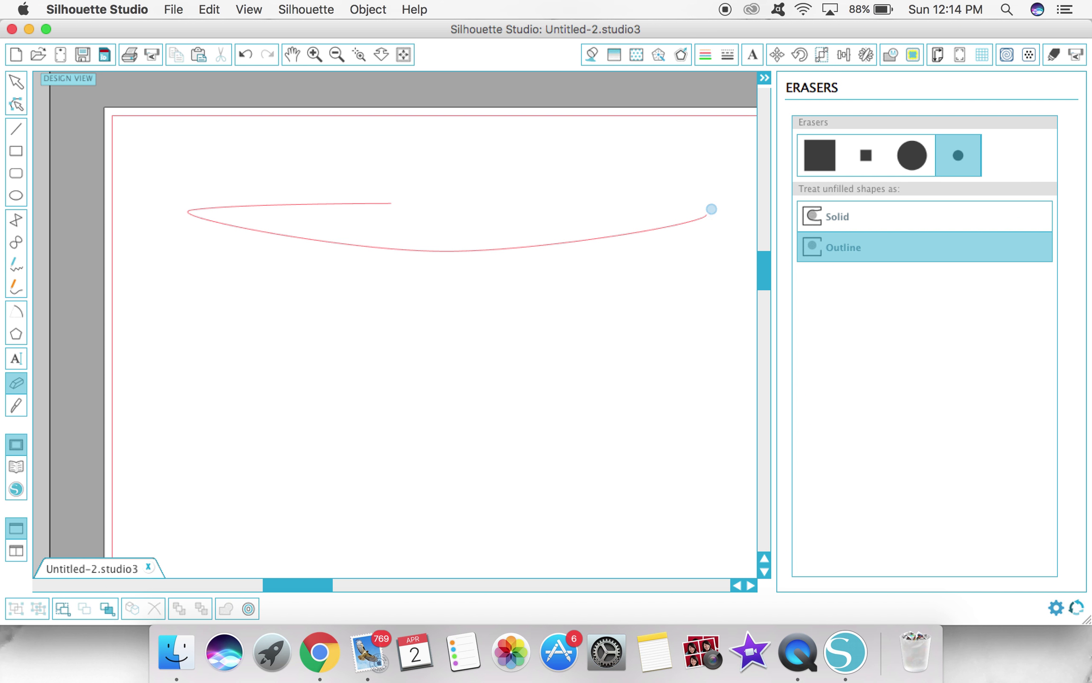
drag(400, 204, 173, 212)
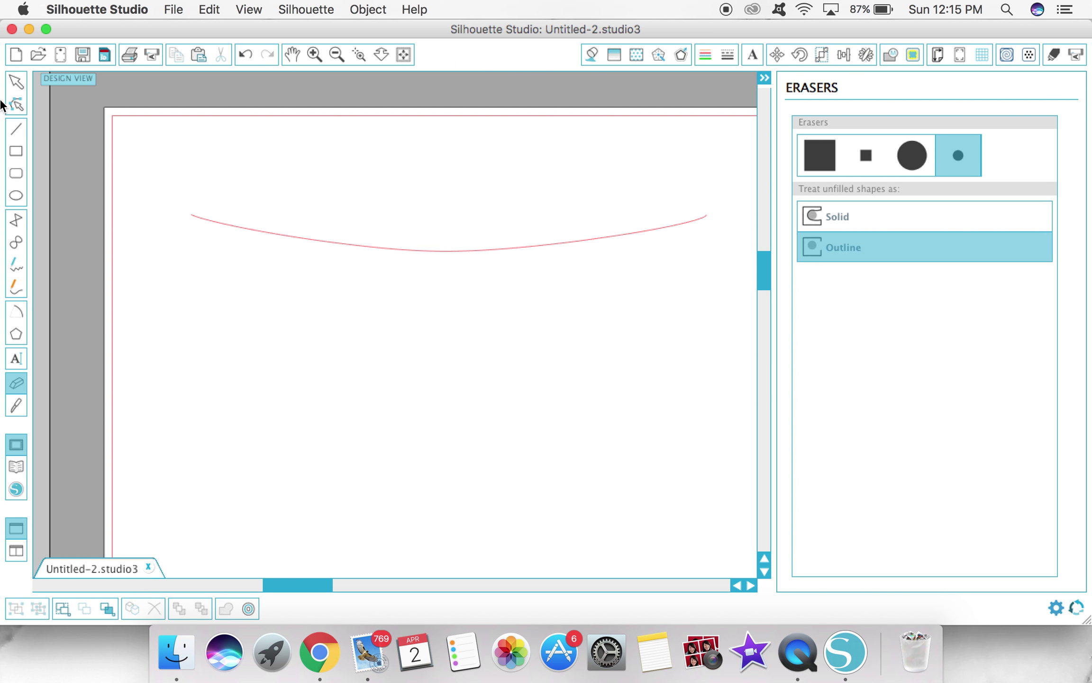
click(15, 151)
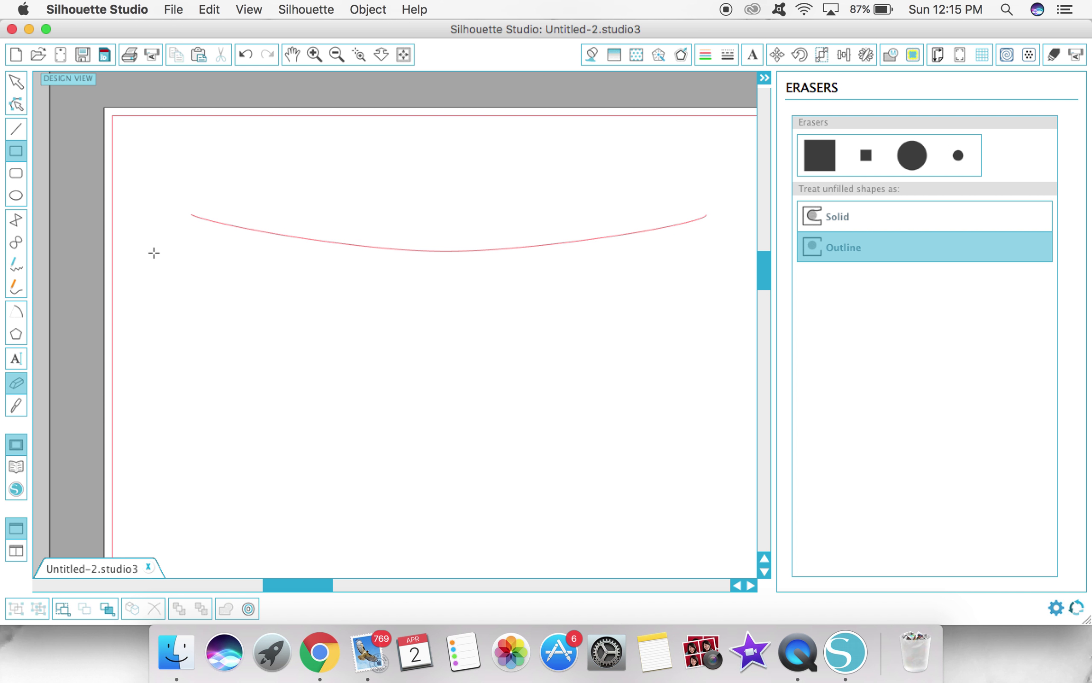
Draw a narrow rectangle below the curve and slice its bottom corner diagonally with the Solid knife.
mouse_move(176, 278)
mouse_down()
mouse_move(209, 358)
mouse_move(201, 348)
mouse_up()
click(14, 408)
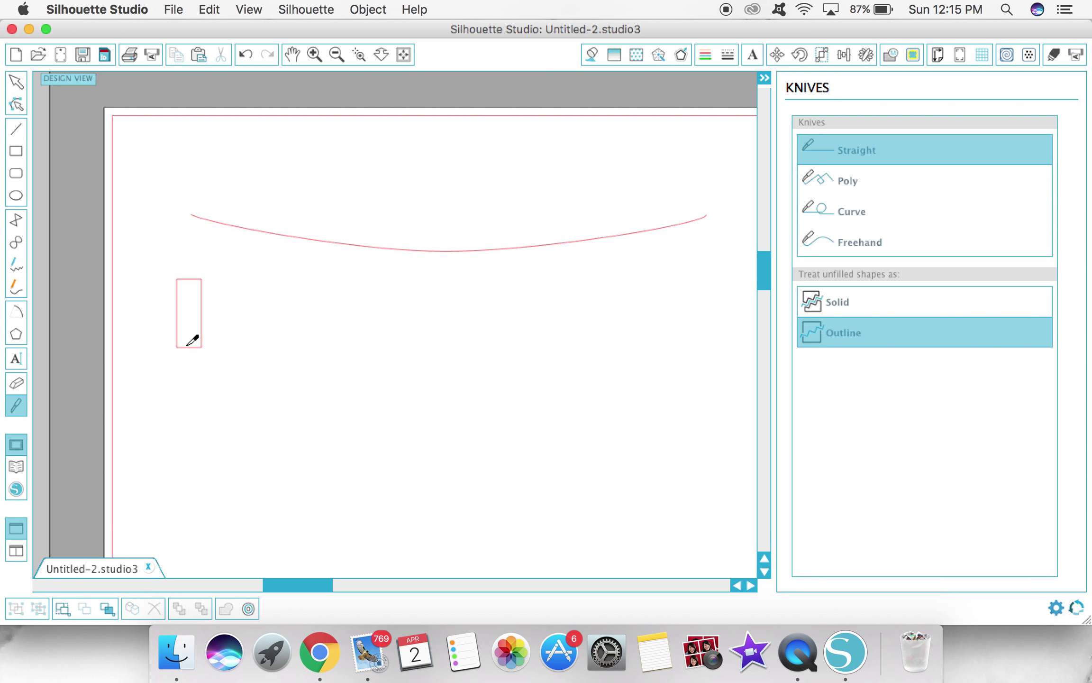
drag(170, 350, 218, 324)
key(super+z)
click(868, 304)
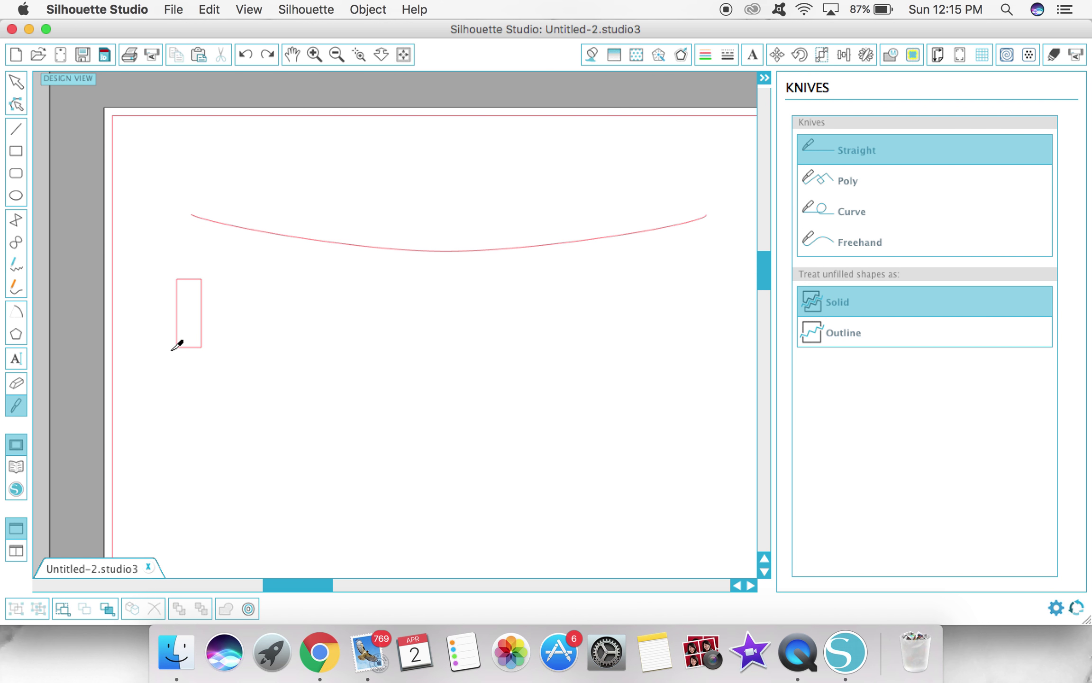
drag(169, 353, 219, 323)
Delete the small triangular cut piece, then undo back to the full rectangle.
click(14, 80)
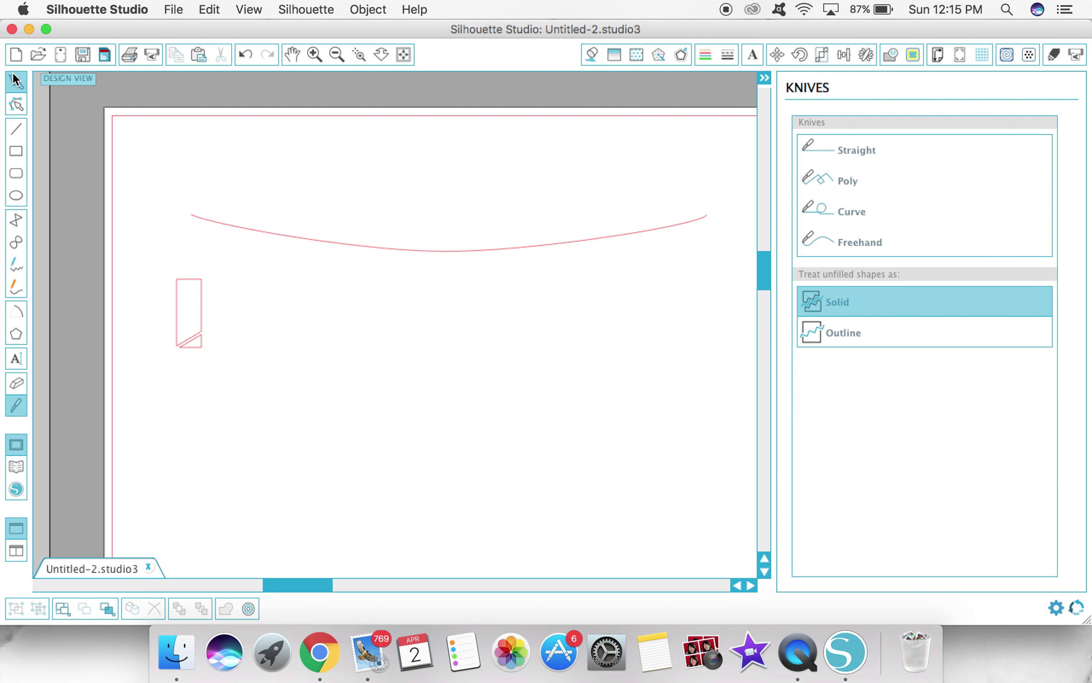
click(201, 344)
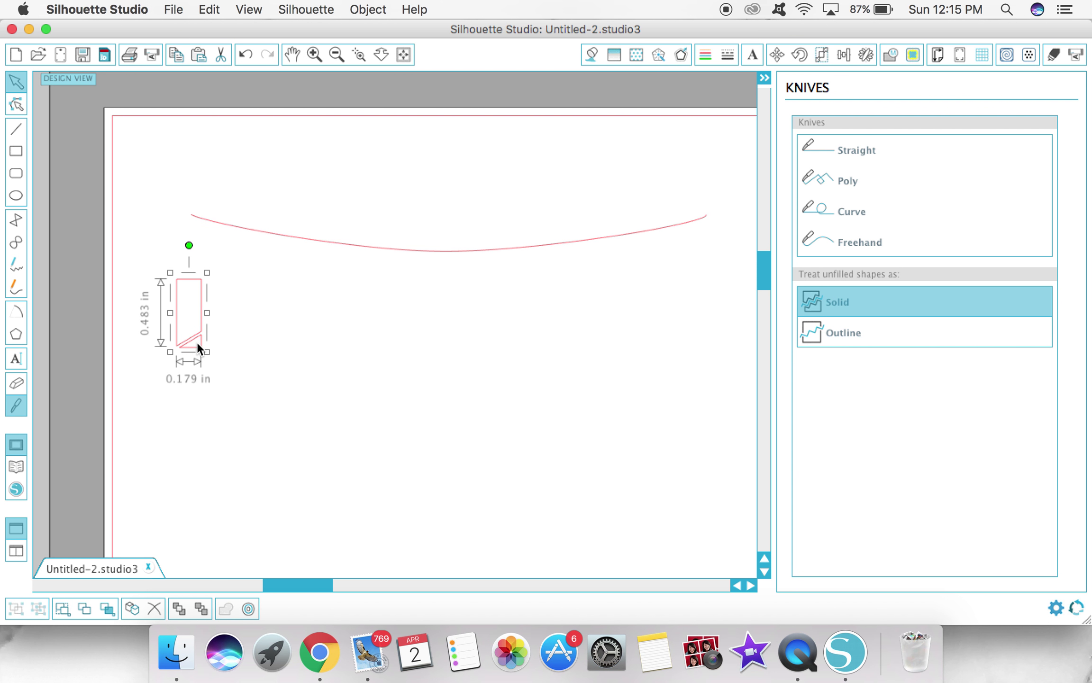
click(194, 347)
key(Delete)
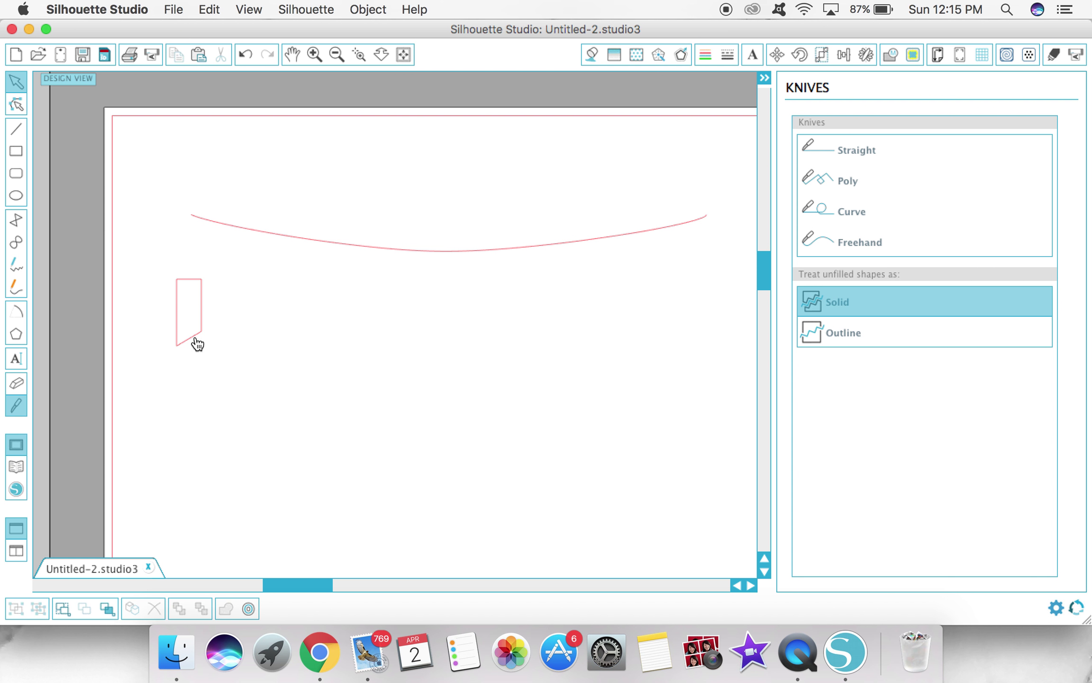
click(197, 334)
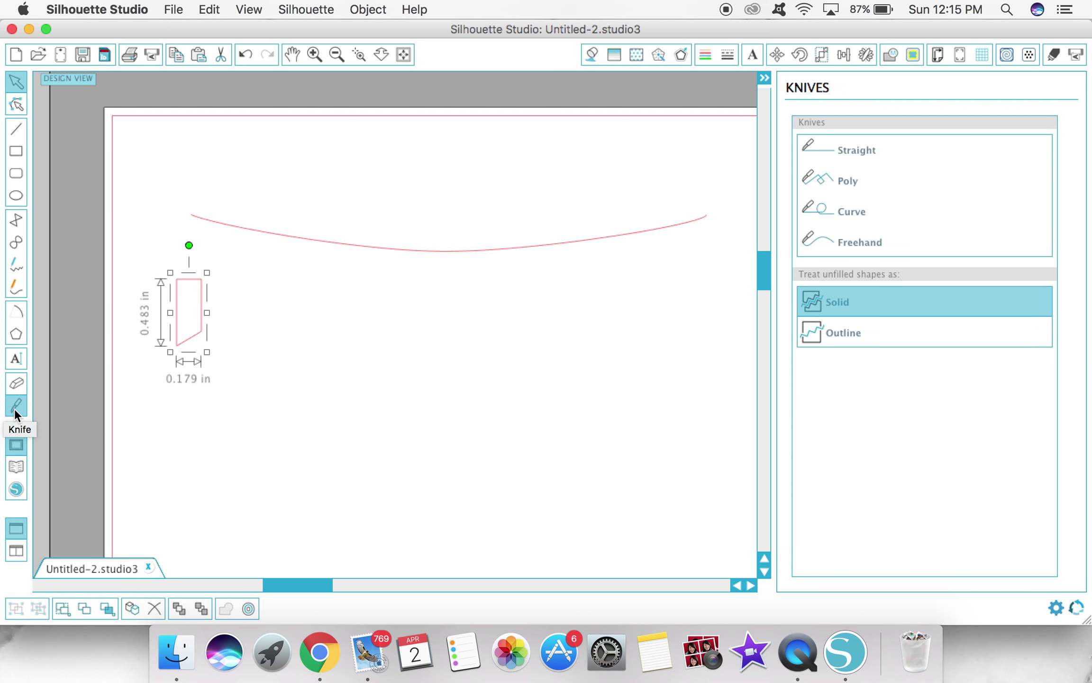
key(super+z)
key(super+z)
key(super+z)
key(super+z)
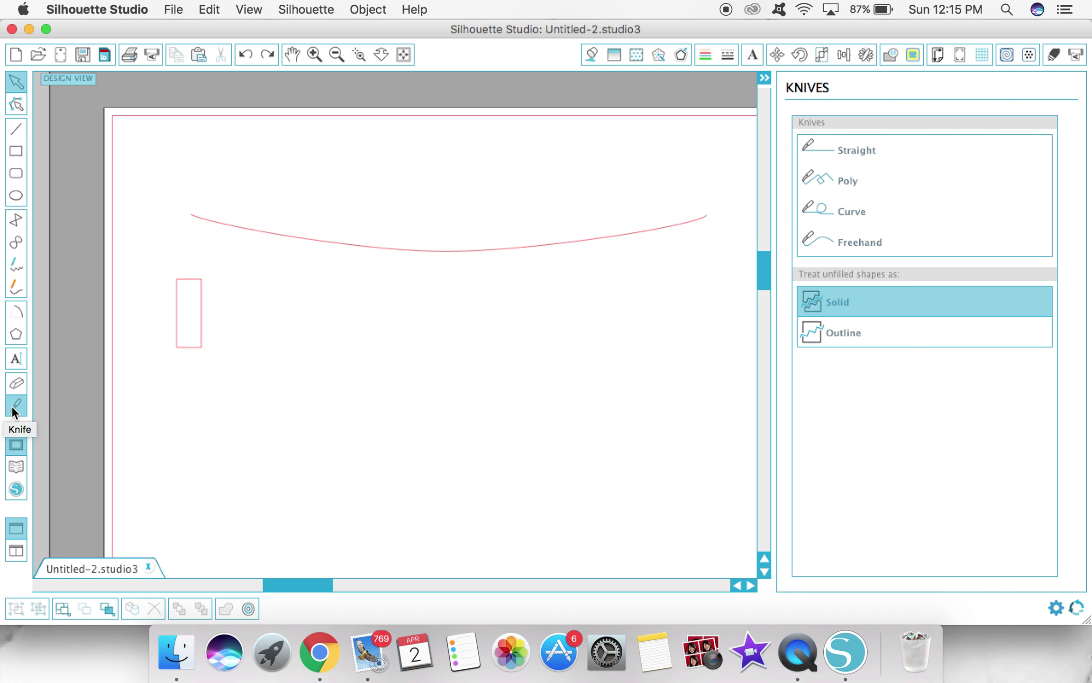
Re-slice the rectangle's bottom diagonally and delete the cut-off piece, leaving a 0.179 × 0.473 in slanted piece.
click(13, 409)
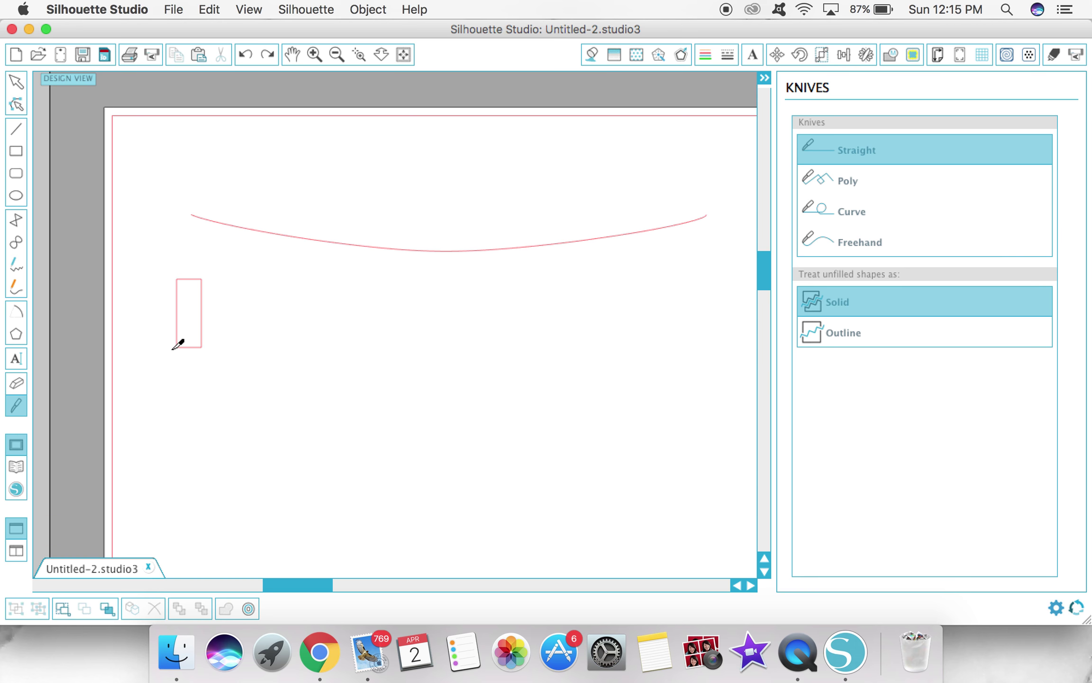
drag(170, 350, 213, 327)
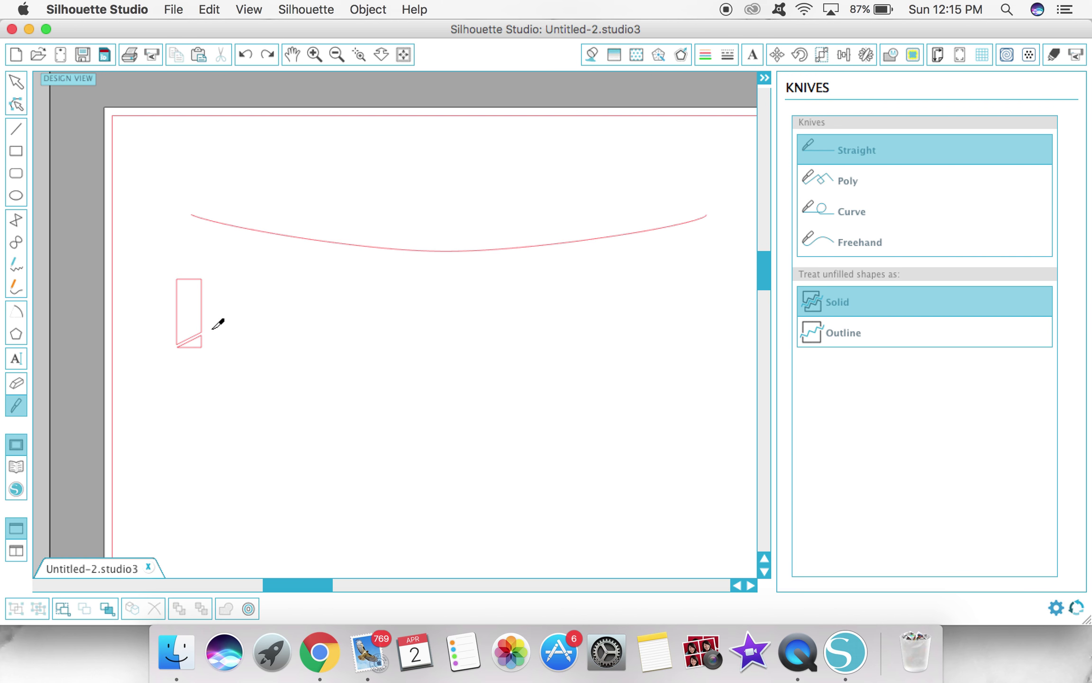
click(18, 88)
click(194, 342)
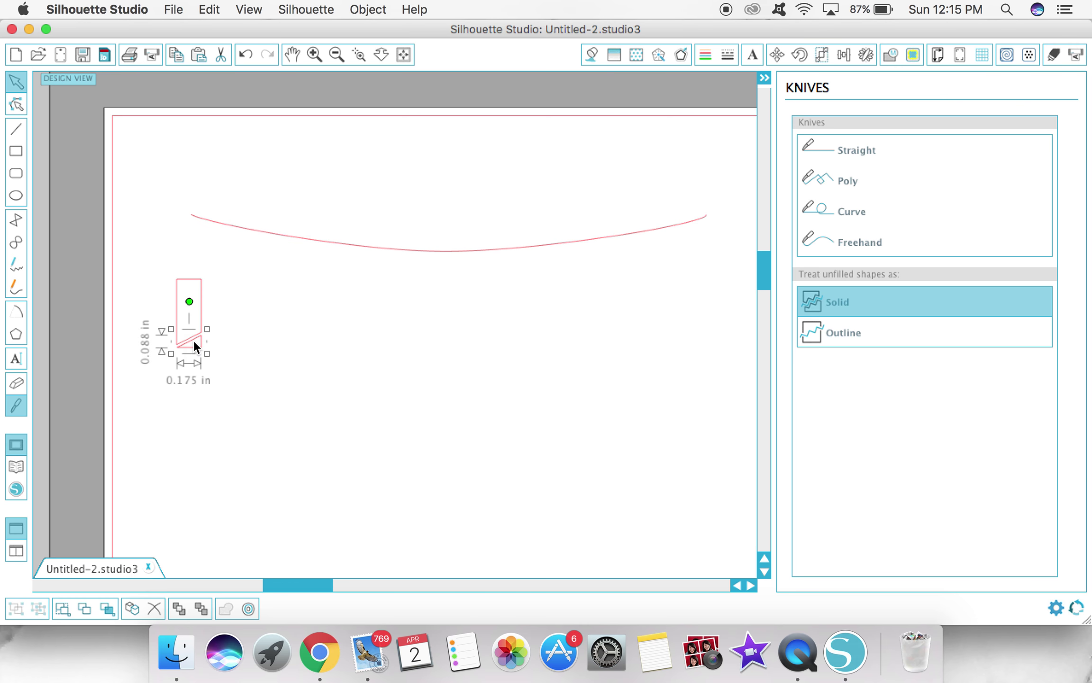
right_click(194, 340)
click(225, 390)
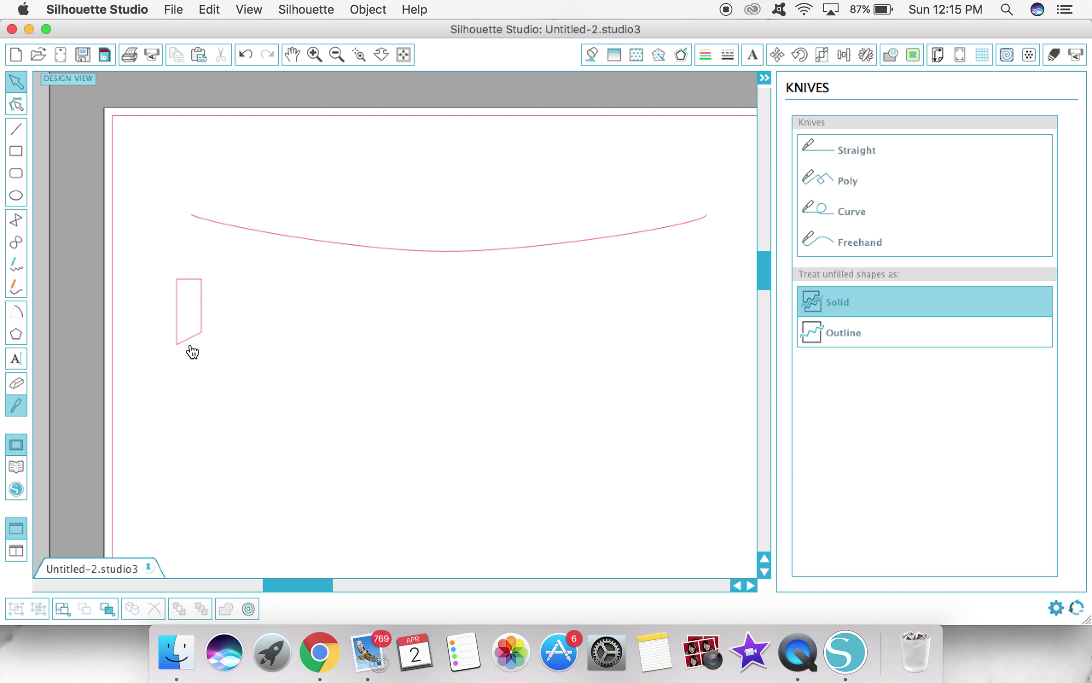
click(200, 328)
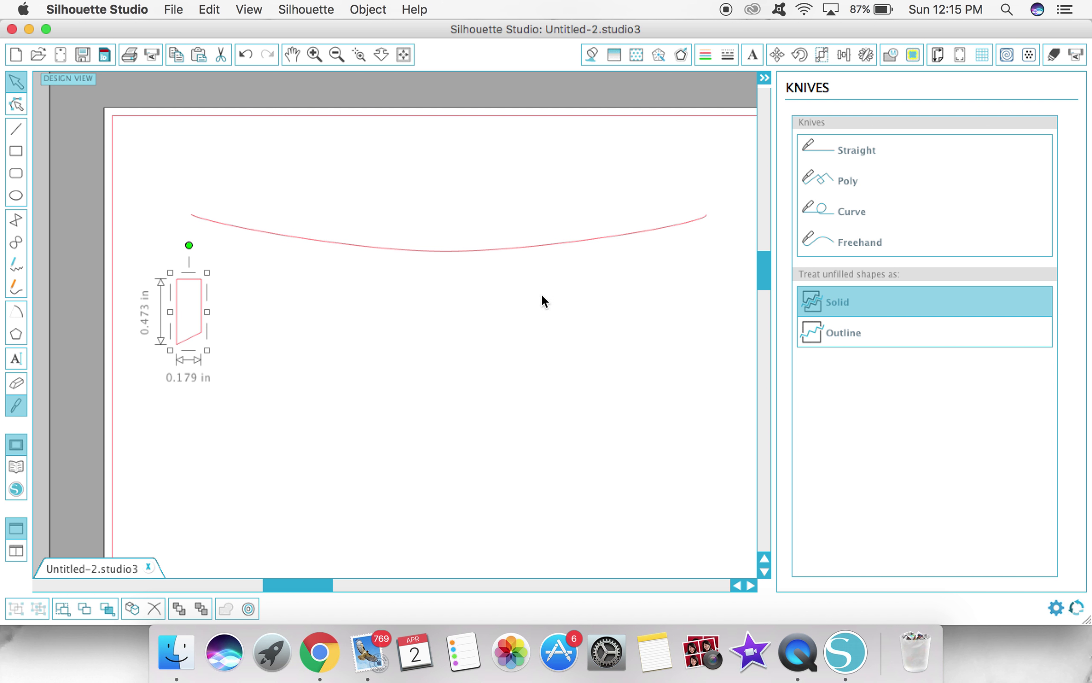
click(864, 55)
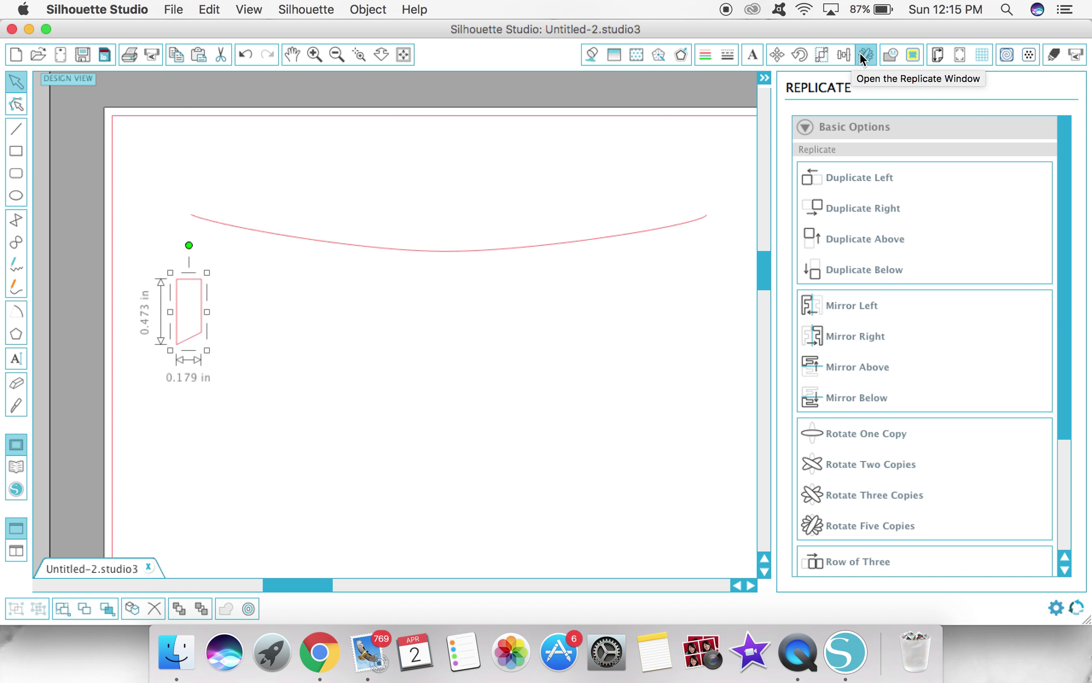
Add a mirrored copy to the right and weld both pieces into one notched pennant.
click(876, 334)
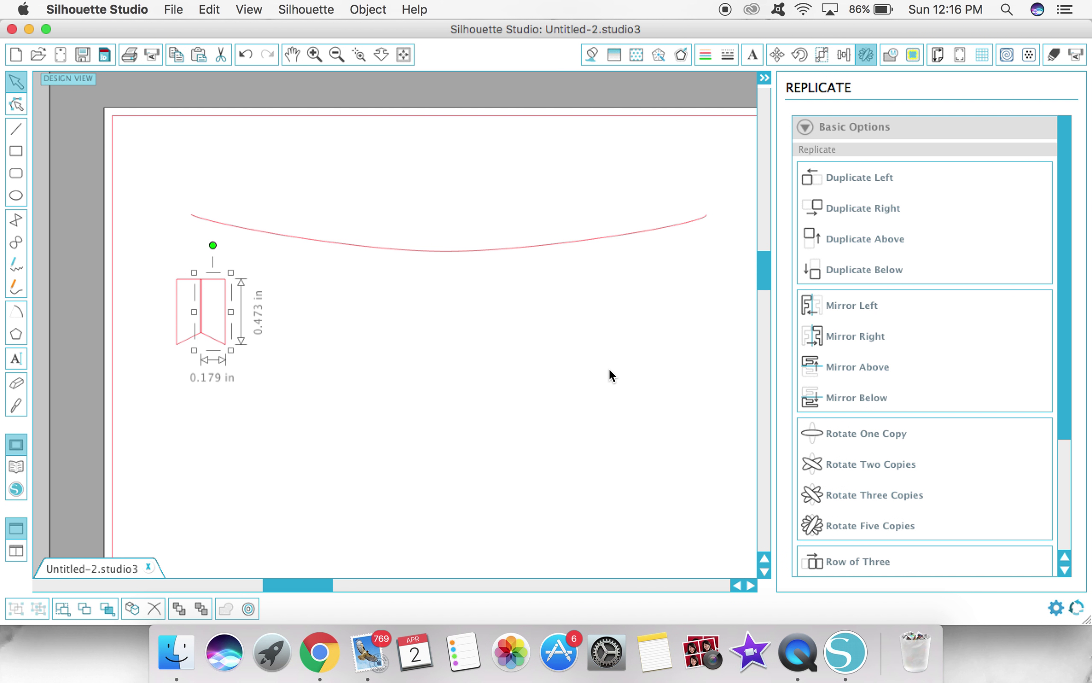
click(368, 390)
drag(337, 372, 158, 288)
right_click(211, 331)
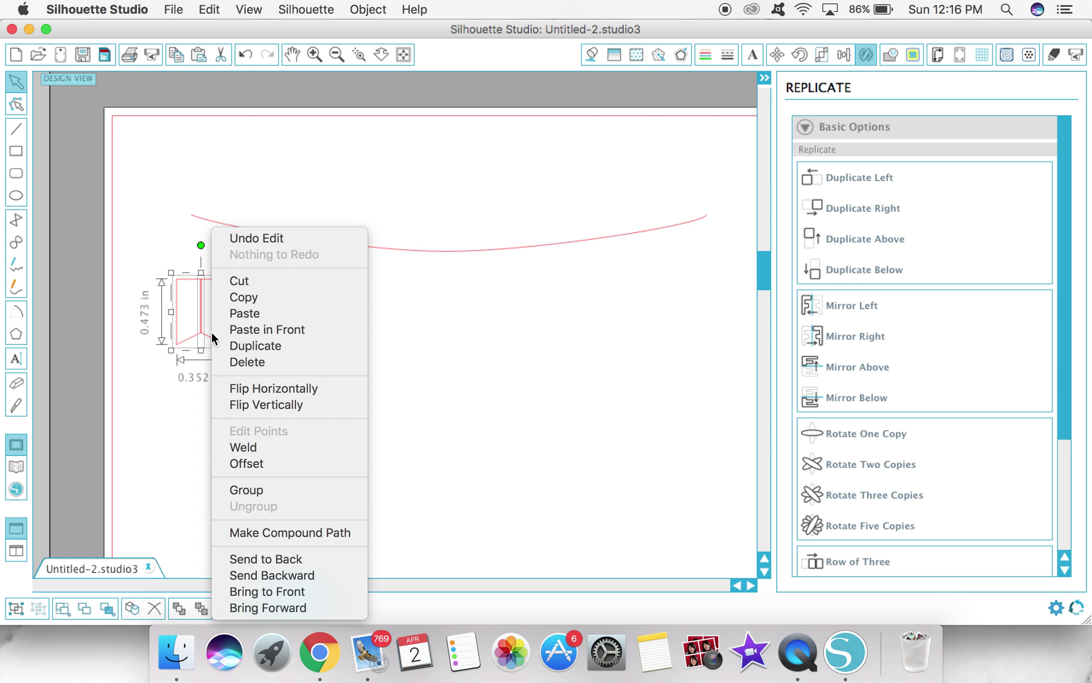
click(250, 448)
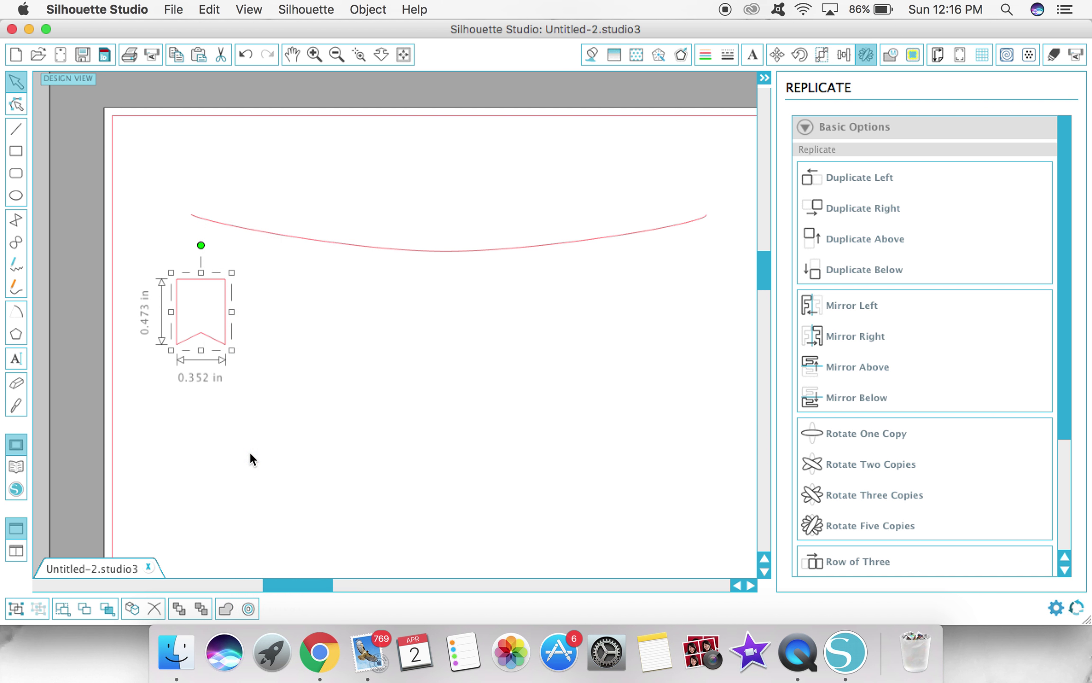
Move the pennant onto the curve's left end and tilt it clockwise to follow the line.
click(305, 386)
drag(213, 343, 247, 290)
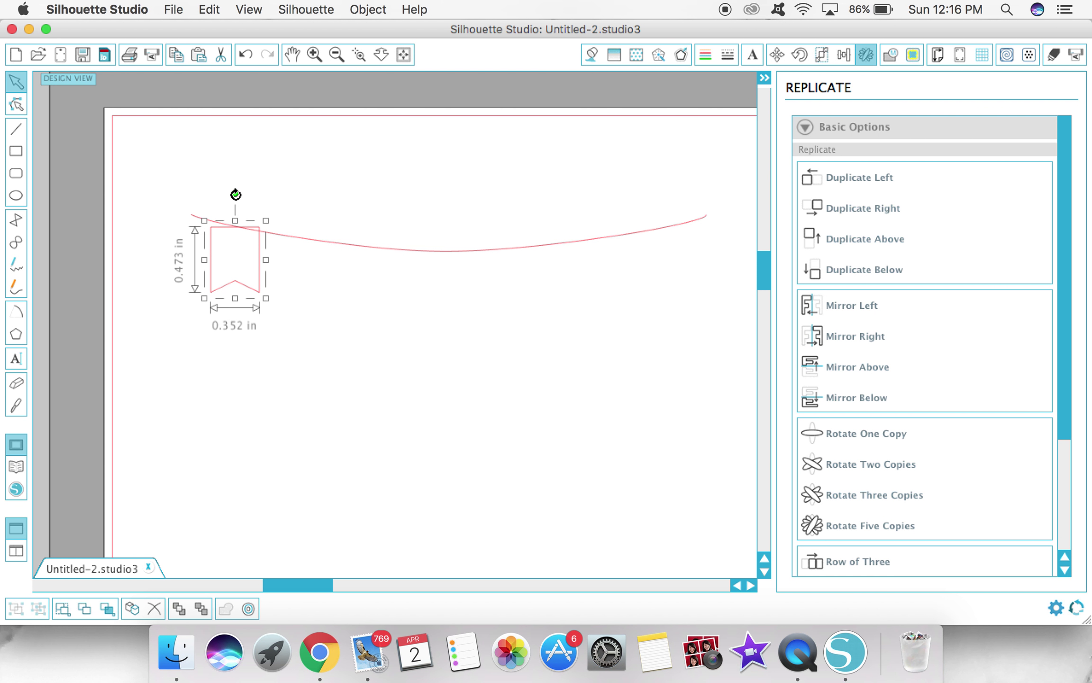
drag(236, 194, 249, 195)
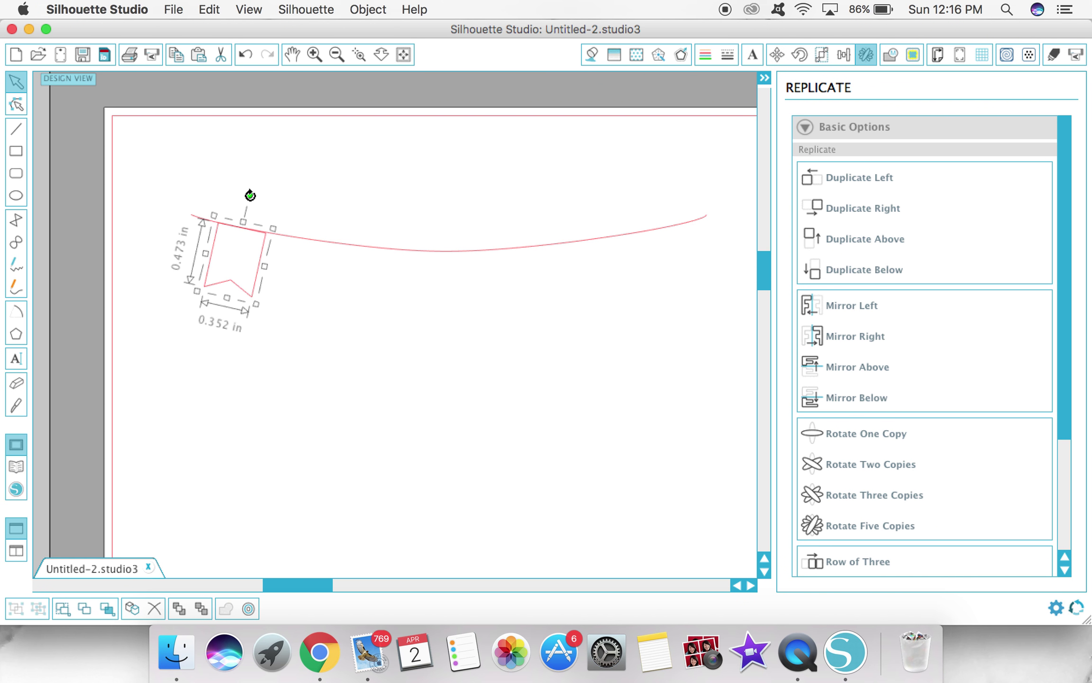
drag(240, 301, 239, 294)
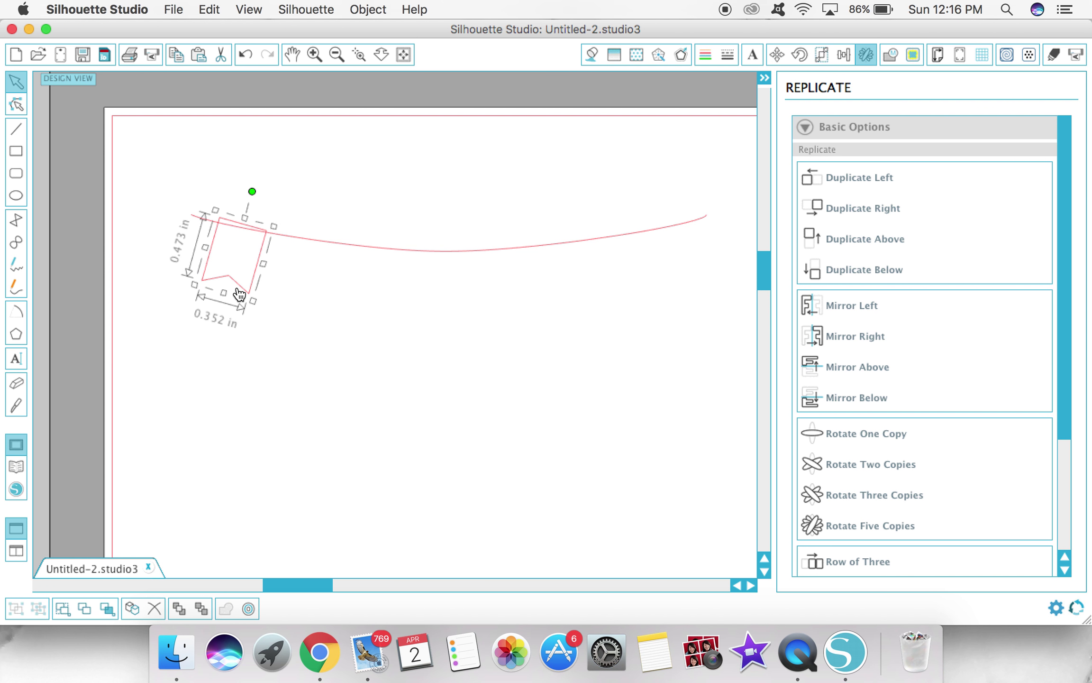
Give the curved banner line a grey line colour.
click(440, 252)
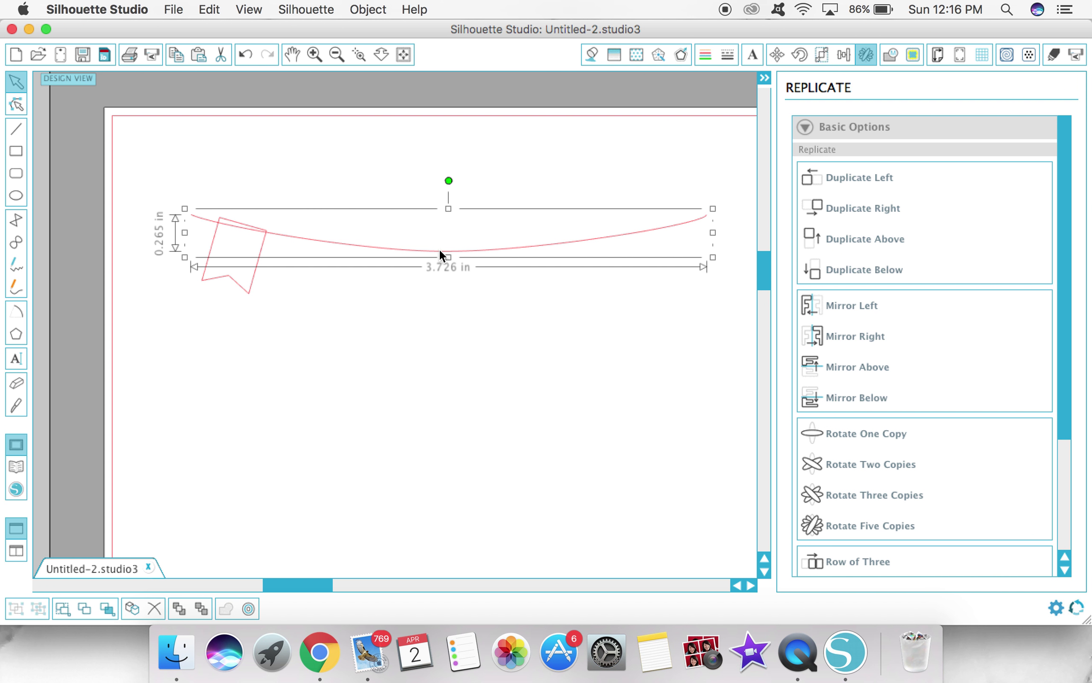
click(705, 55)
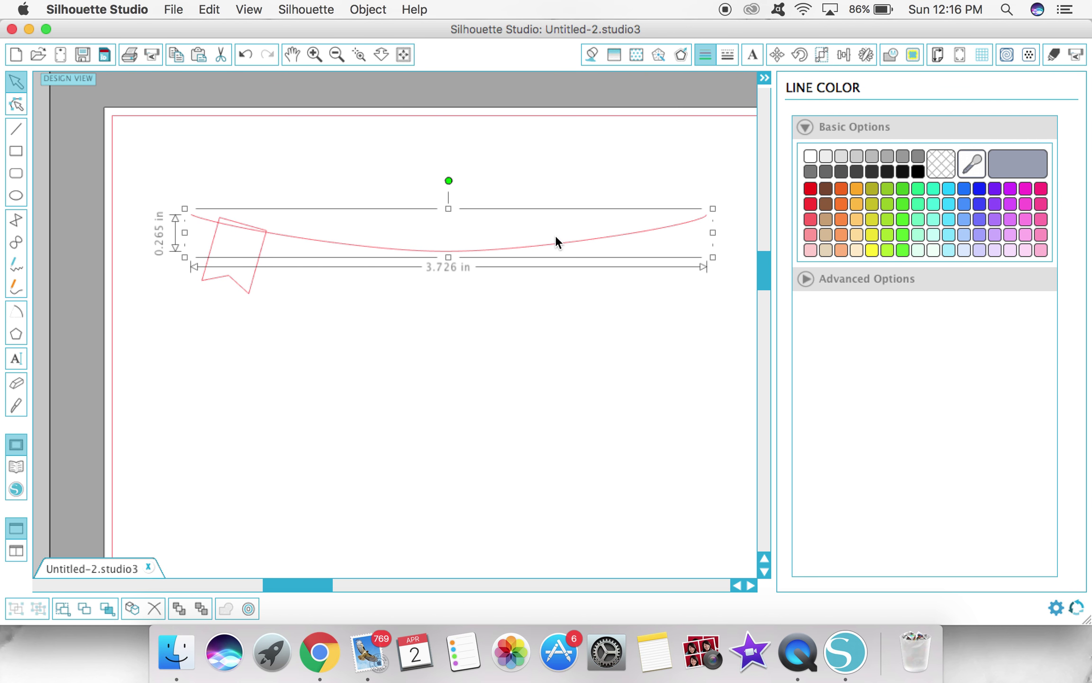
click(616, 233)
Set the curved line's Line Thickness to 2 pt, after first trying 3 pt.
click(531, 248)
click(726, 54)
drag(962, 299, 874, 302)
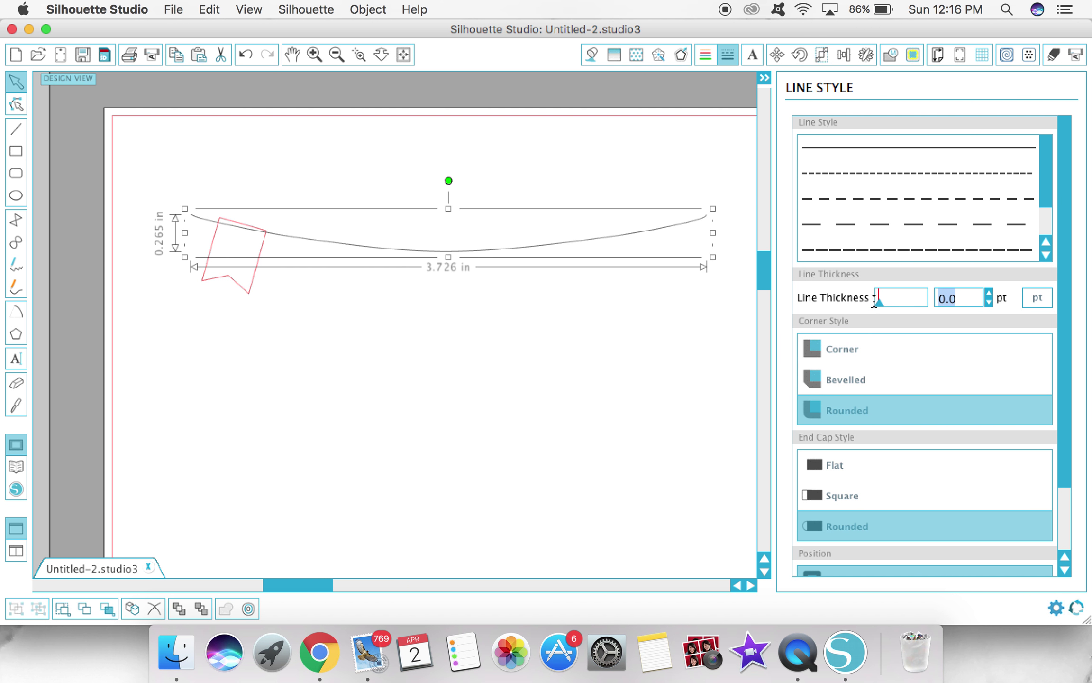
text(3)
key(Return)
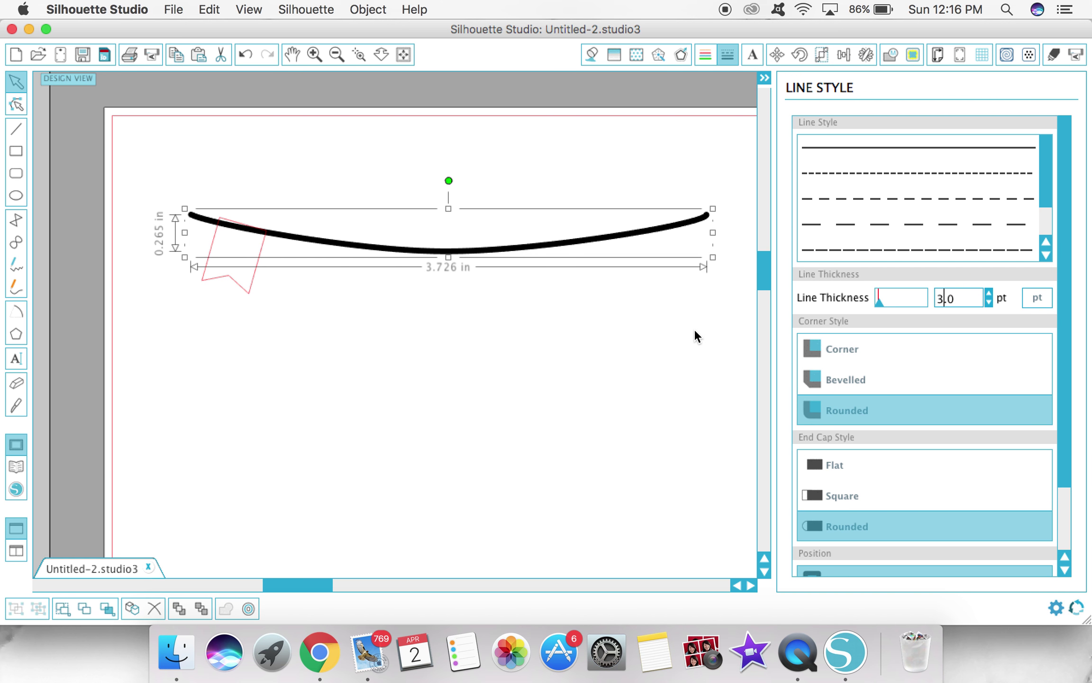
drag(981, 305, 846, 297)
text(2)
key(Return)
click(511, 365)
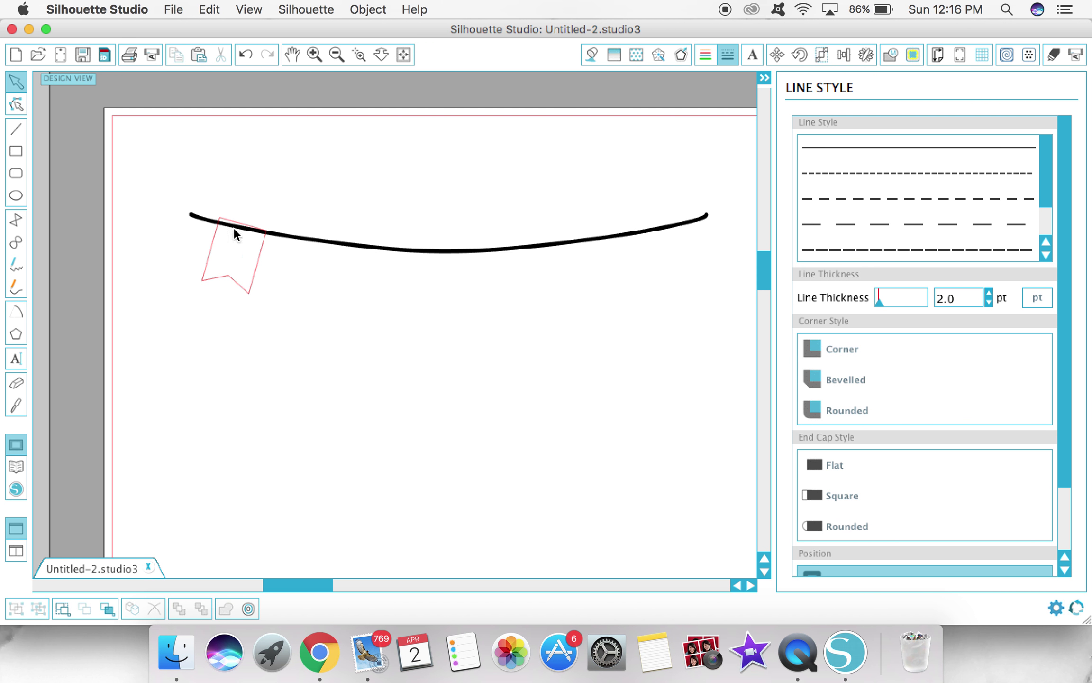
Rotate the pennant slightly so it hugs the curve's left end.
click(256, 265)
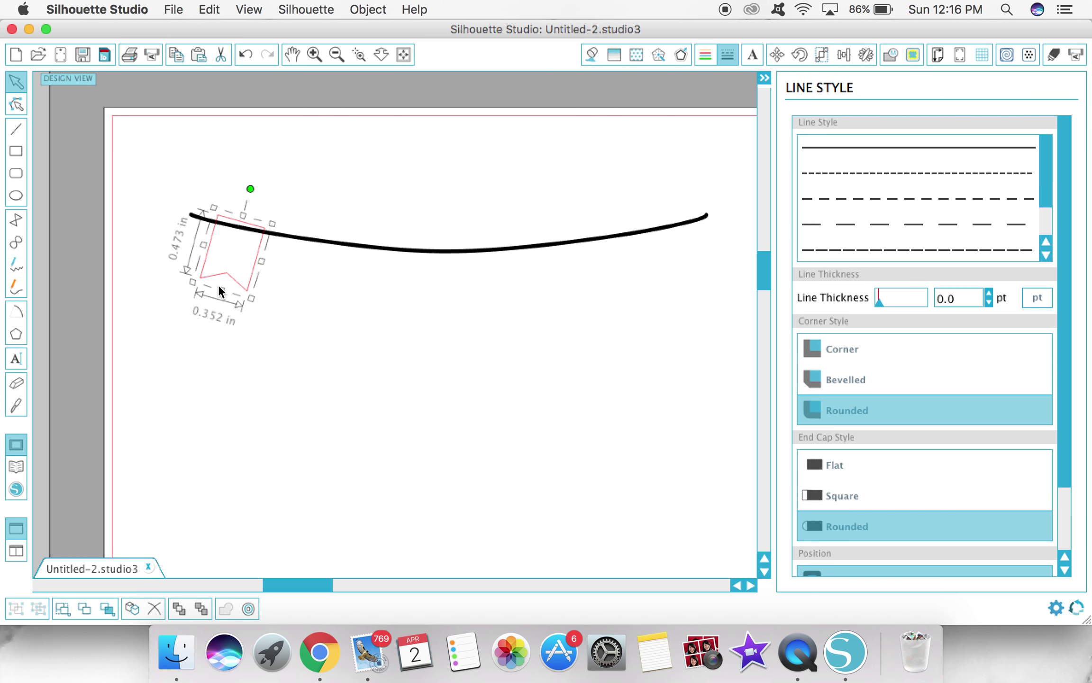
click(378, 325)
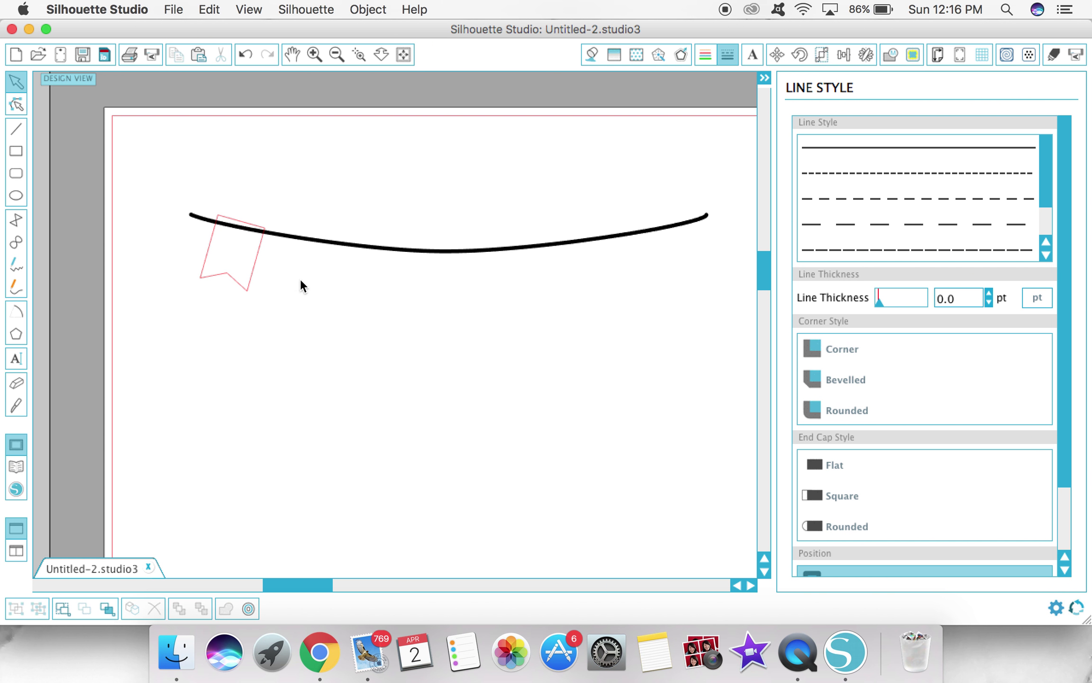
click(241, 287)
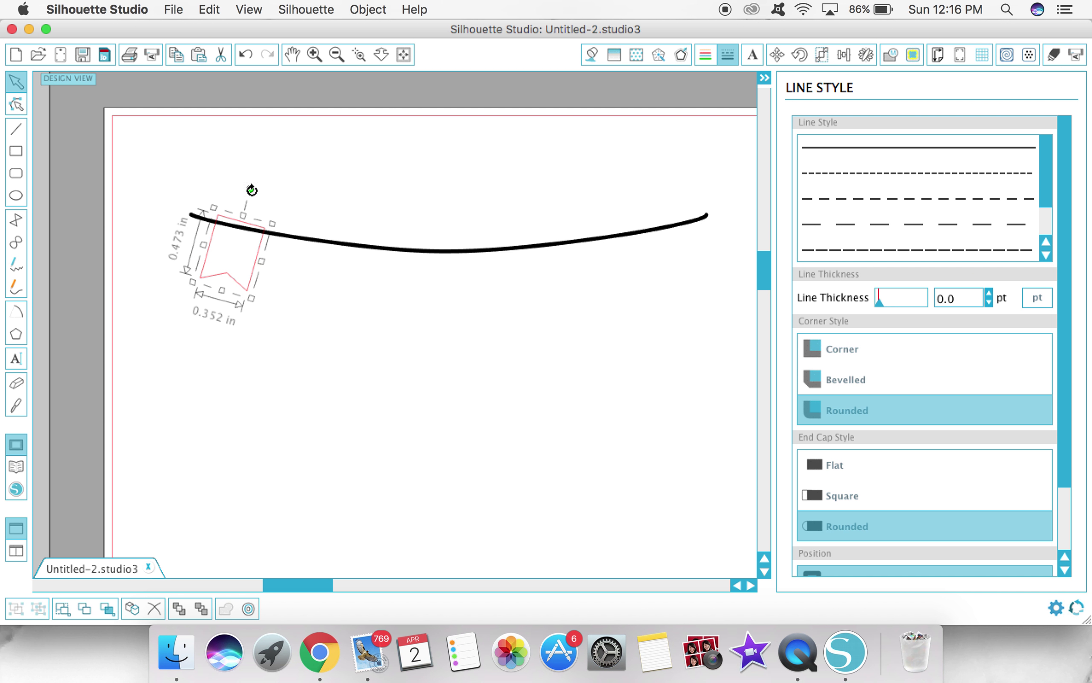
drag(251, 189, 249, 184)
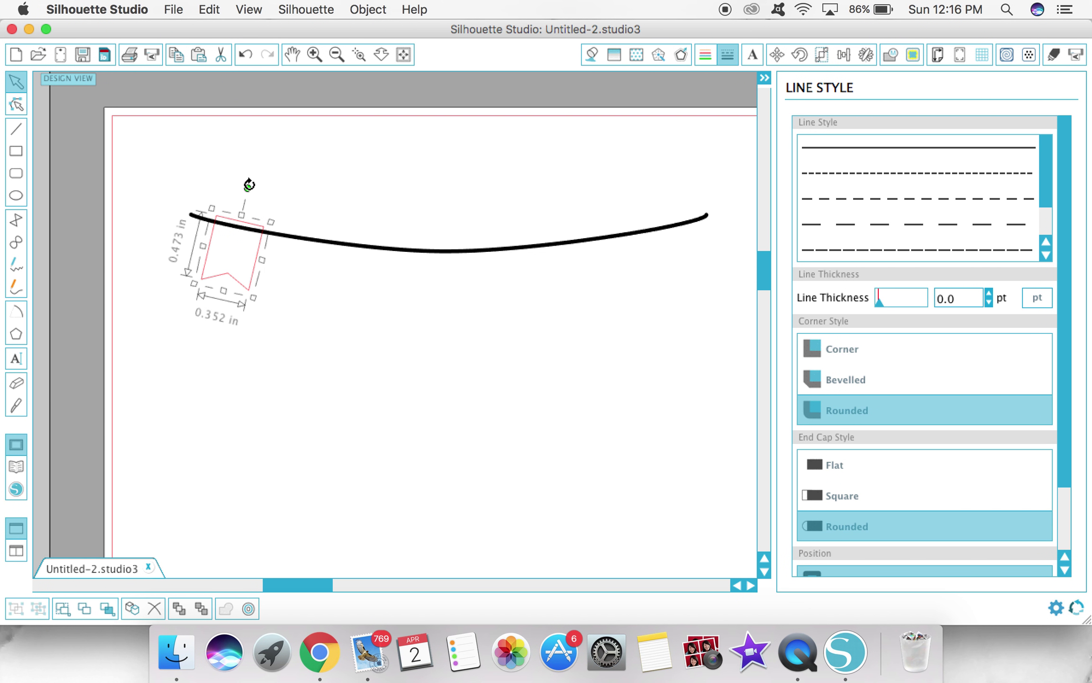
click(462, 463)
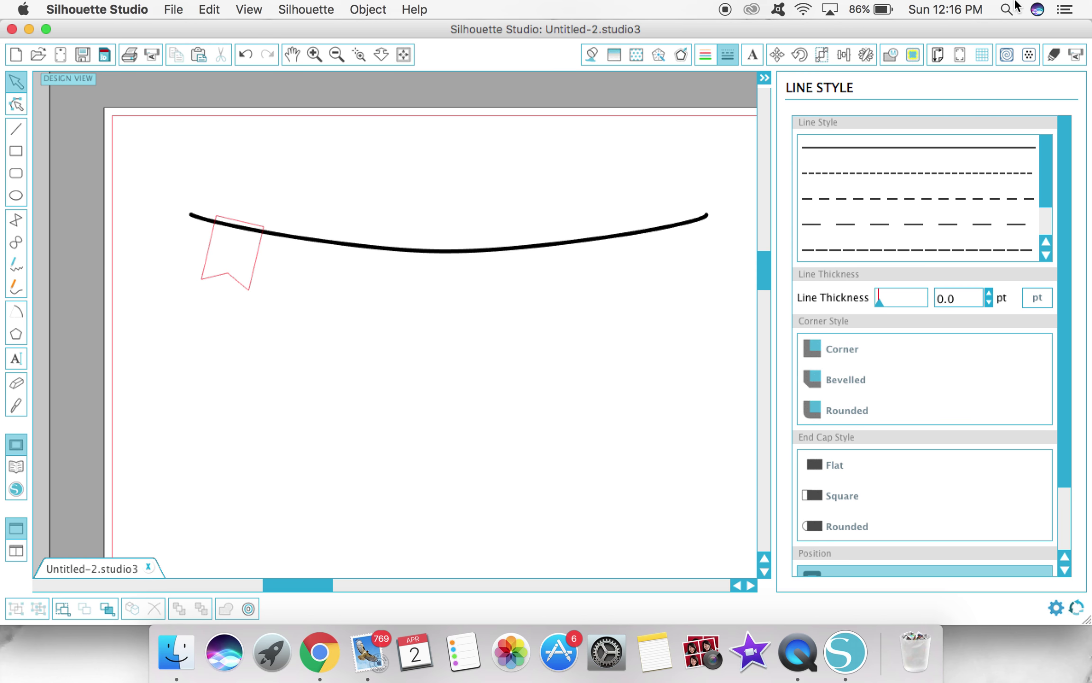
Trace the curve and pennant area with High Pass Filter off, Threshold 100 and Scale 4.
click(914, 54)
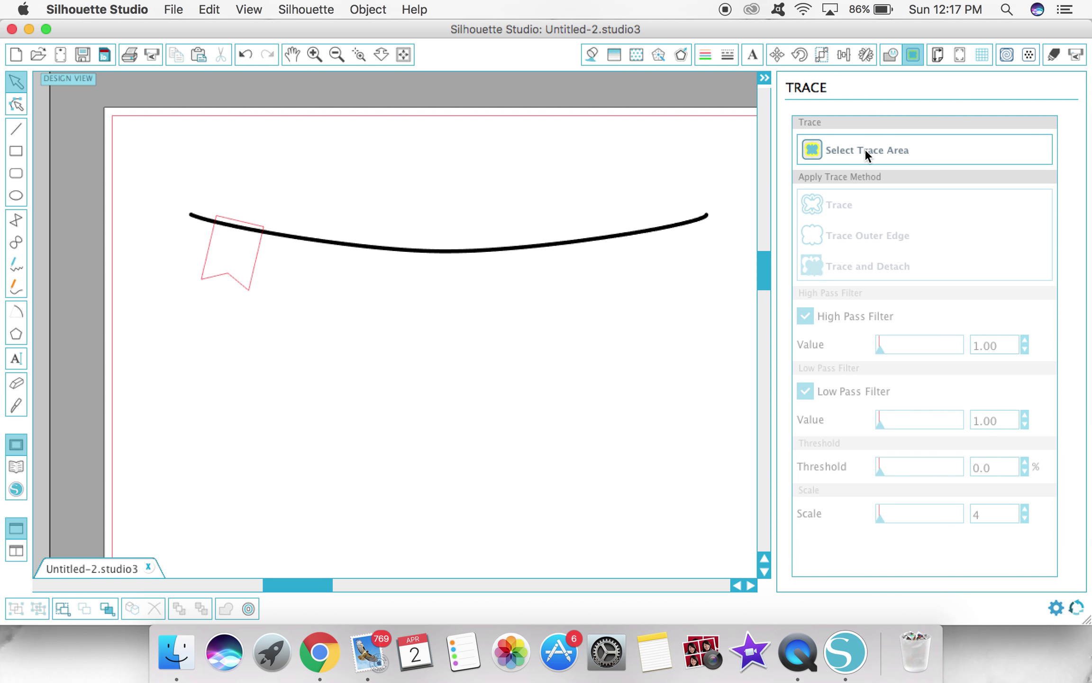
click(864, 149)
mouse_move(738, 339)
mouse_down()
mouse_move(488, 163)
mouse_move(209, 165)
mouse_move(142, 152)
mouse_up()
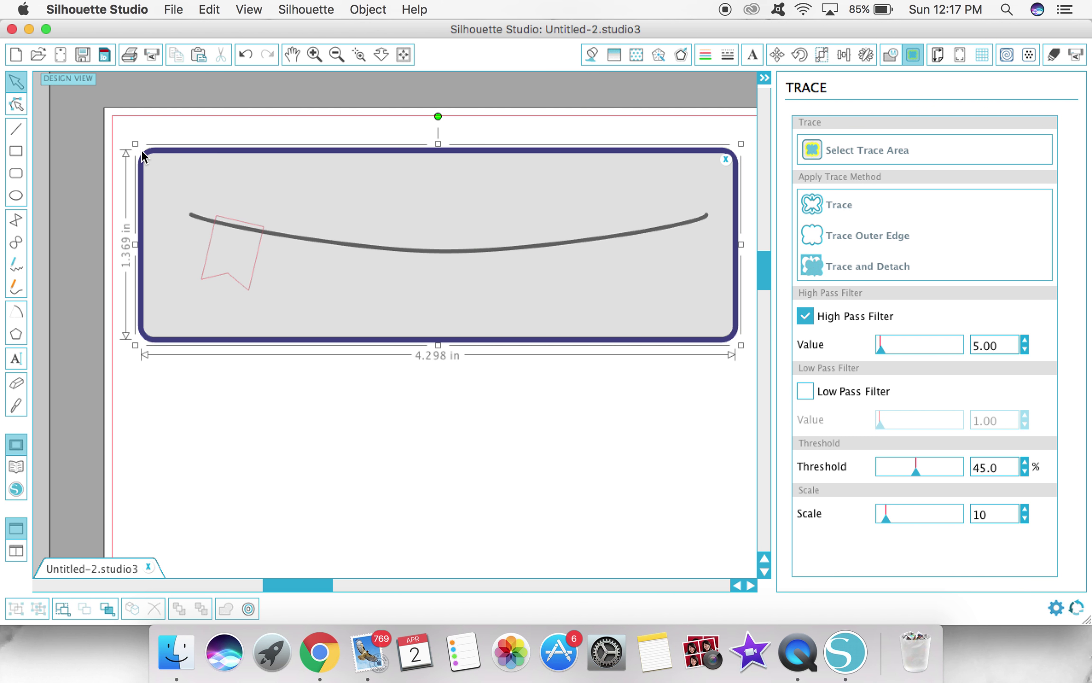
click(811, 319)
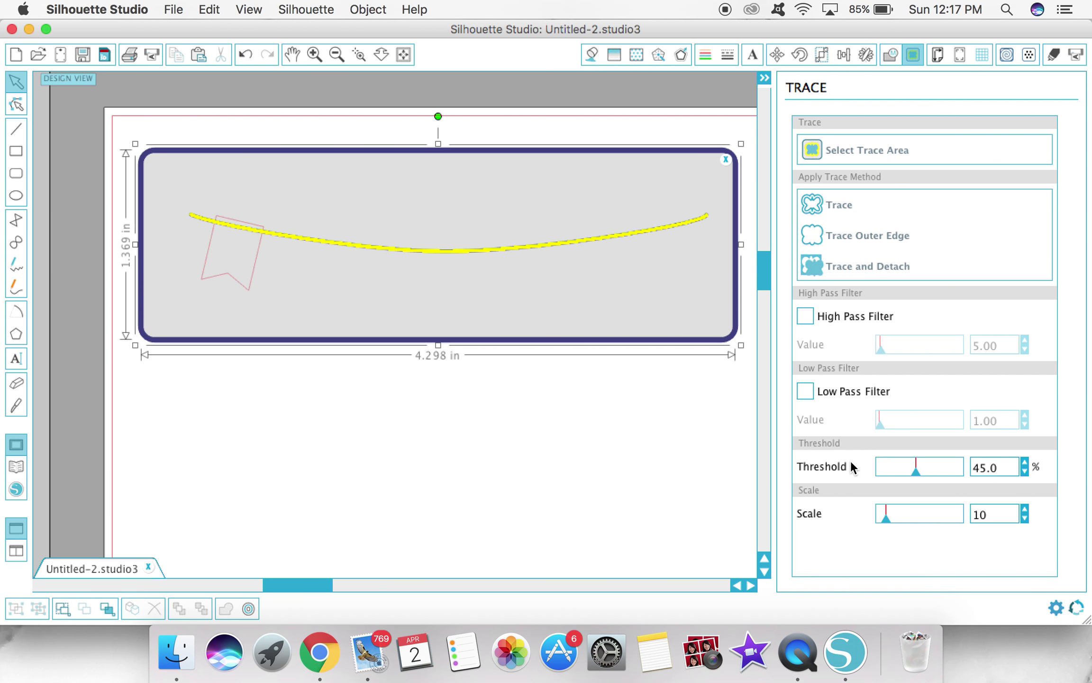
mouse_move(919, 471)
mouse_down()
mouse_move(1034, 474)
mouse_move(1049, 484)
mouse_up()
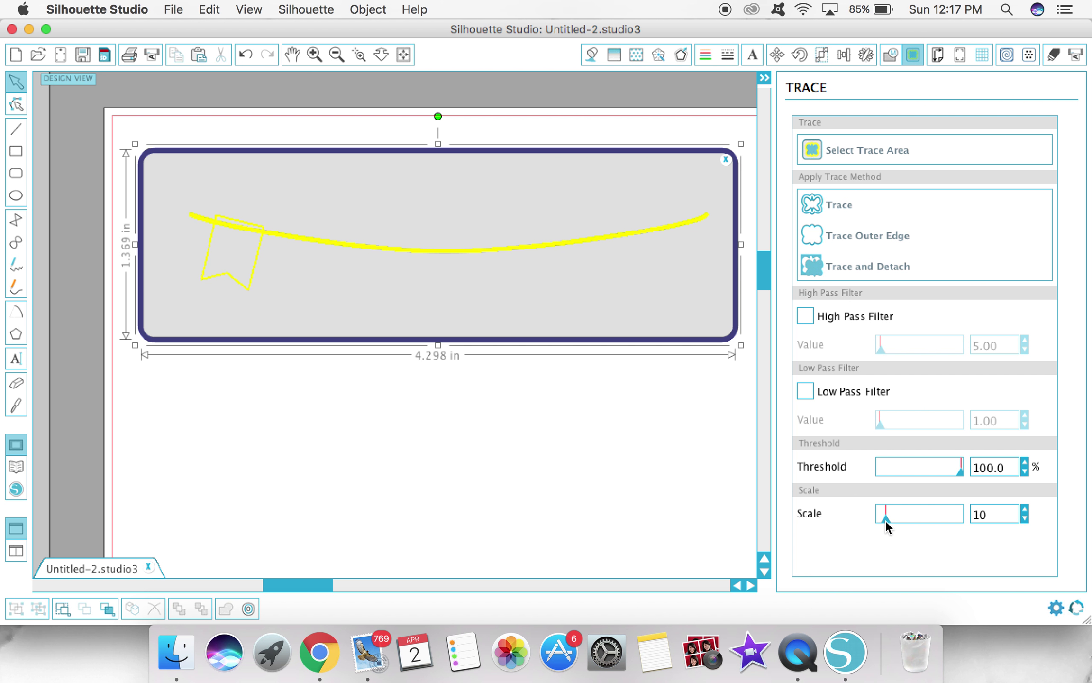
drag(885, 519, 817, 531)
click(852, 246)
Preview an offset outline around the traced banner, then cancel it and undo.
click(244, 292)
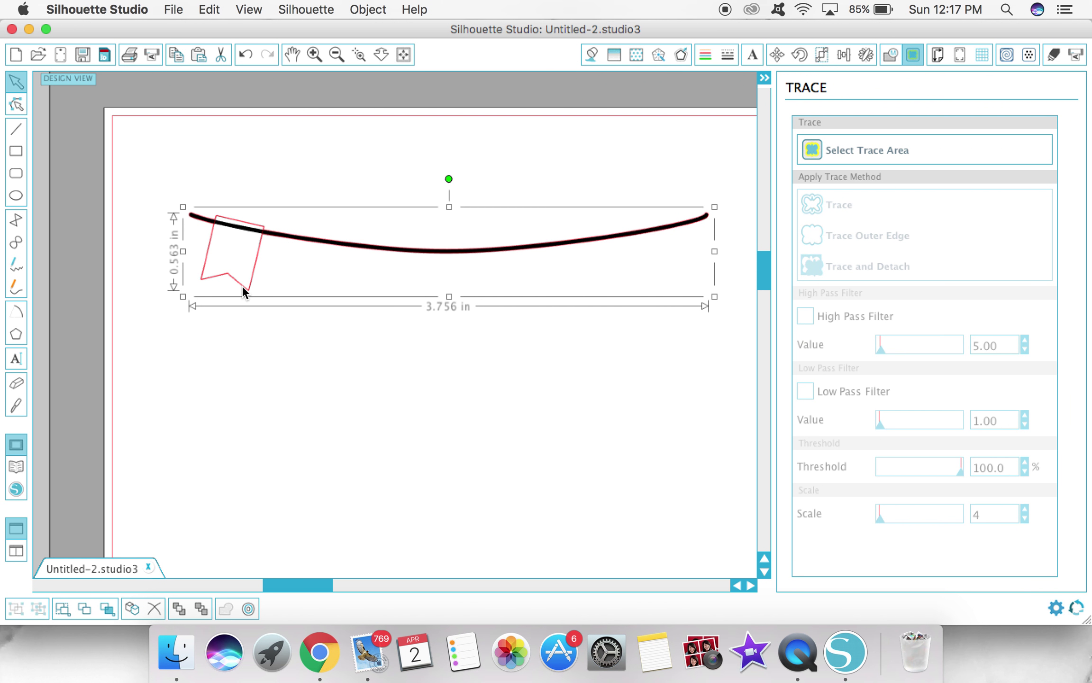
click(673, 58)
click(838, 147)
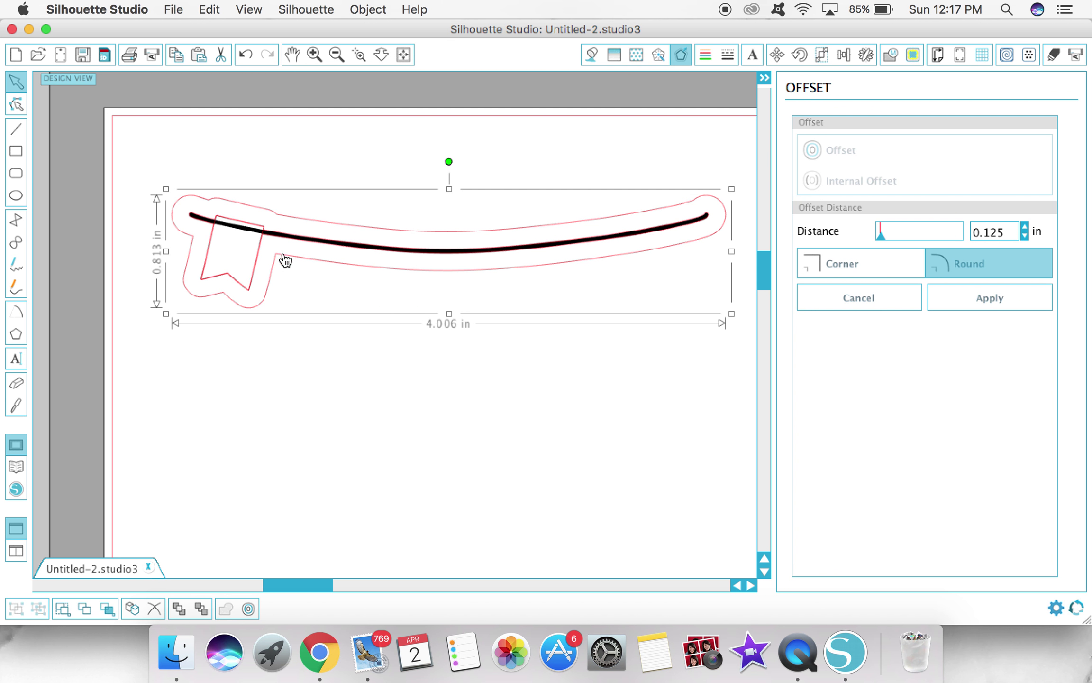
click(419, 448)
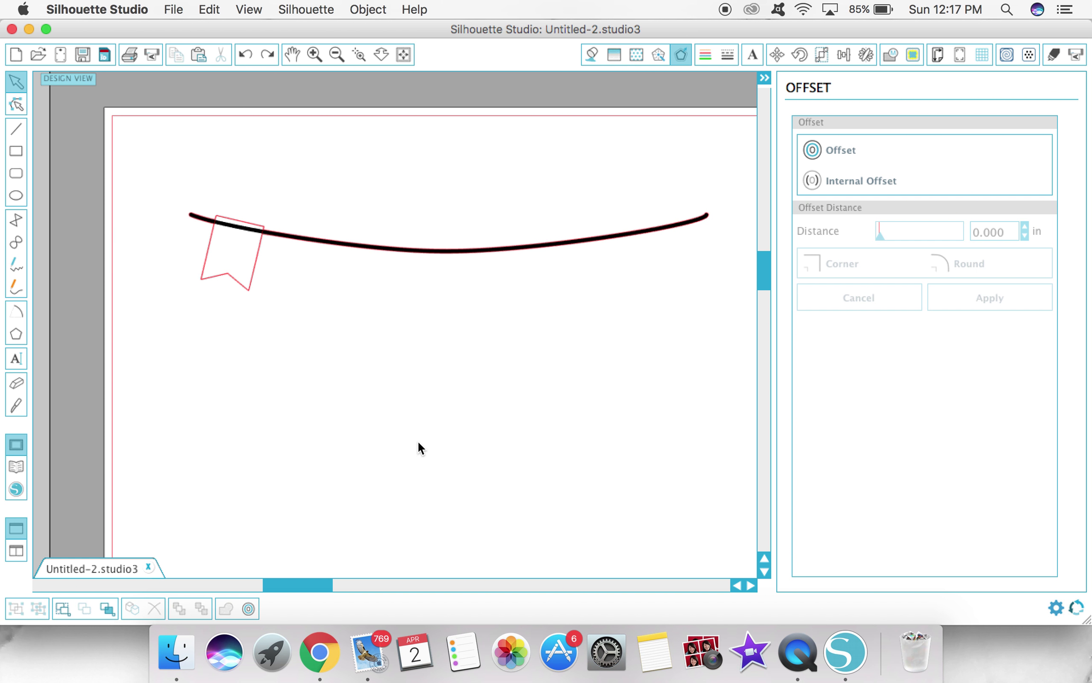
key(super+z)
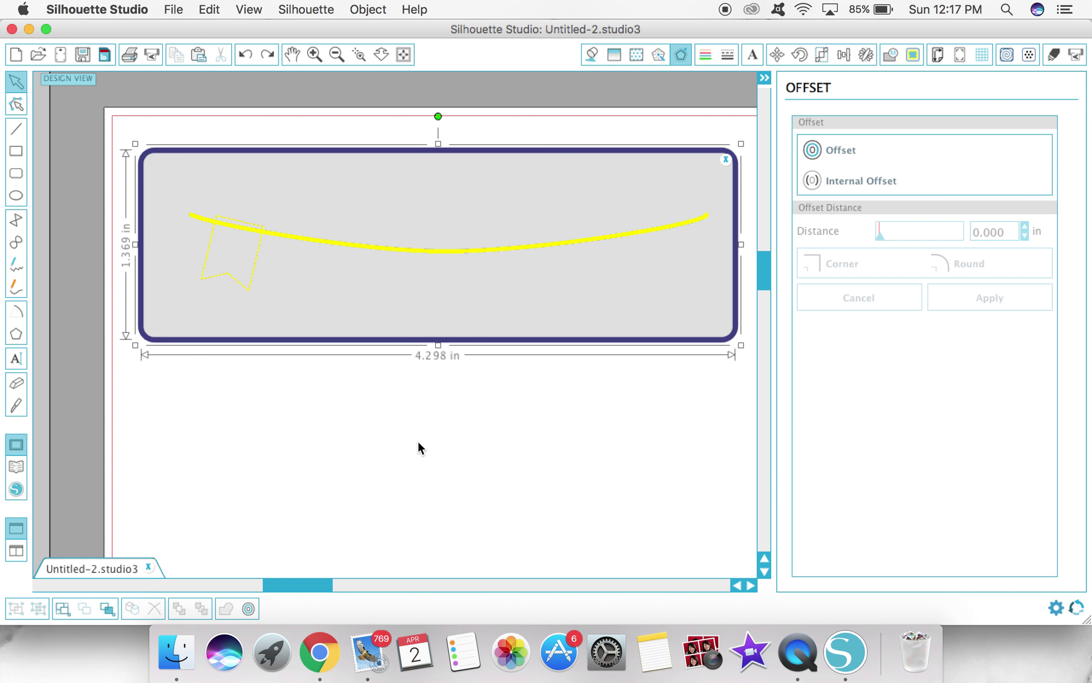
Delete the trace area rectangle along with the banner line and pennant.
click(726, 160)
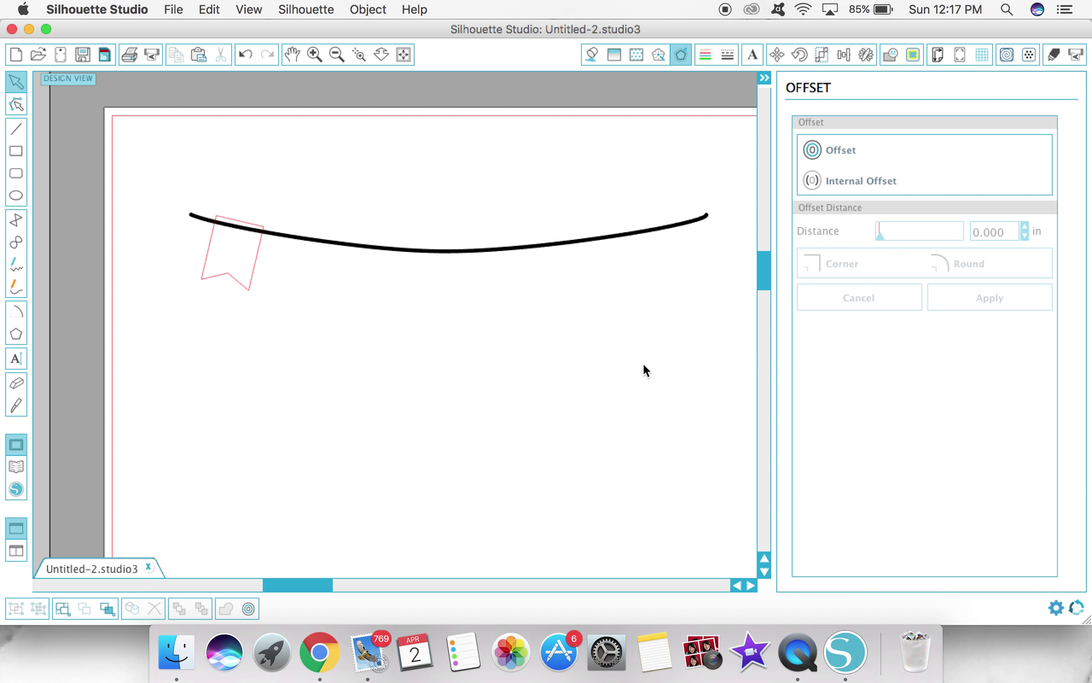
drag(484, 387, 192, 185)
key(Delete)
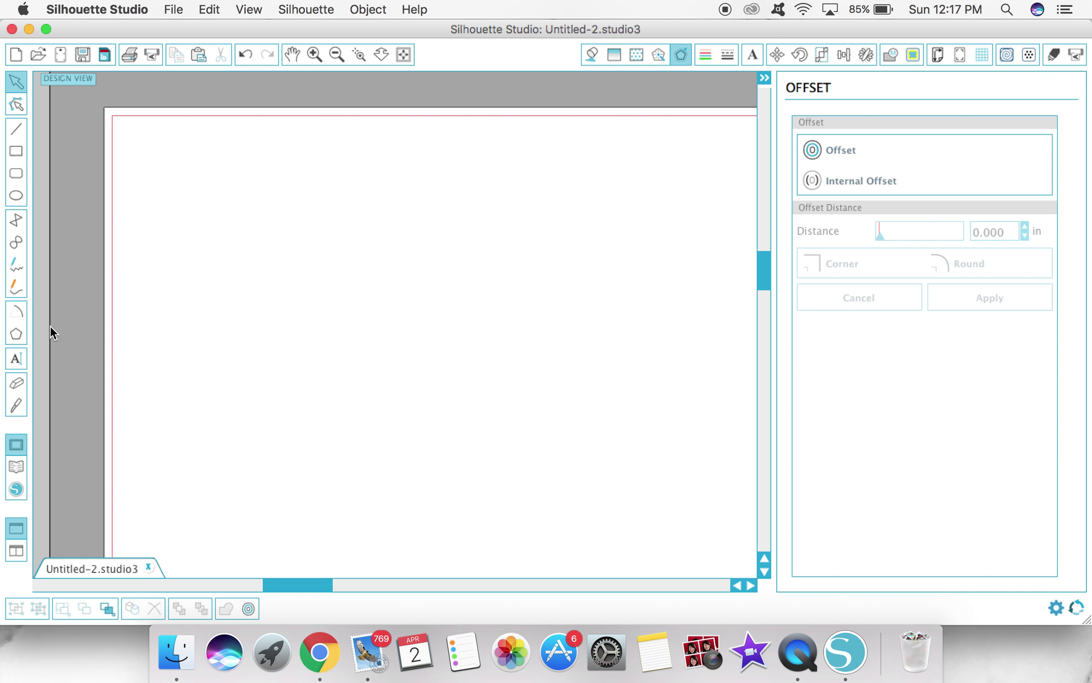
Sketch a small freehand bow with two loops and a hanging tail.
click(15, 283)
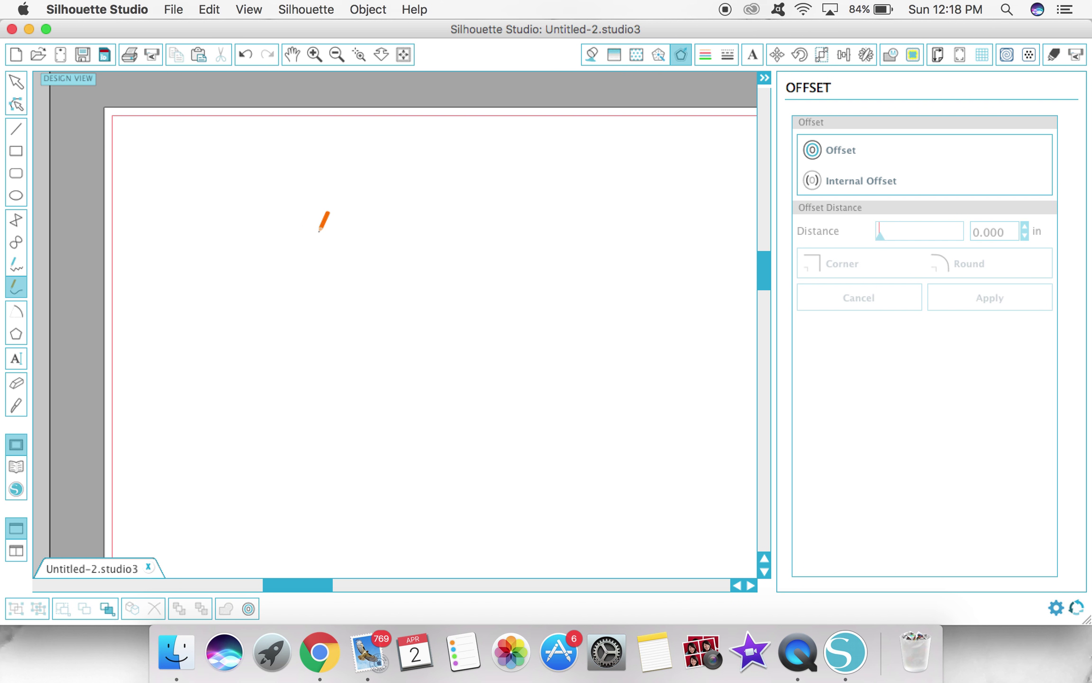
mouse_move(319, 232)
mouse_down()
mouse_move(291, 231)
mouse_move(320, 227)
mouse_up()
mouse_move(320, 231)
mouse_down()
mouse_move(348, 222)
mouse_move(322, 226)
mouse_up()
mouse_move(321, 230)
mouse_down()
mouse_move(313, 266)
mouse_move(296, 253)
mouse_move(320, 230)
mouse_move(328, 264)
mouse_move(348, 244)
mouse_up()
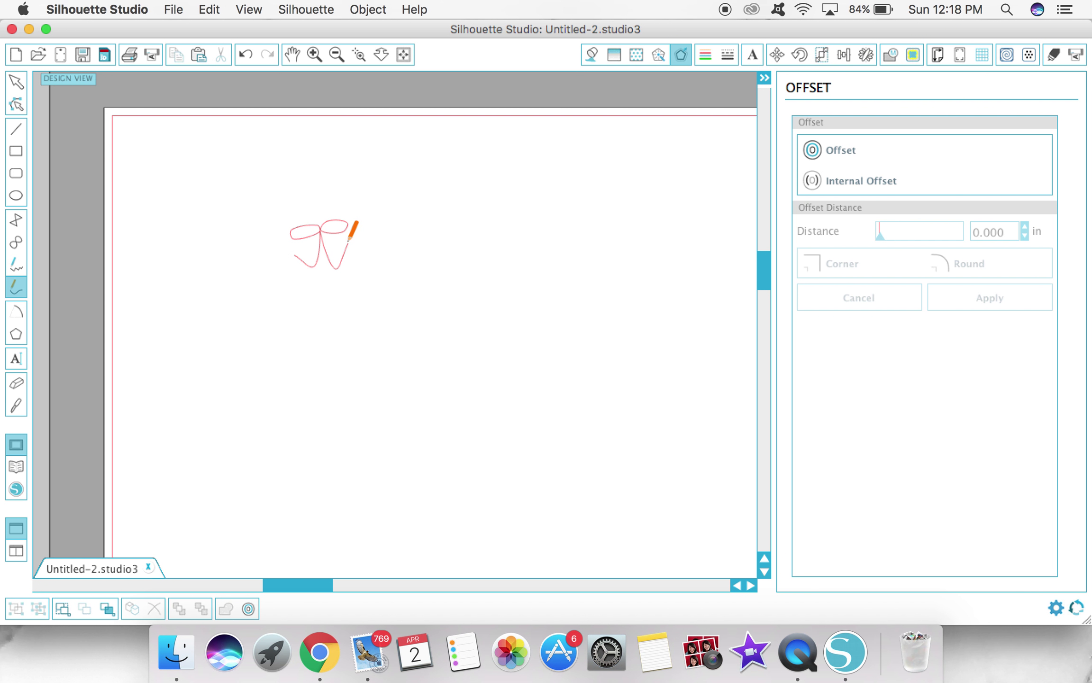
click(15, 83)
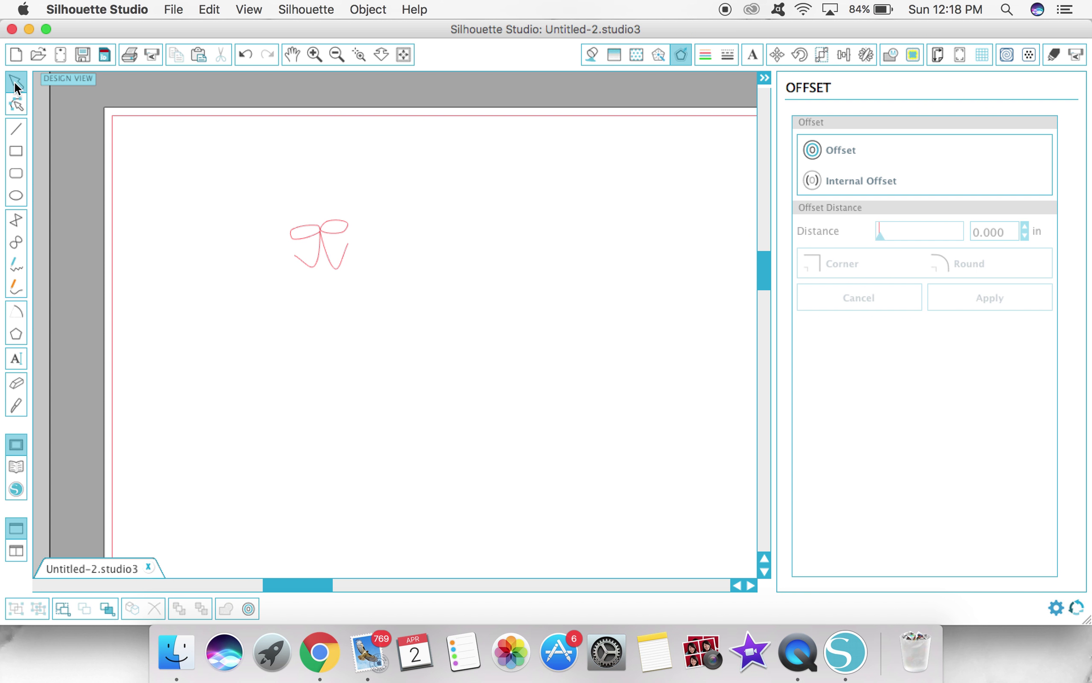
click(16, 291)
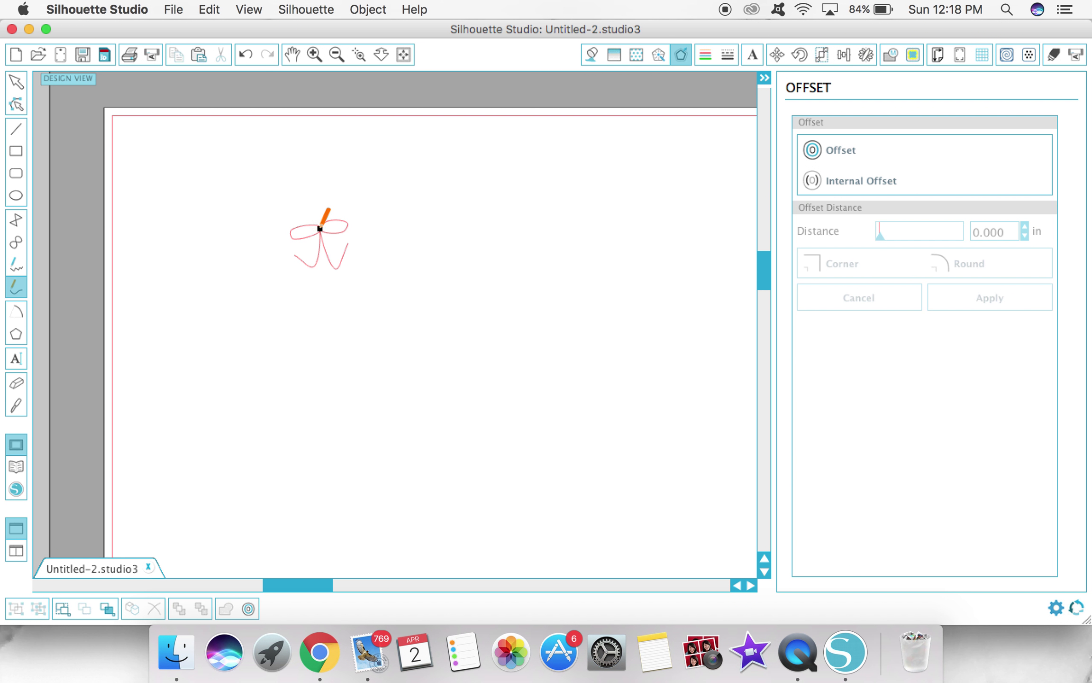
drag(303, 234, 319, 229)
click(25, 85)
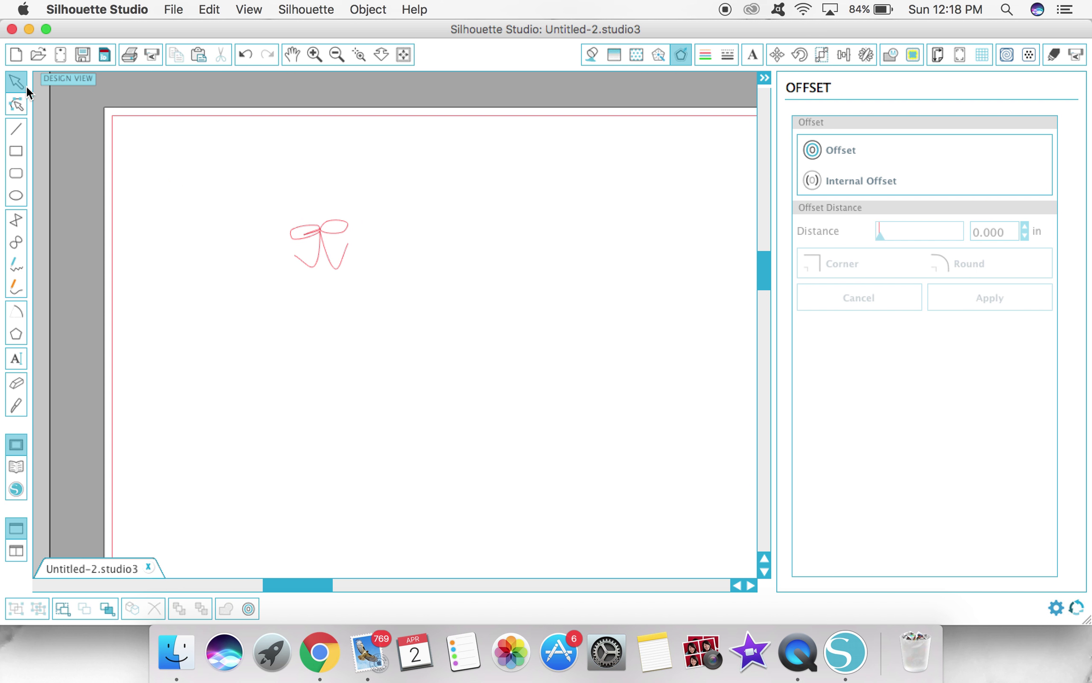
Sketch a larger second bow with loops and hanging tails.
click(16, 265)
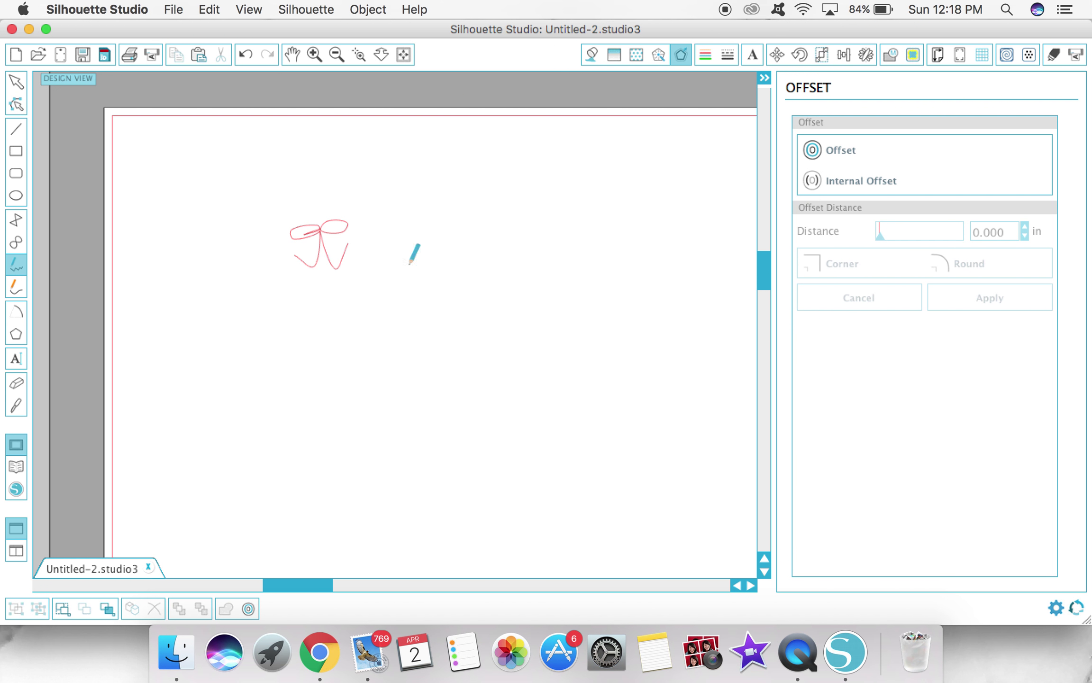
mouse_move(467, 267)
mouse_down()
mouse_move(446, 249)
mouse_move(419, 285)
mouse_move(470, 283)
mouse_move(484, 257)
mouse_move(515, 264)
mouse_move(498, 291)
mouse_move(465, 263)
mouse_move(468, 347)
mouse_move(418, 327)
mouse_up()
mouse_move(473, 276)
mouse_down()
mouse_move(476, 329)
mouse_move(512, 304)
mouse_up()
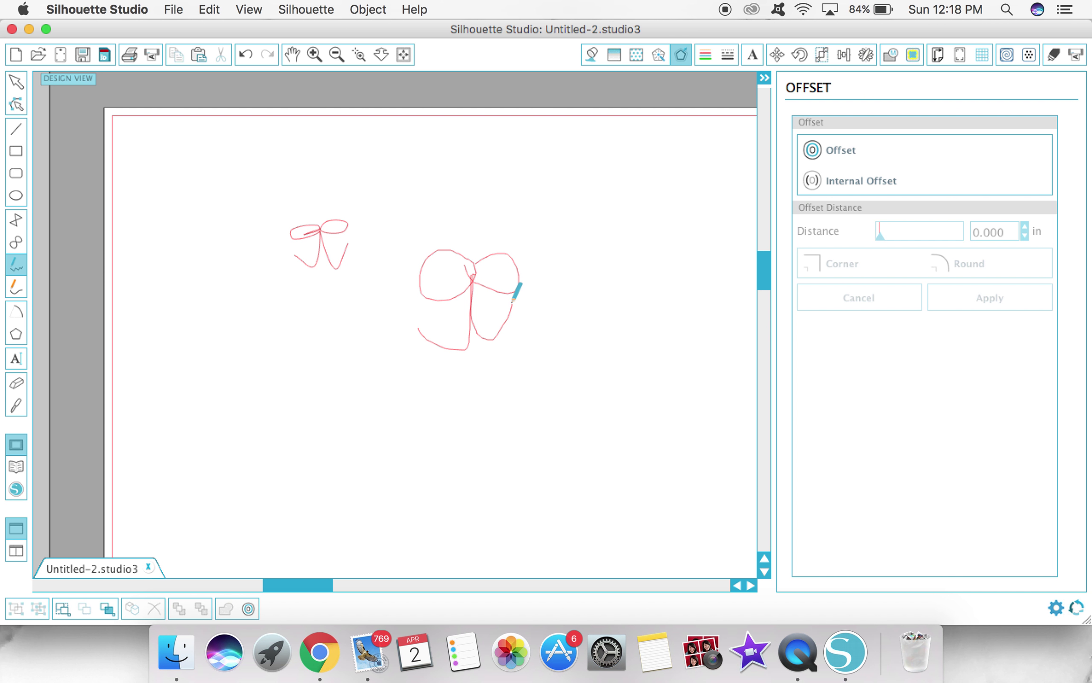
Select both bow sketches and delete them.
click(12, 83)
drag(591, 392, 251, 178)
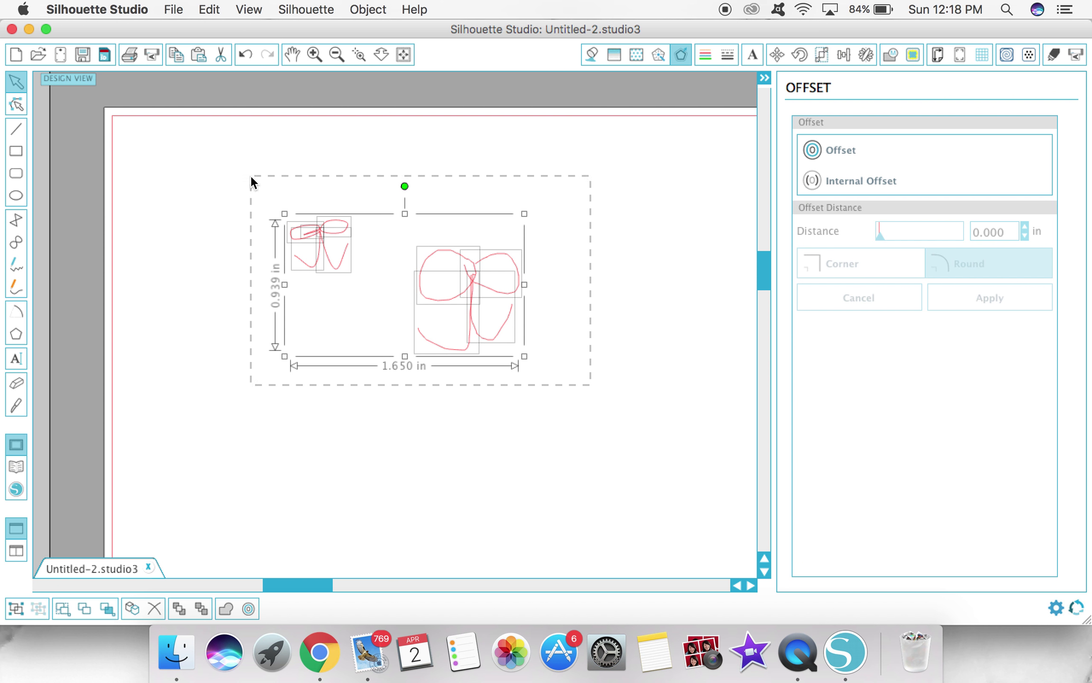
key(Delete)
click(17, 283)
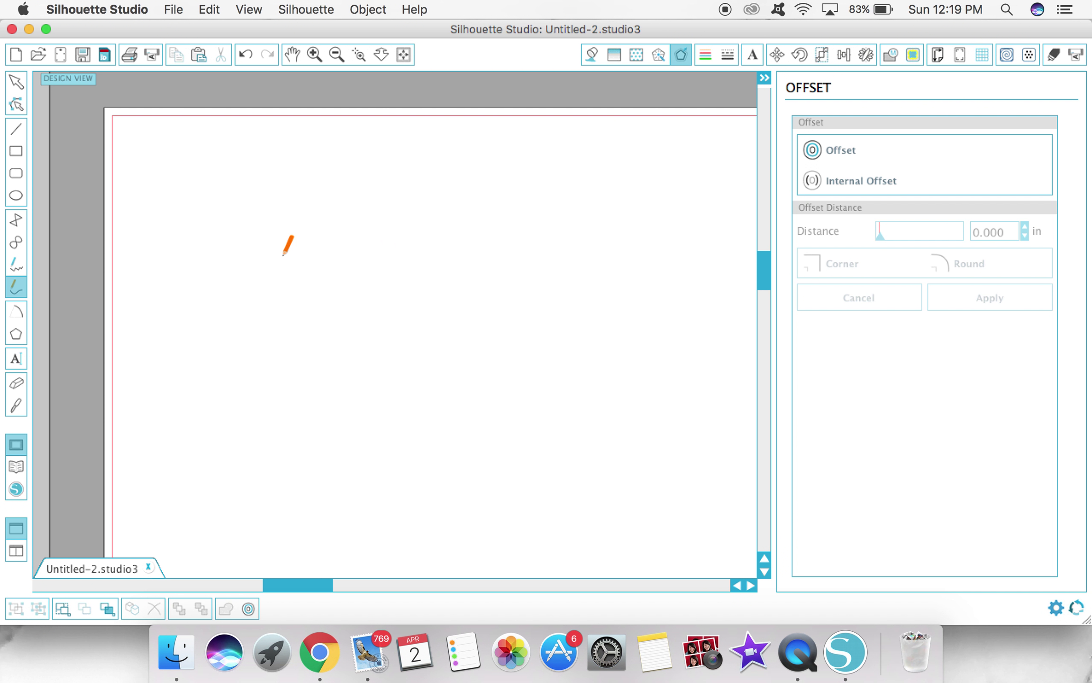
Draw a curly looping stroke with Smooth Freehand and delete the stray bit at its end.
mouse_move(284, 255)
mouse_down()
mouse_move(304, 217)
mouse_move(347, 222)
mouse_move(363, 249)
mouse_move(355, 292)
mouse_move(339, 274)
mouse_move(358, 235)
mouse_move(426, 216)
mouse_up()
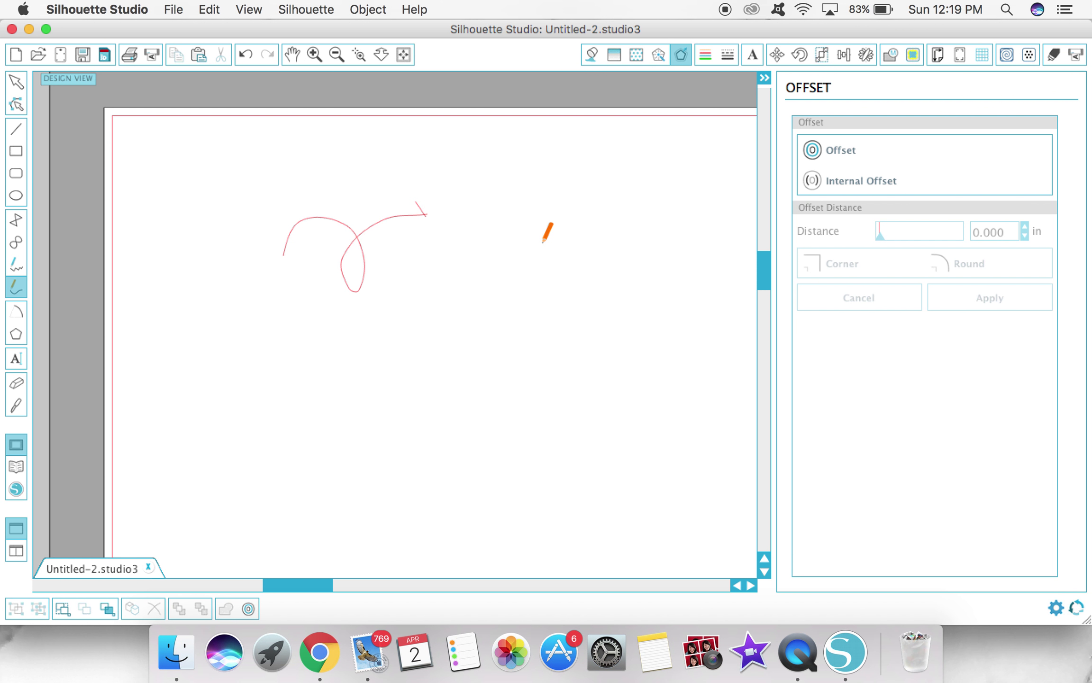
click(16, 82)
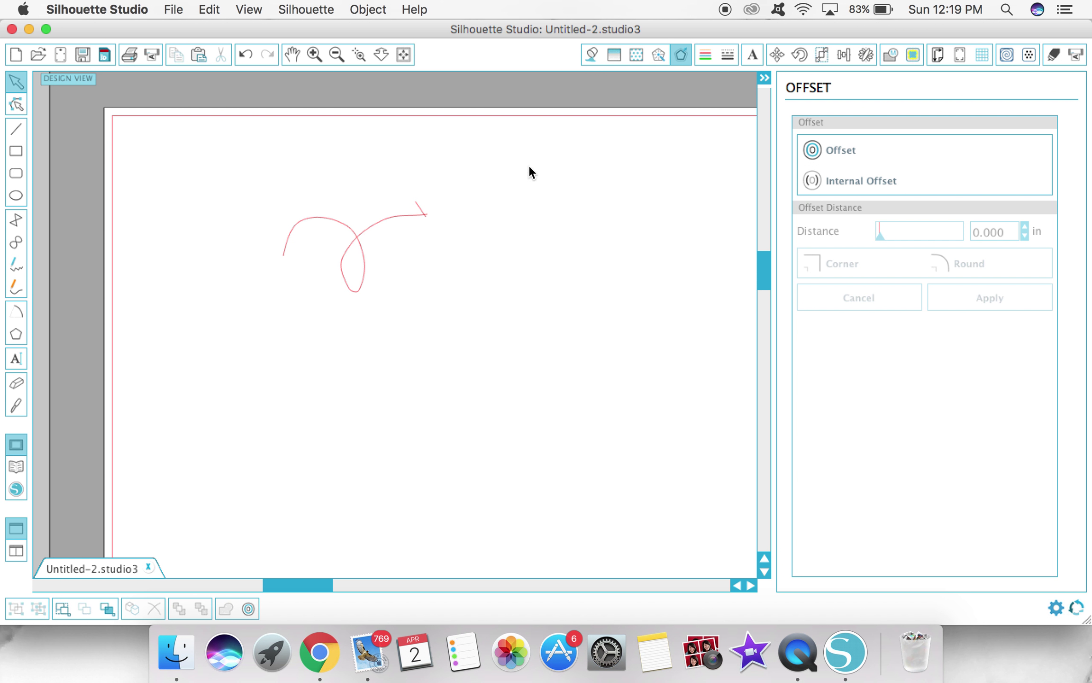
click(416, 209)
key(Delete)
Knife off the curve's tip, enlarge it into an arrowhead half, and Mirror Below to complete it.
click(15, 403)
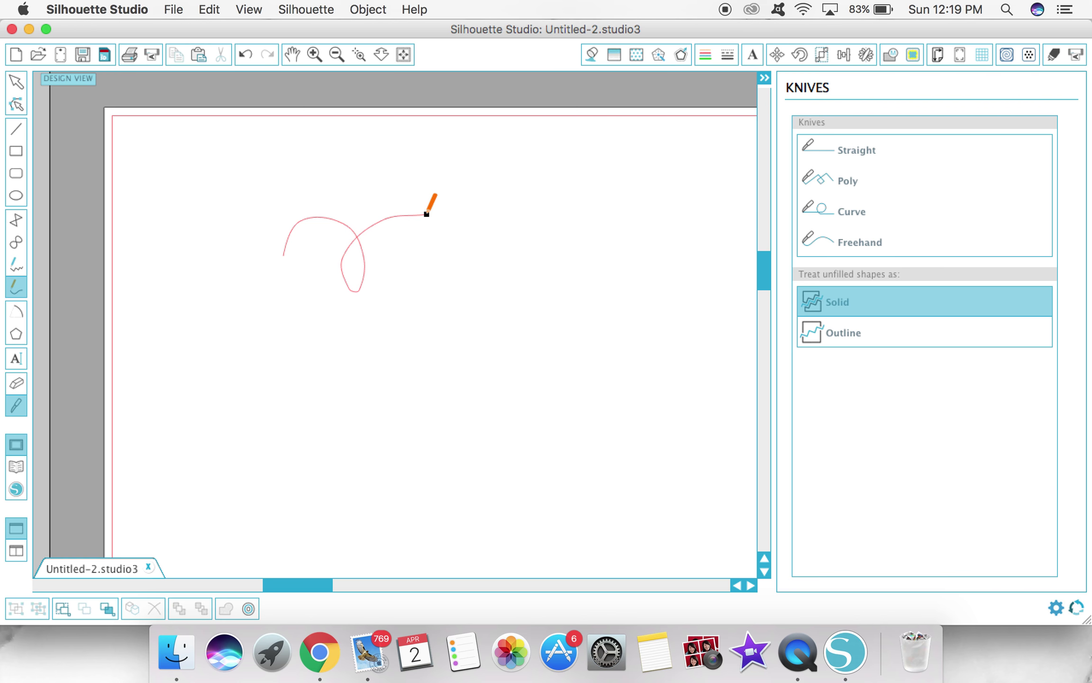
drag(427, 212, 416, 203)
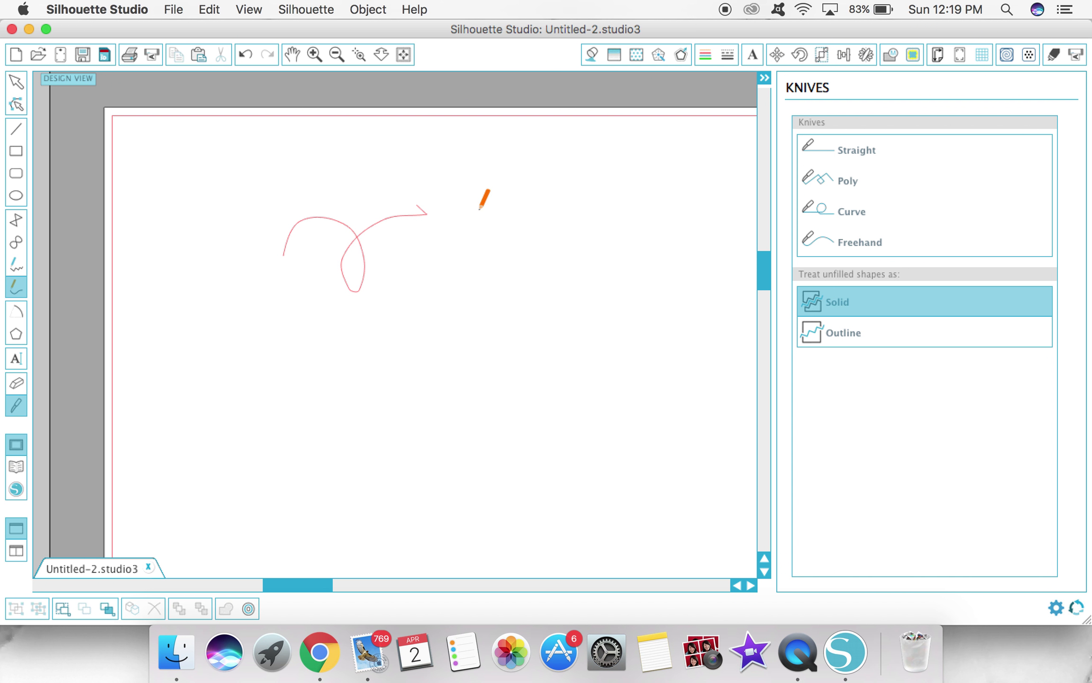
click(13, 88)
click(422, 206)
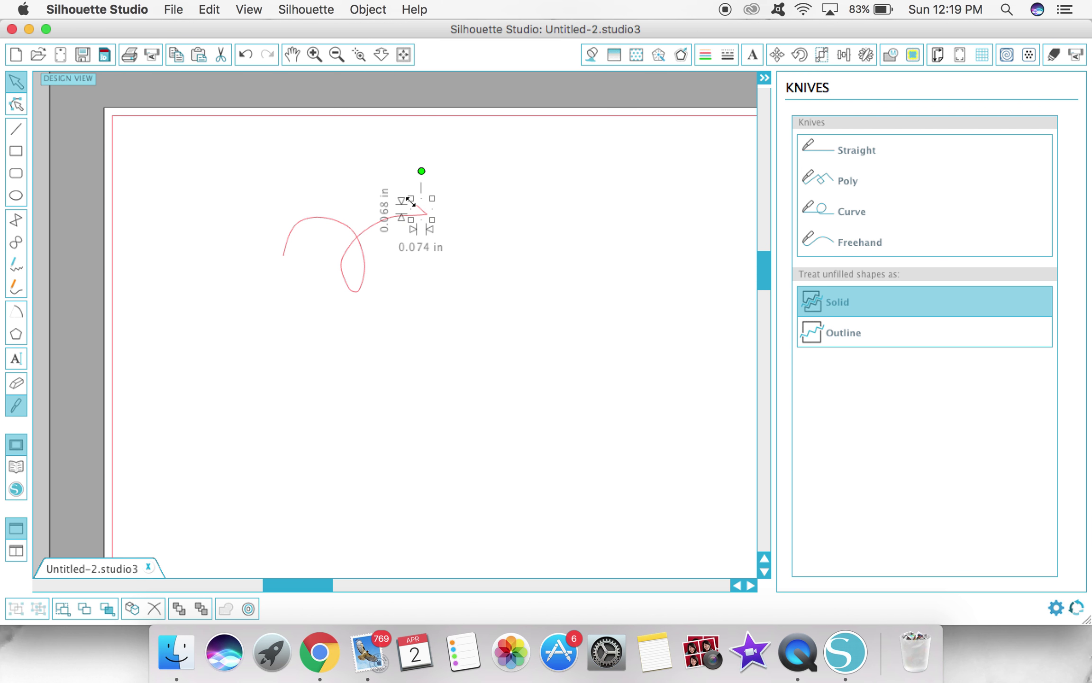
drag(408, 197, 406, 195)
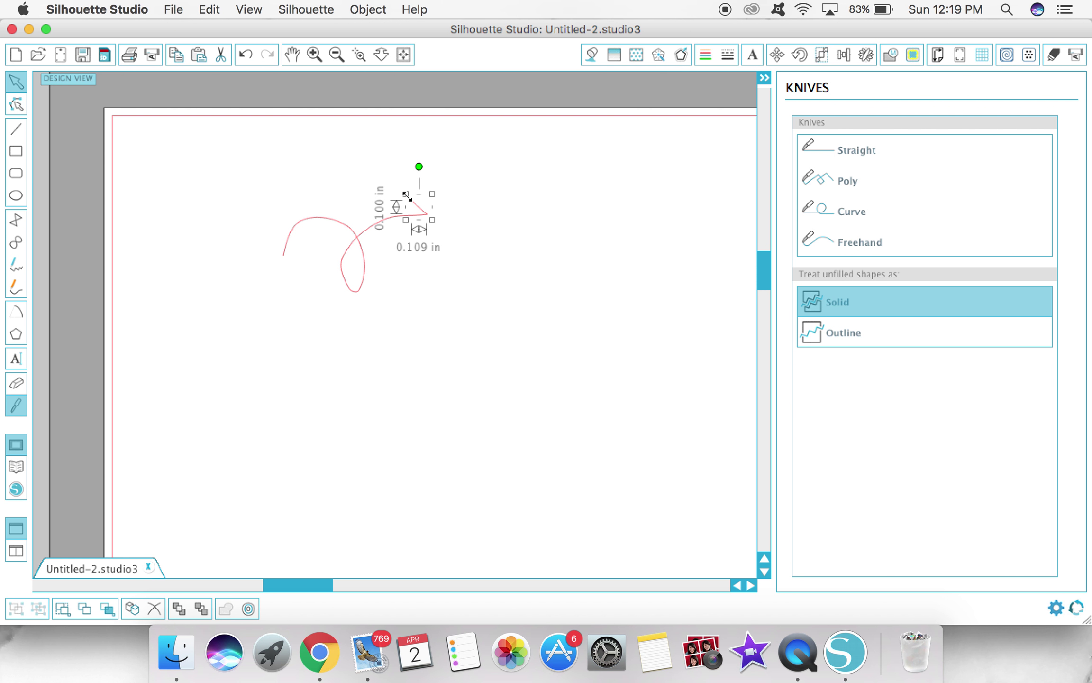
click(871, 53)
click(857, 399)
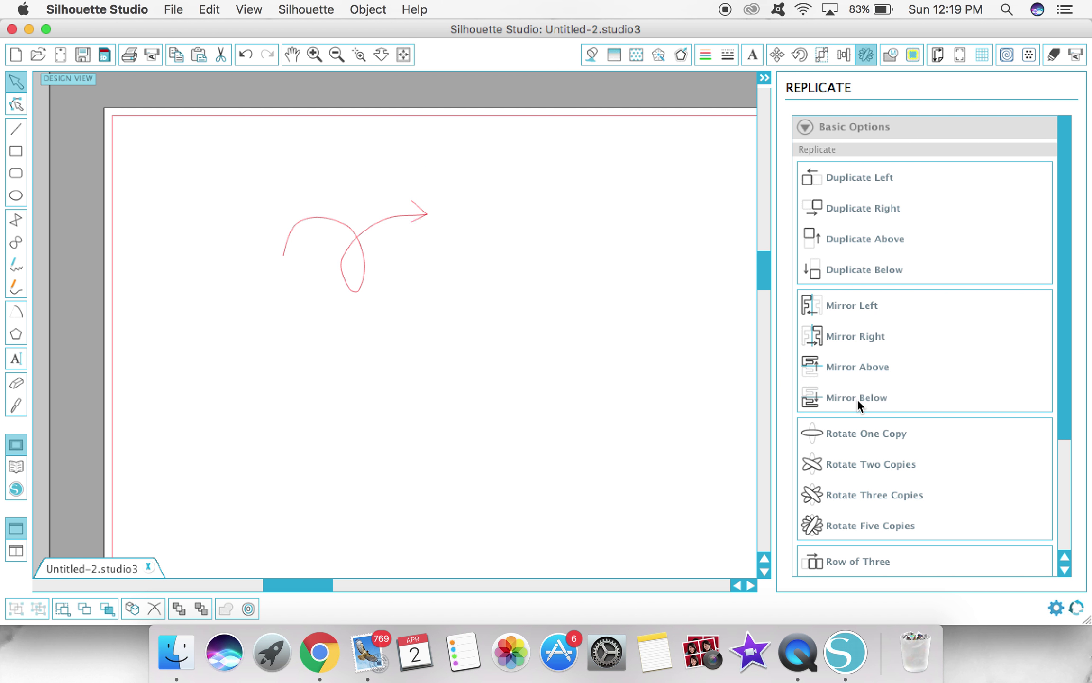
click(498, 391)
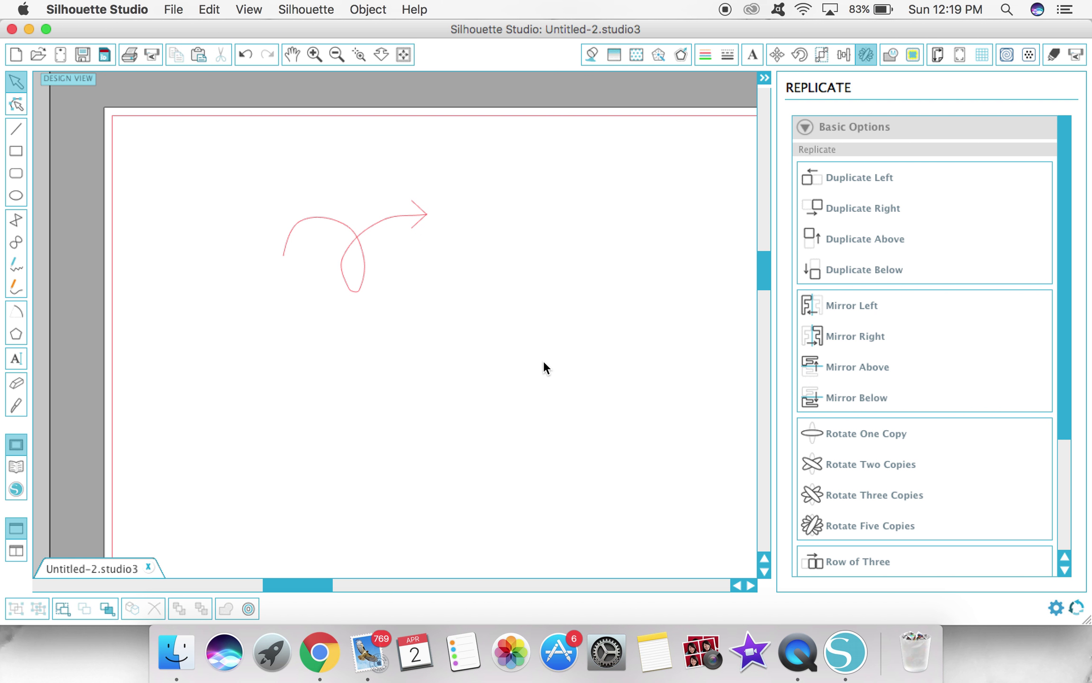
Add the text 'over here' to the right of the arrow.
click(15, 358)
click(503, 212)
text(over he)
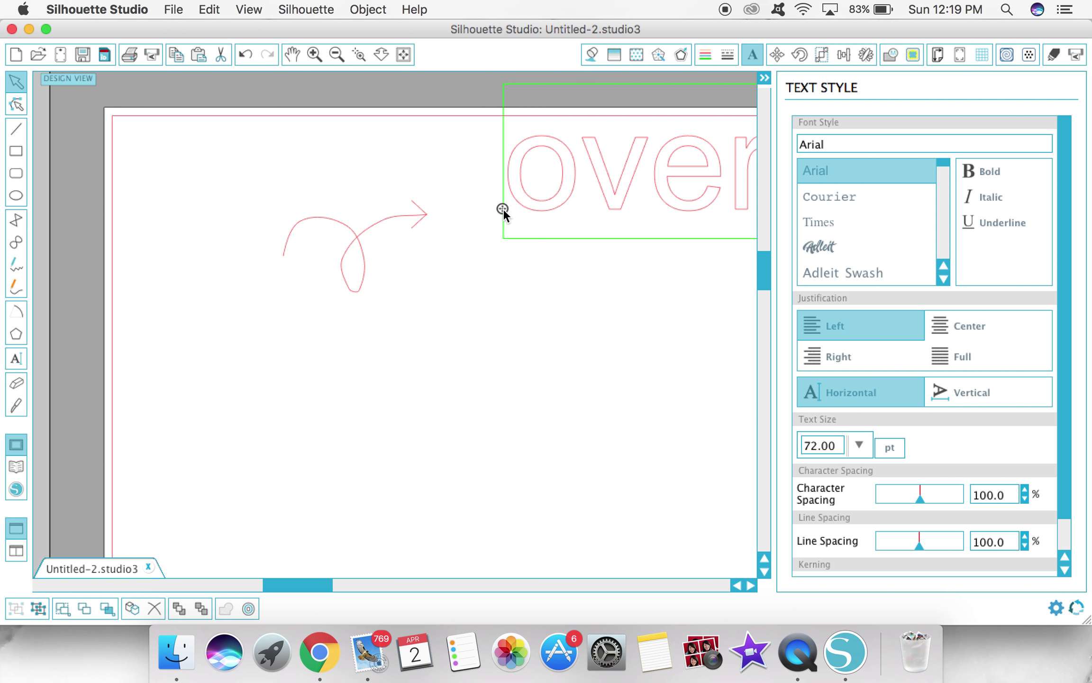
scroll(605, 273, right, 5)
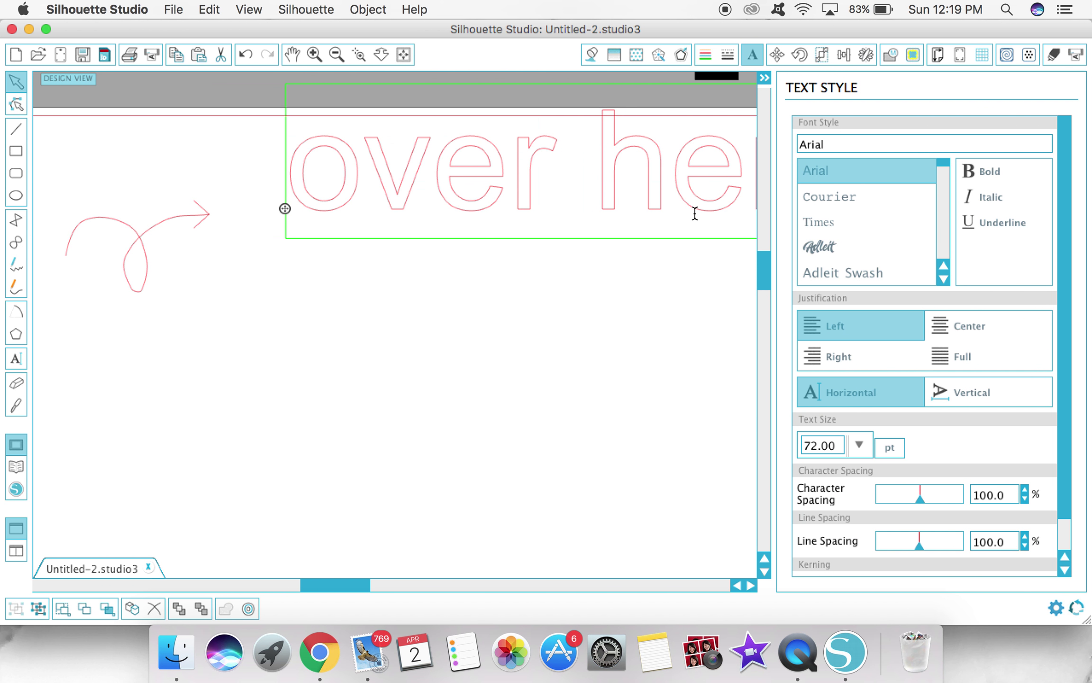
text(re)
scroll(616, 285, right, 5)
drag(644, 176, 513, 189)
drag(694, 204, 288, 233)
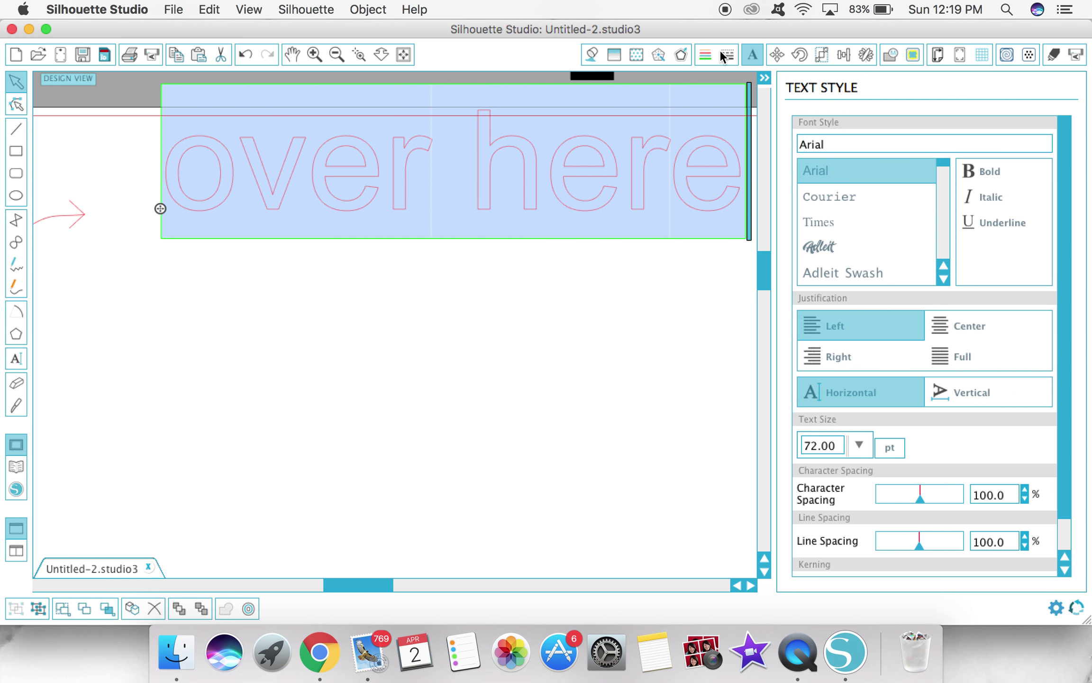
Give the 'over here' text a transparent outline and a black fill.
click(707, 56)
click(918, 172)
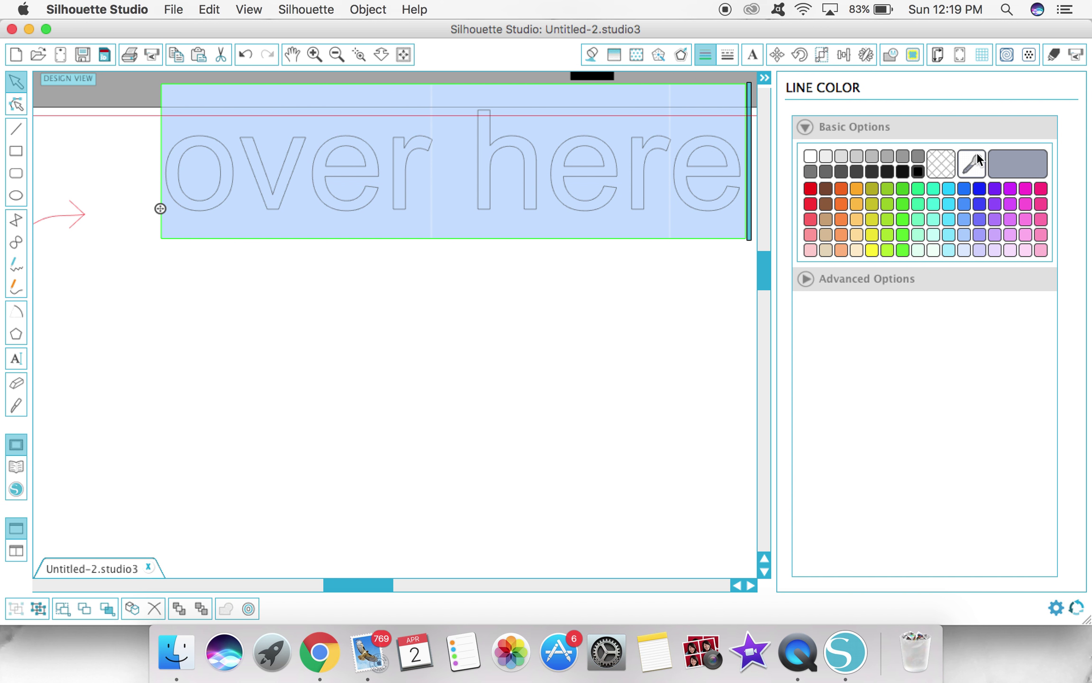
click(945, 157)
click(587, 51)
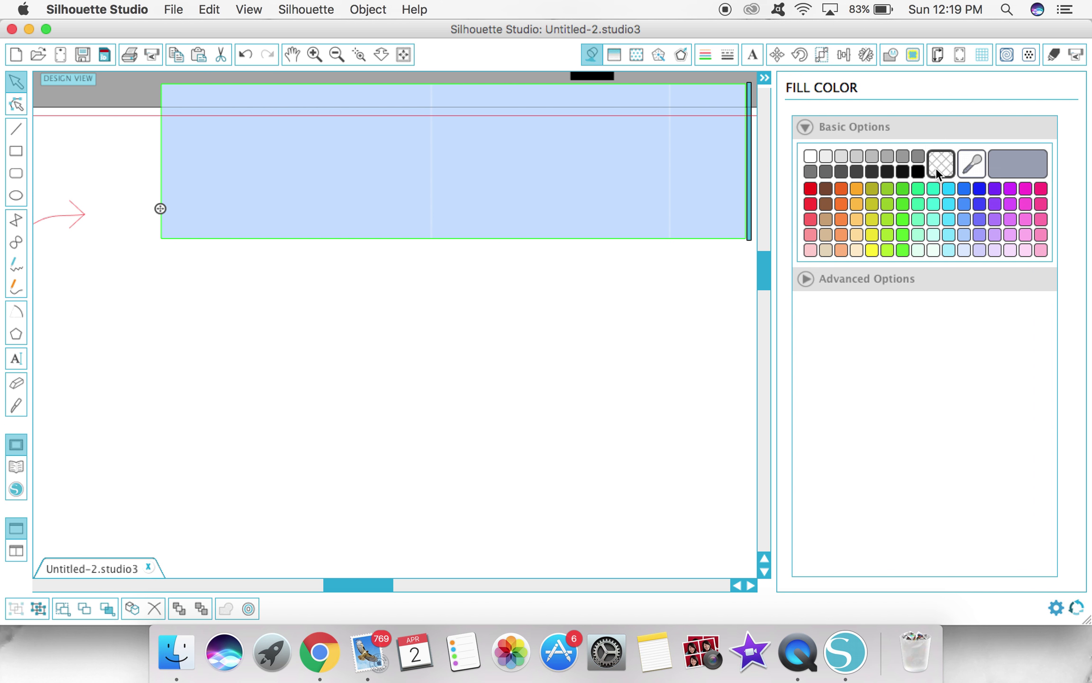
click(918, 172)
click(637, 317)
Shrink the 'over here' text so it sits at the arrow's tip.
click(709, 197)
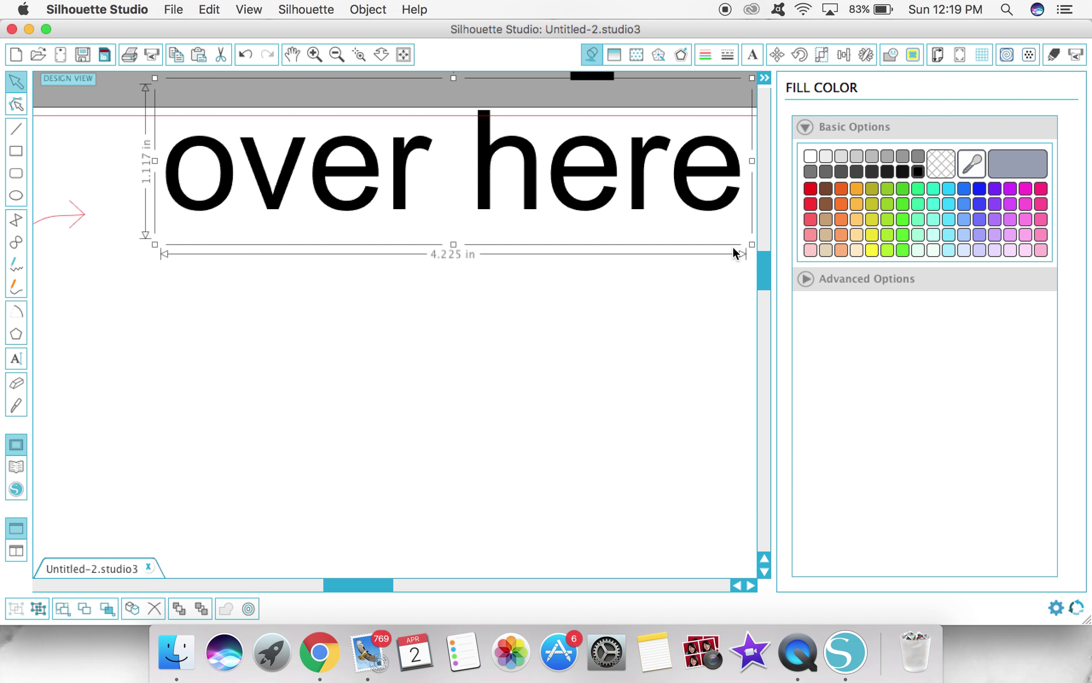
drag(752, 245, 332, 234)
click(318, 372)
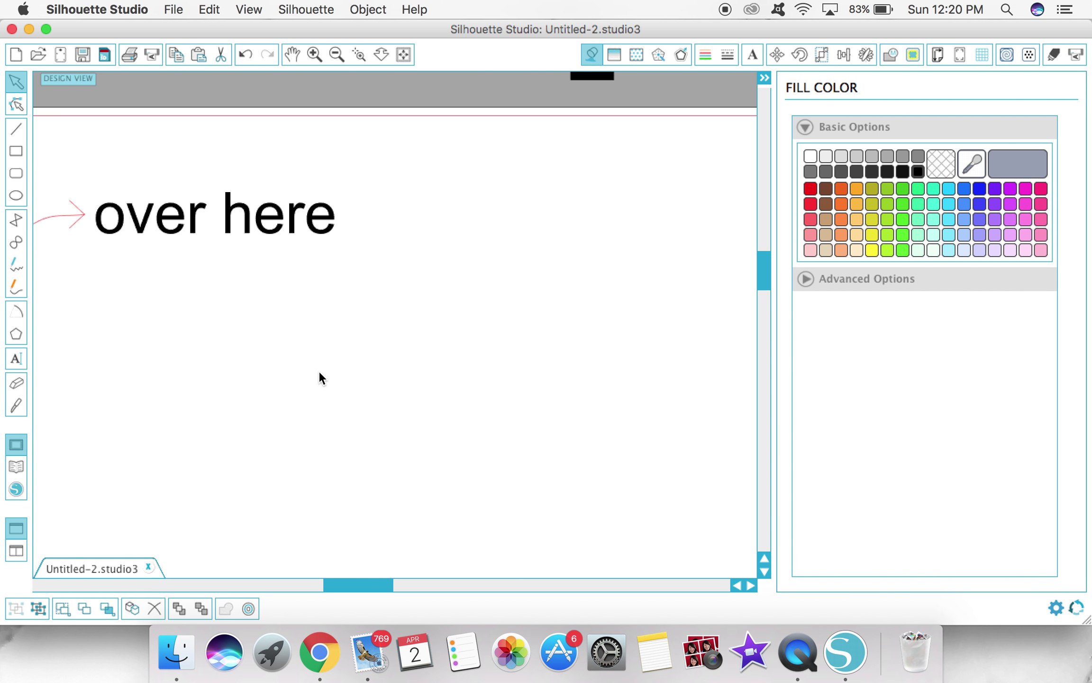
scroll(217, 358, down, 1)
scroll(217, 355, left, 5)
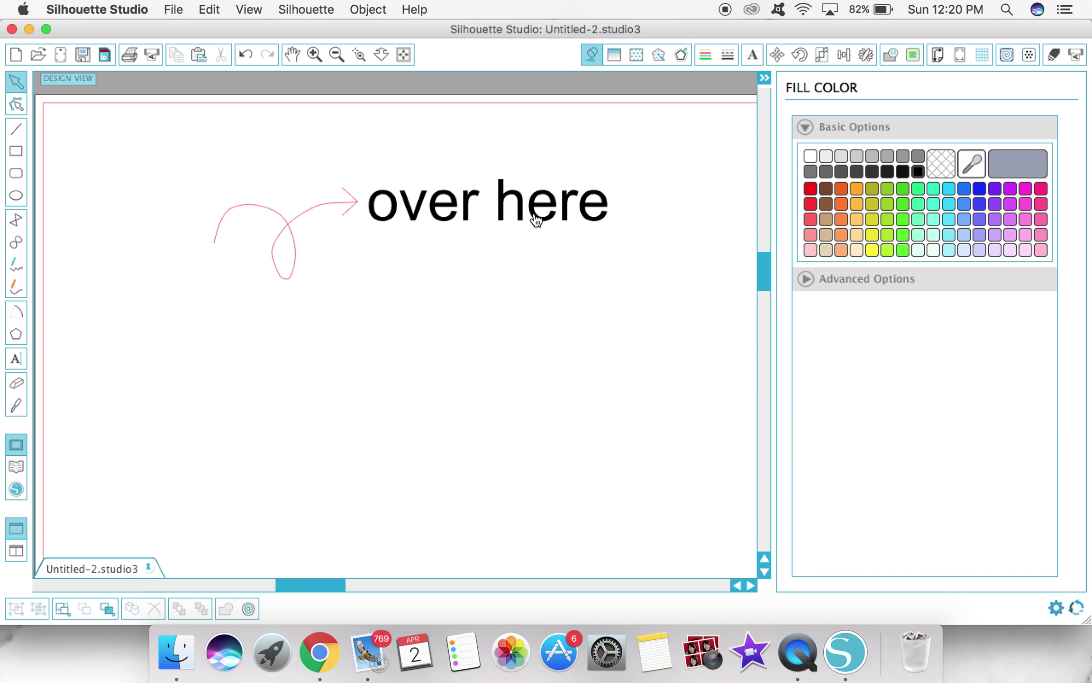
drag(653, 358, 207, 158)
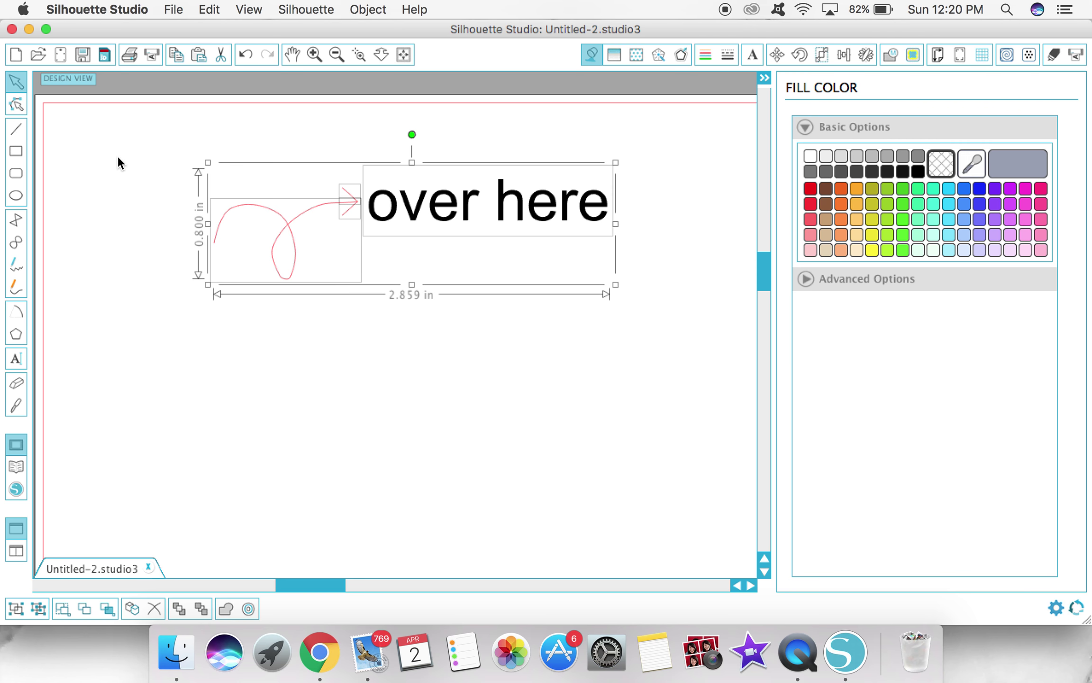
click(381, 56)
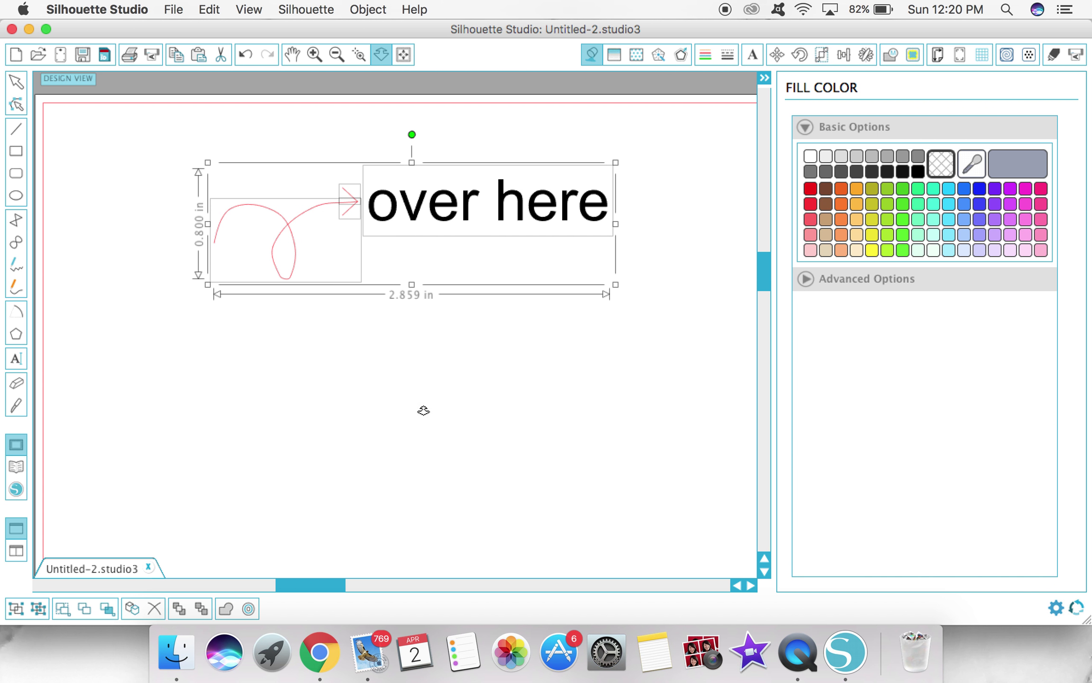
drag(424, 409, 353, 332)
scroll(437, 466, right, 3)
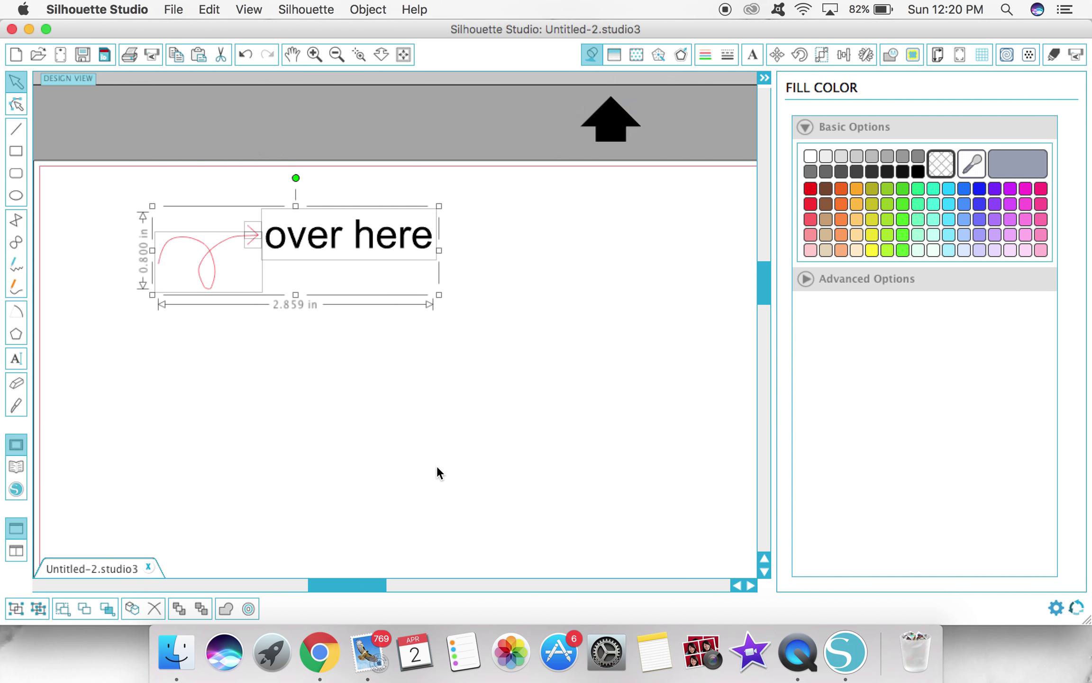
scroll(403, 417, down, 5)
click(382, 54)
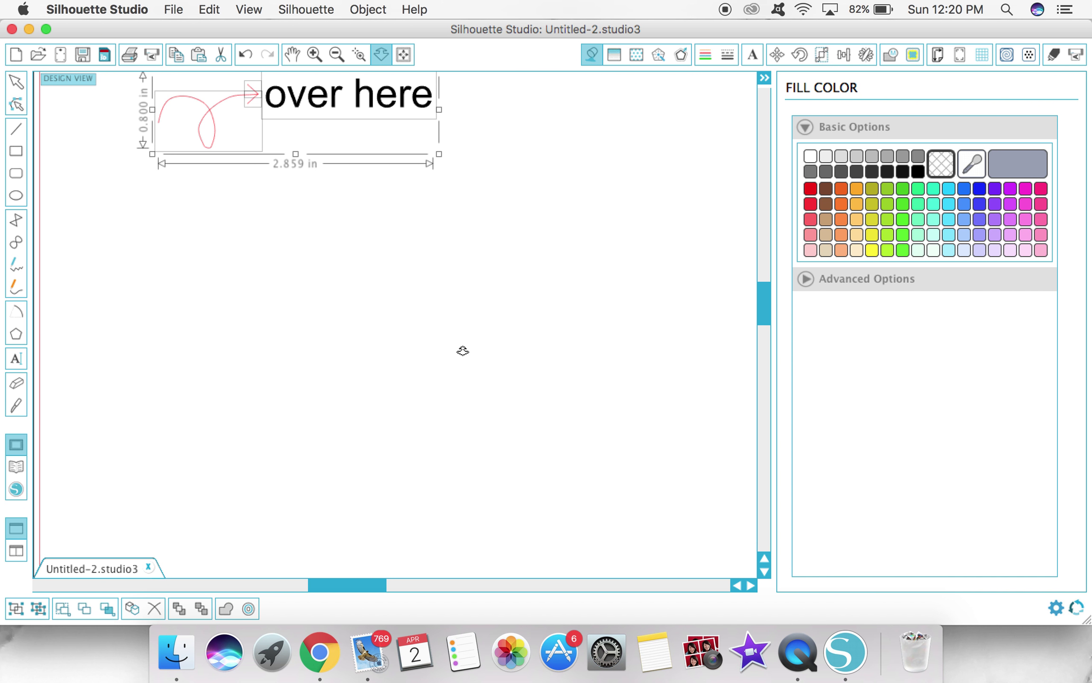
drag(458, 347, 423, 275)
scroll(487, 396, right, 3)
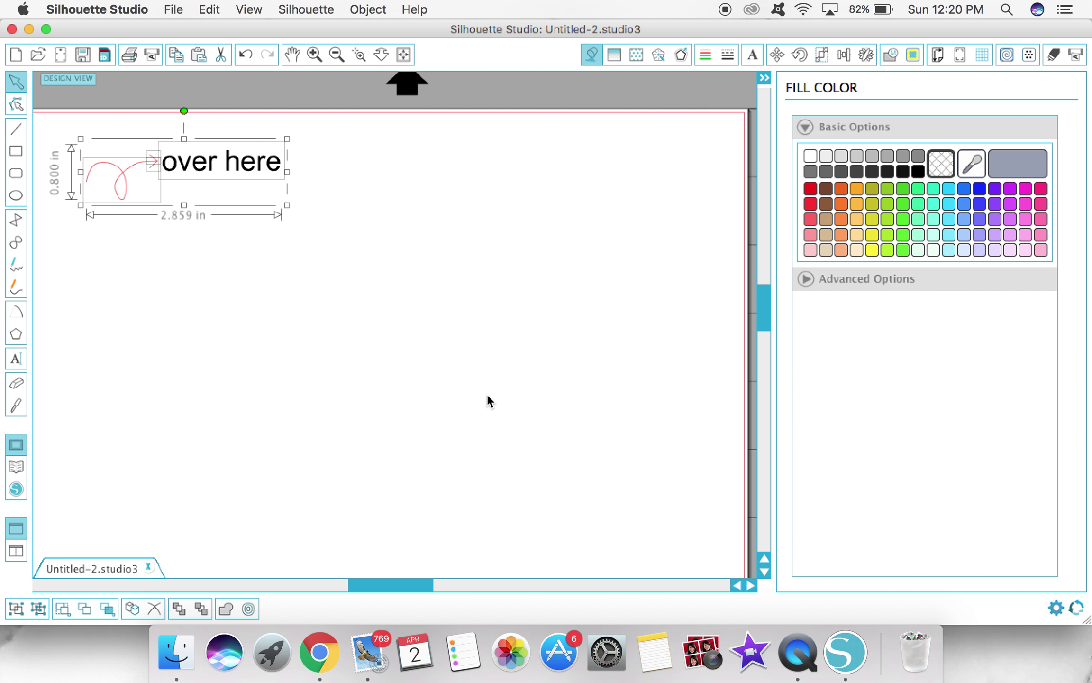
scroll(487, 396, down, 1)
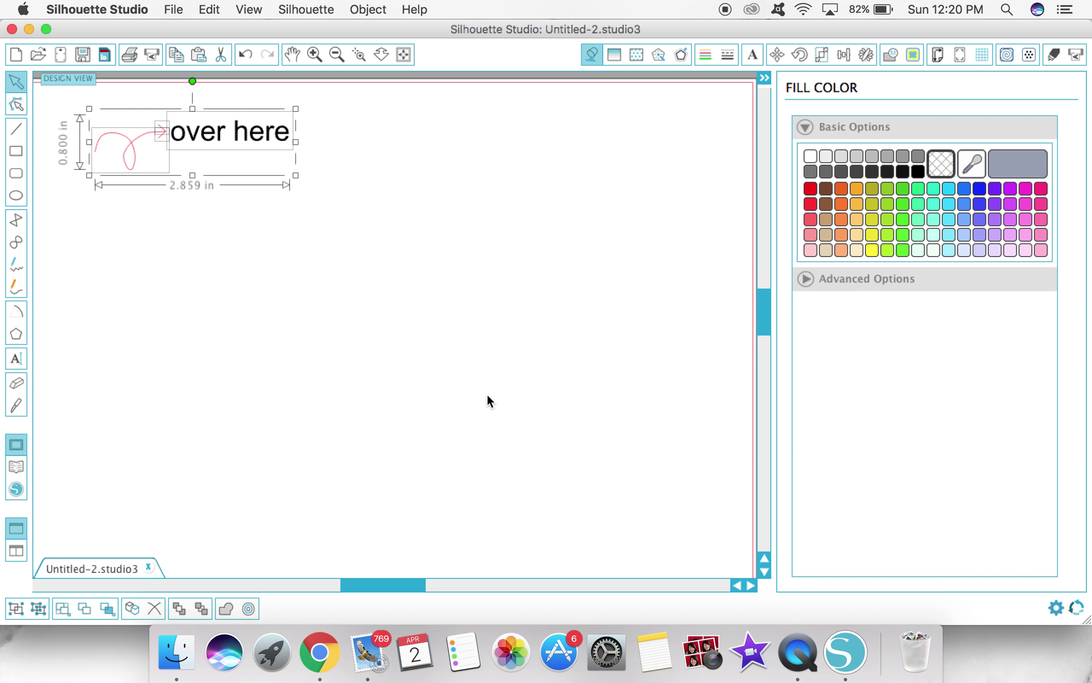